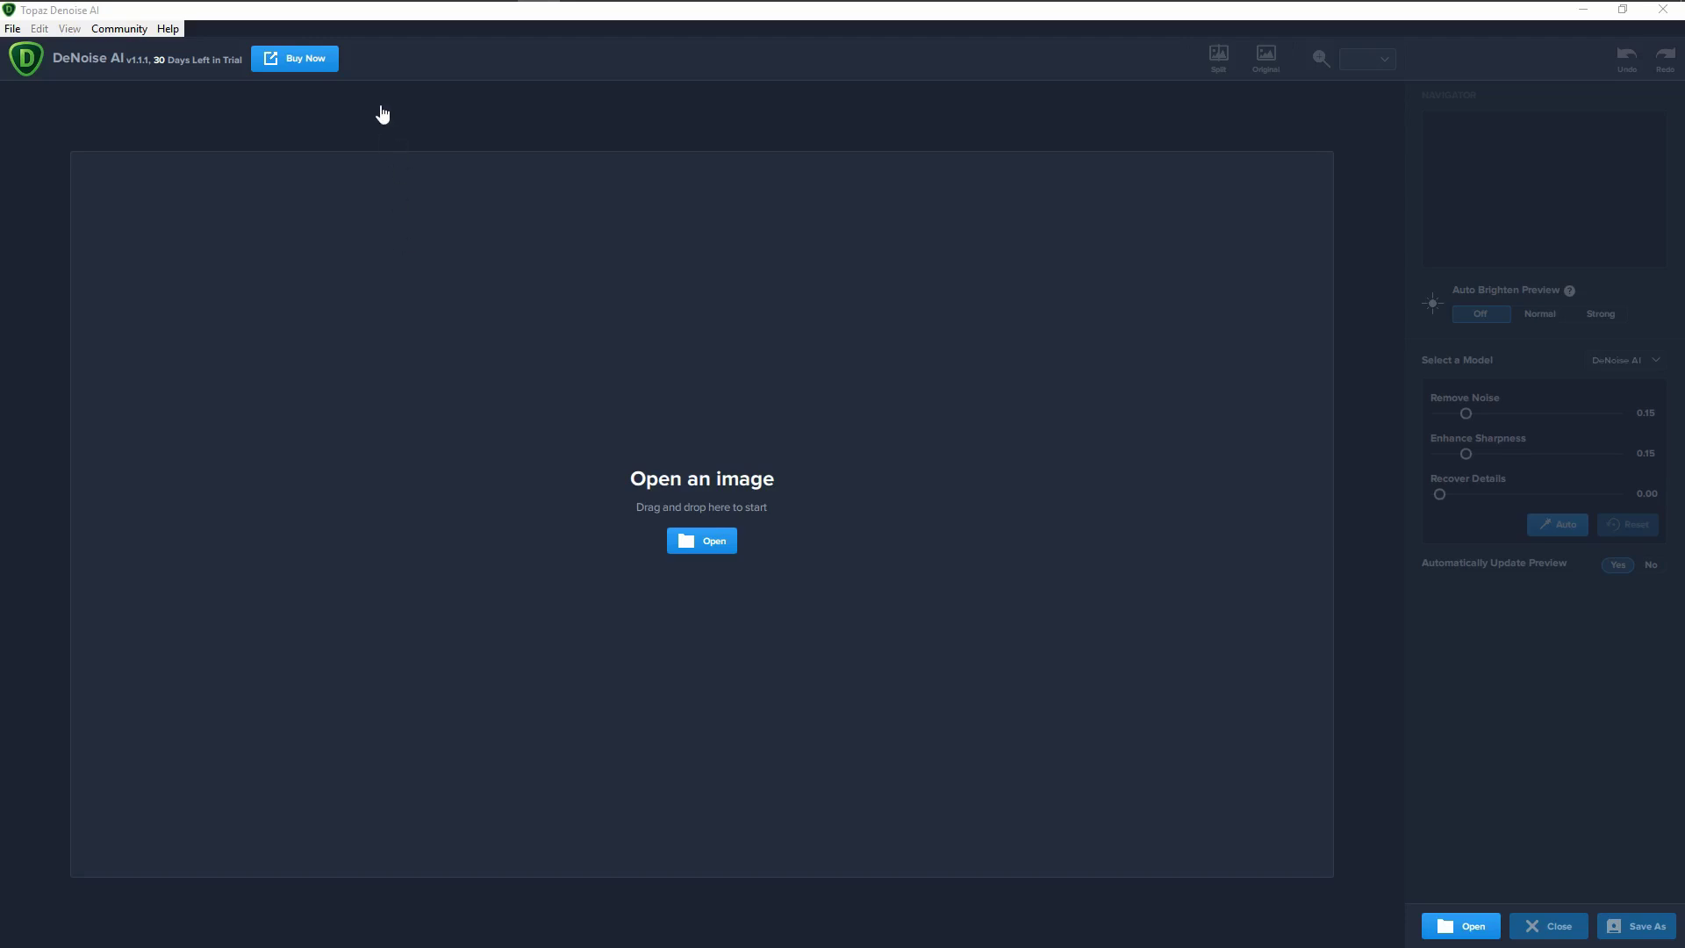
Close the empty DeNoise AI window and switch to the wedding photo session in Capture One
mouse_move(356, 7)
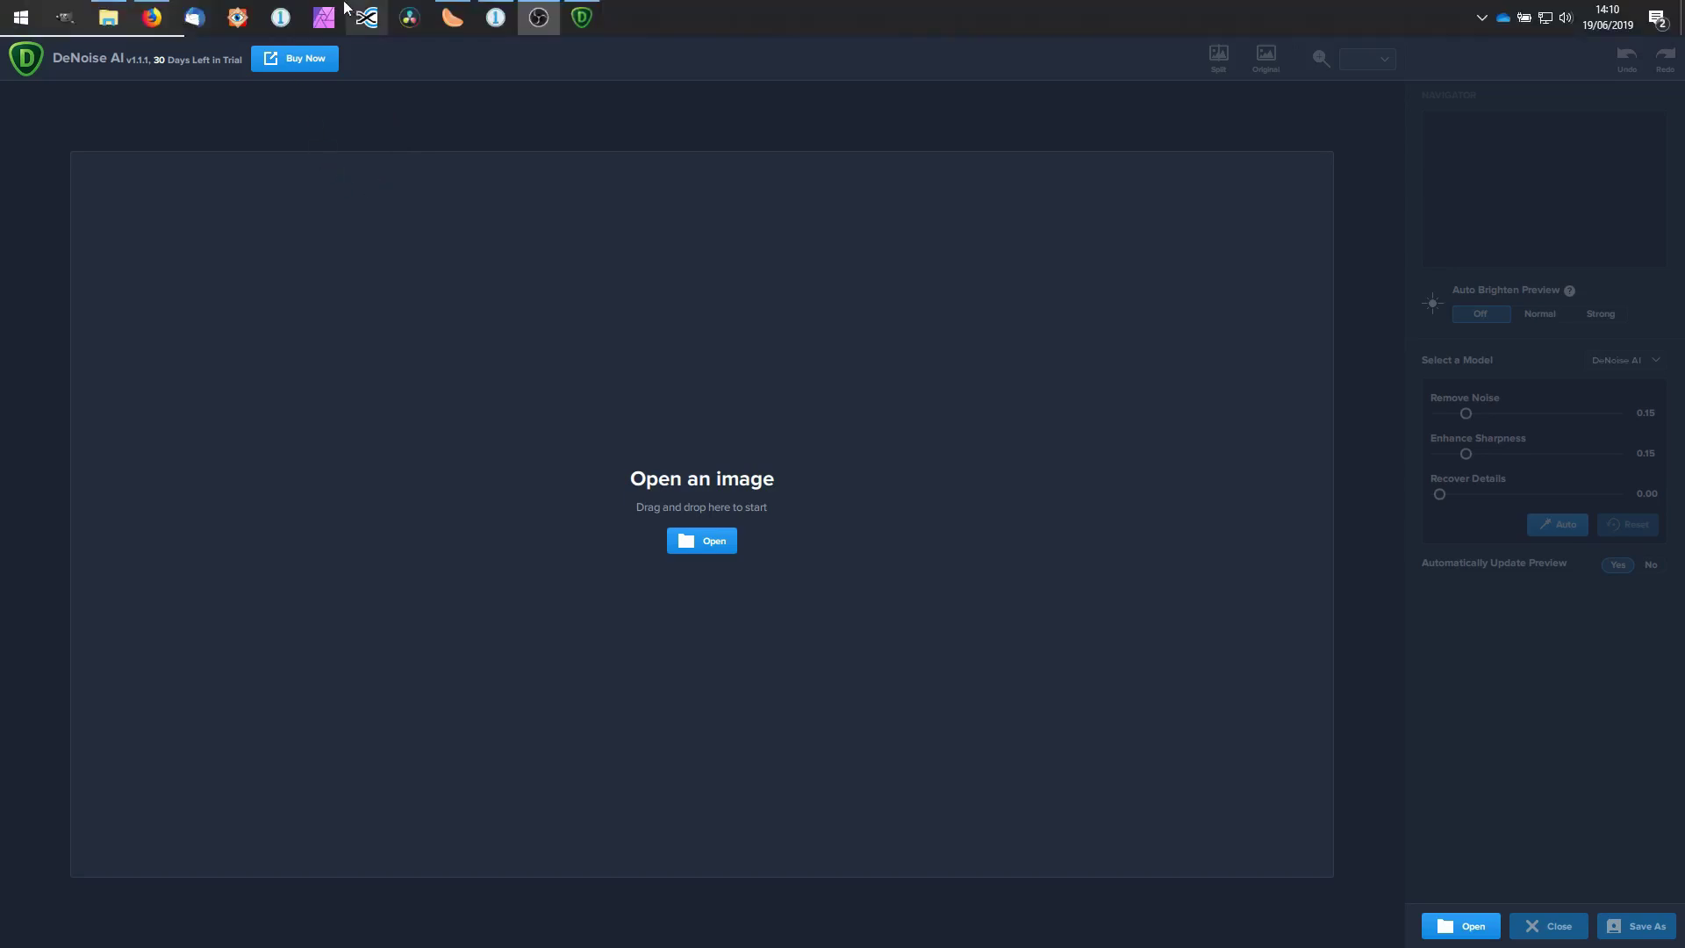
mouse_move(582, 7)
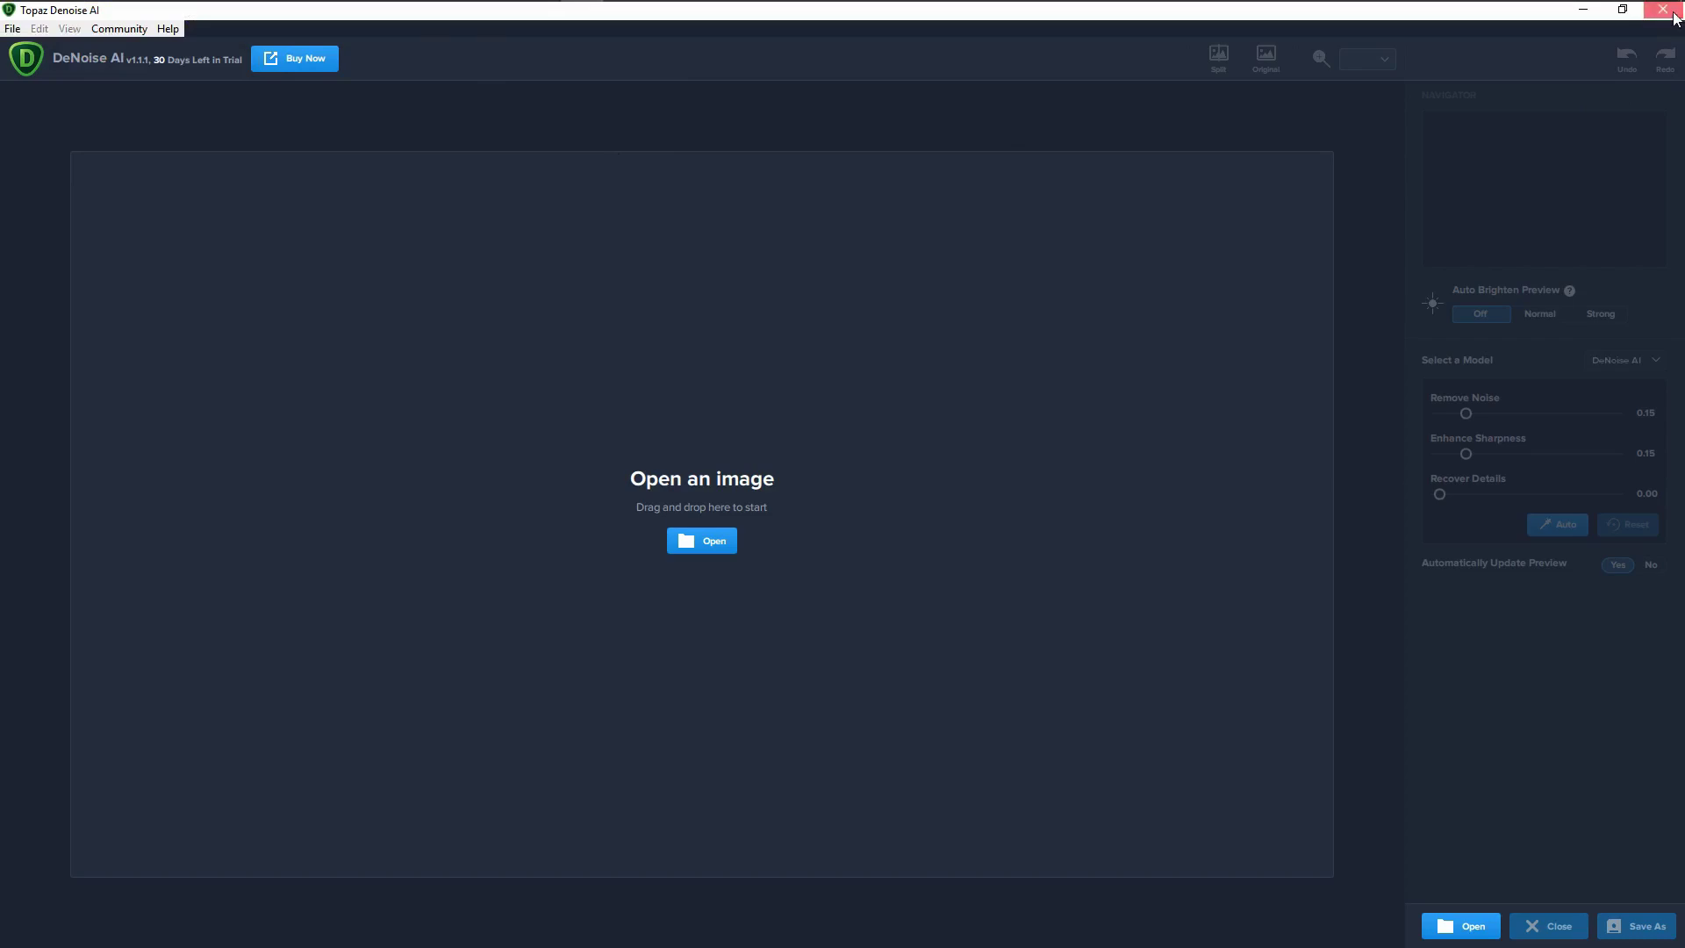
click(1663, 9)
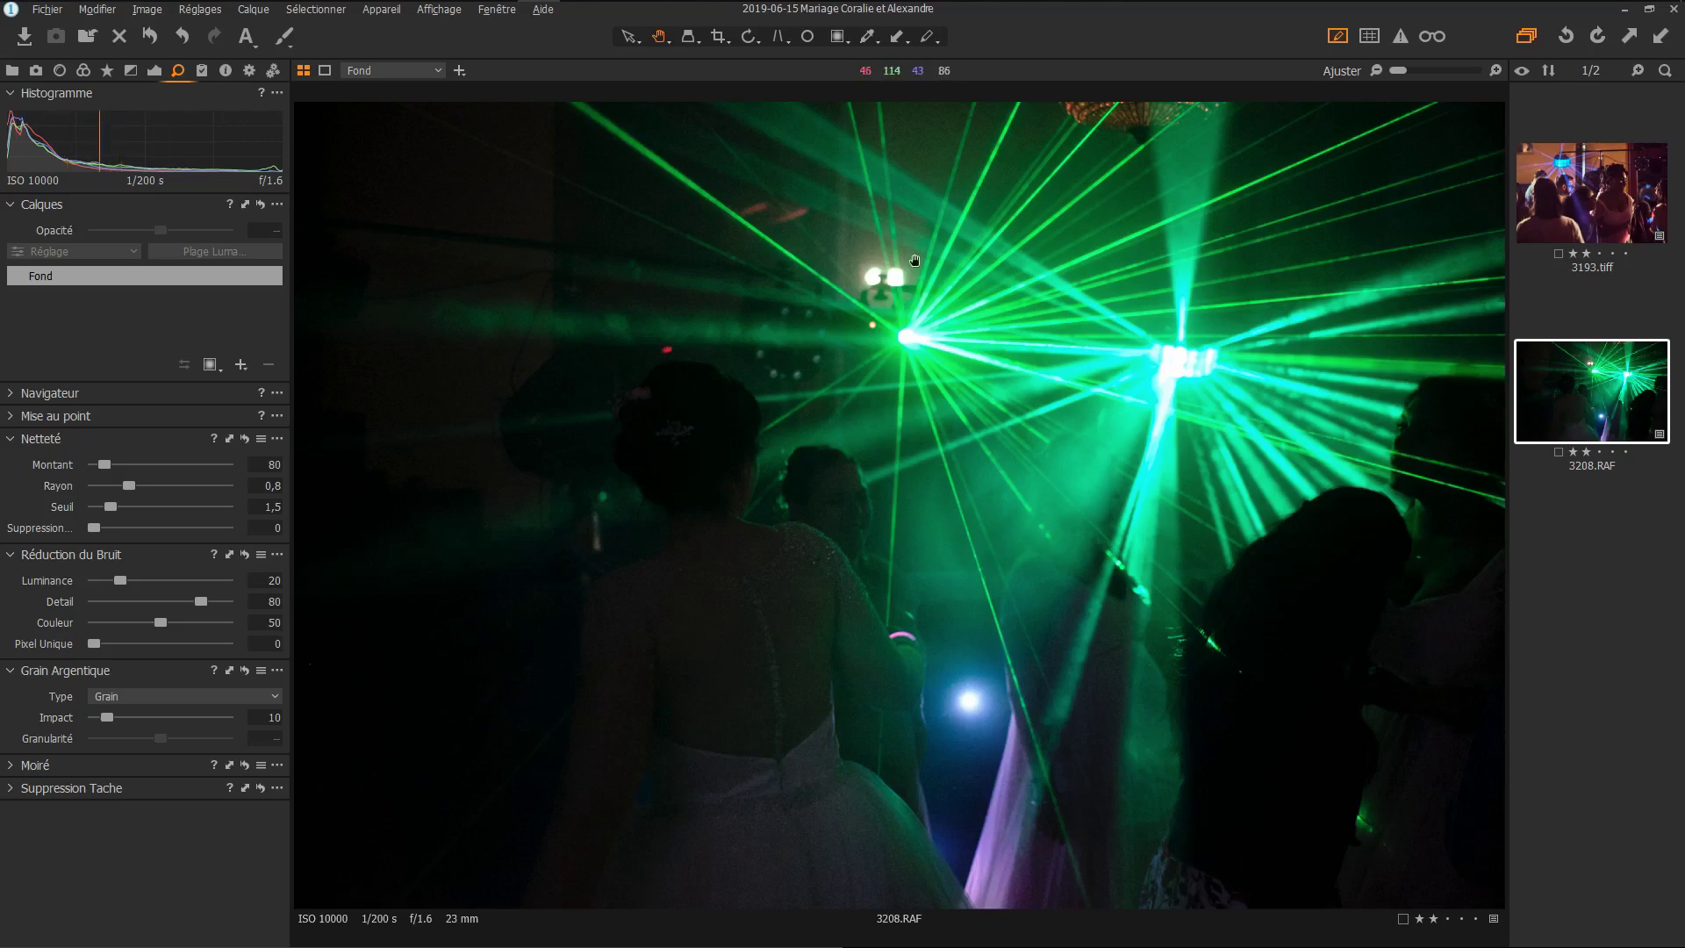
Examine the image quality of 3193.tiff up close on the smiling woman's face, and return to the full image
click(1628, 192)
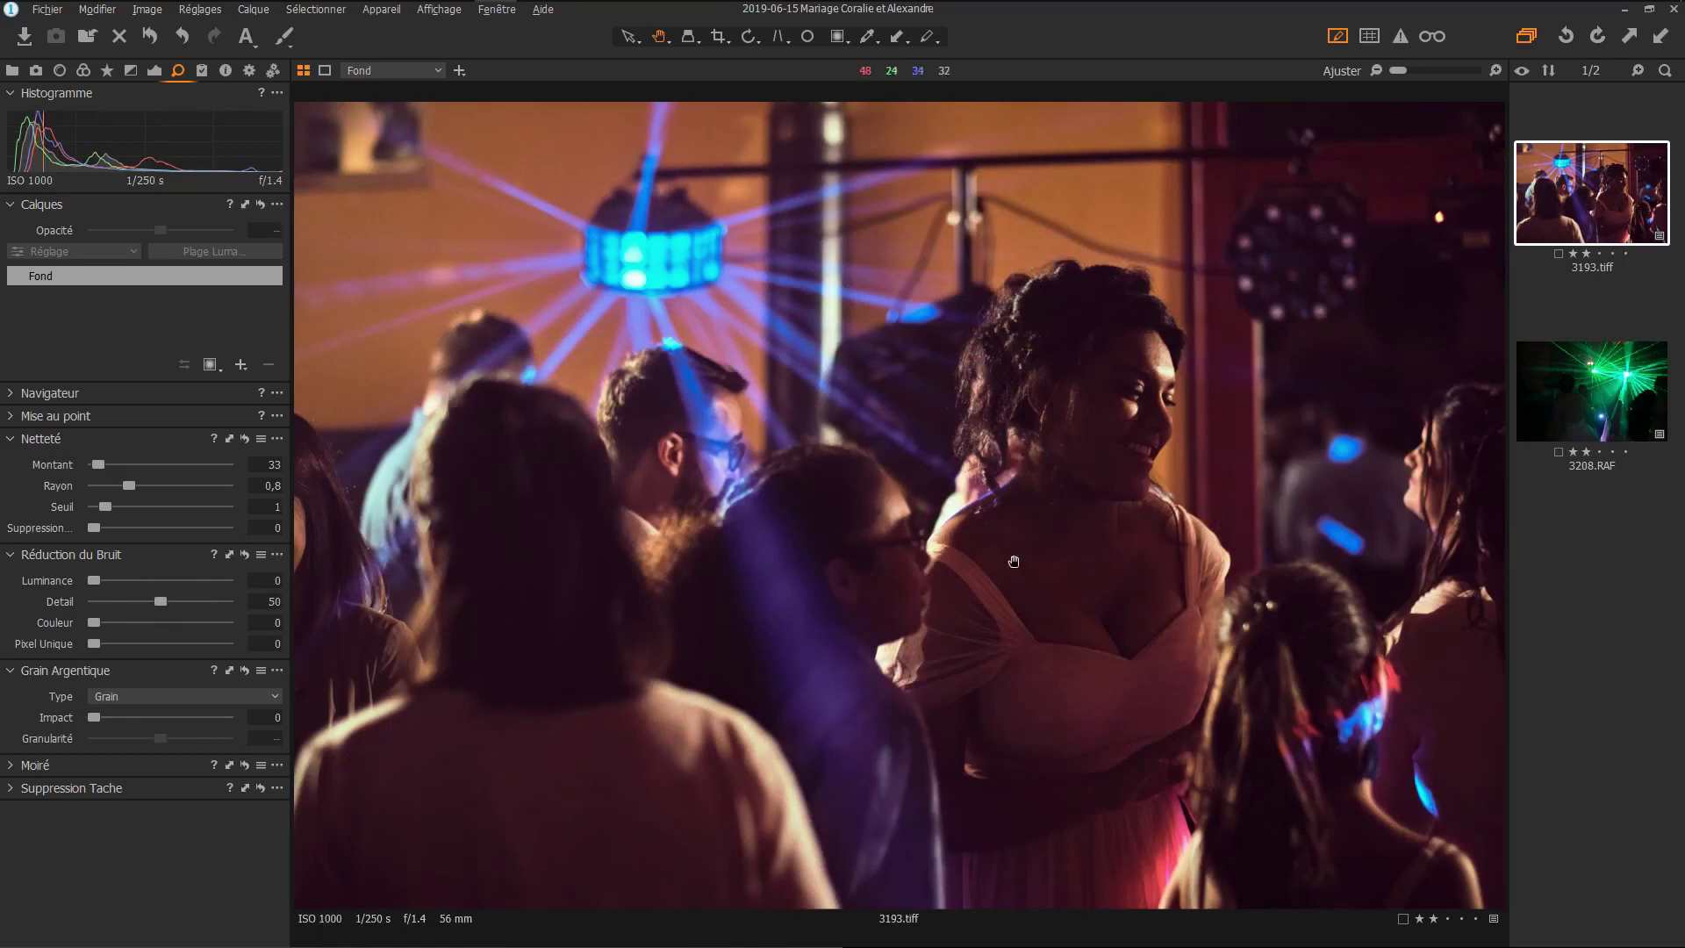
scroll(1198, 401, up, 3)
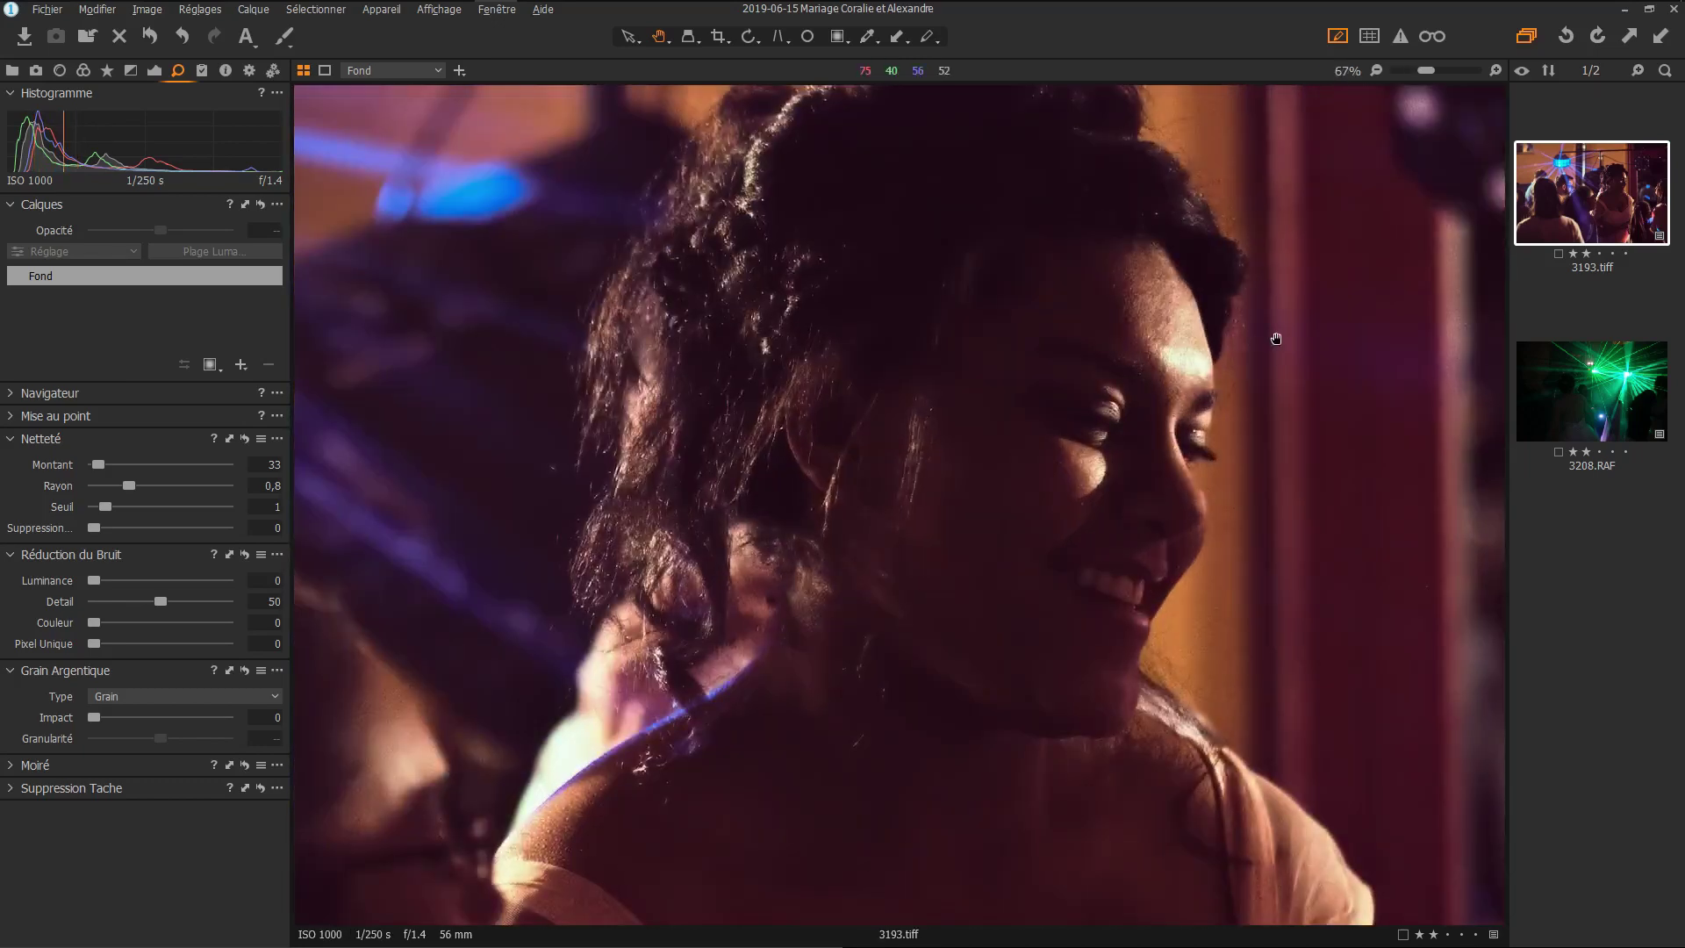
scroll(1276, 333, down, 2)
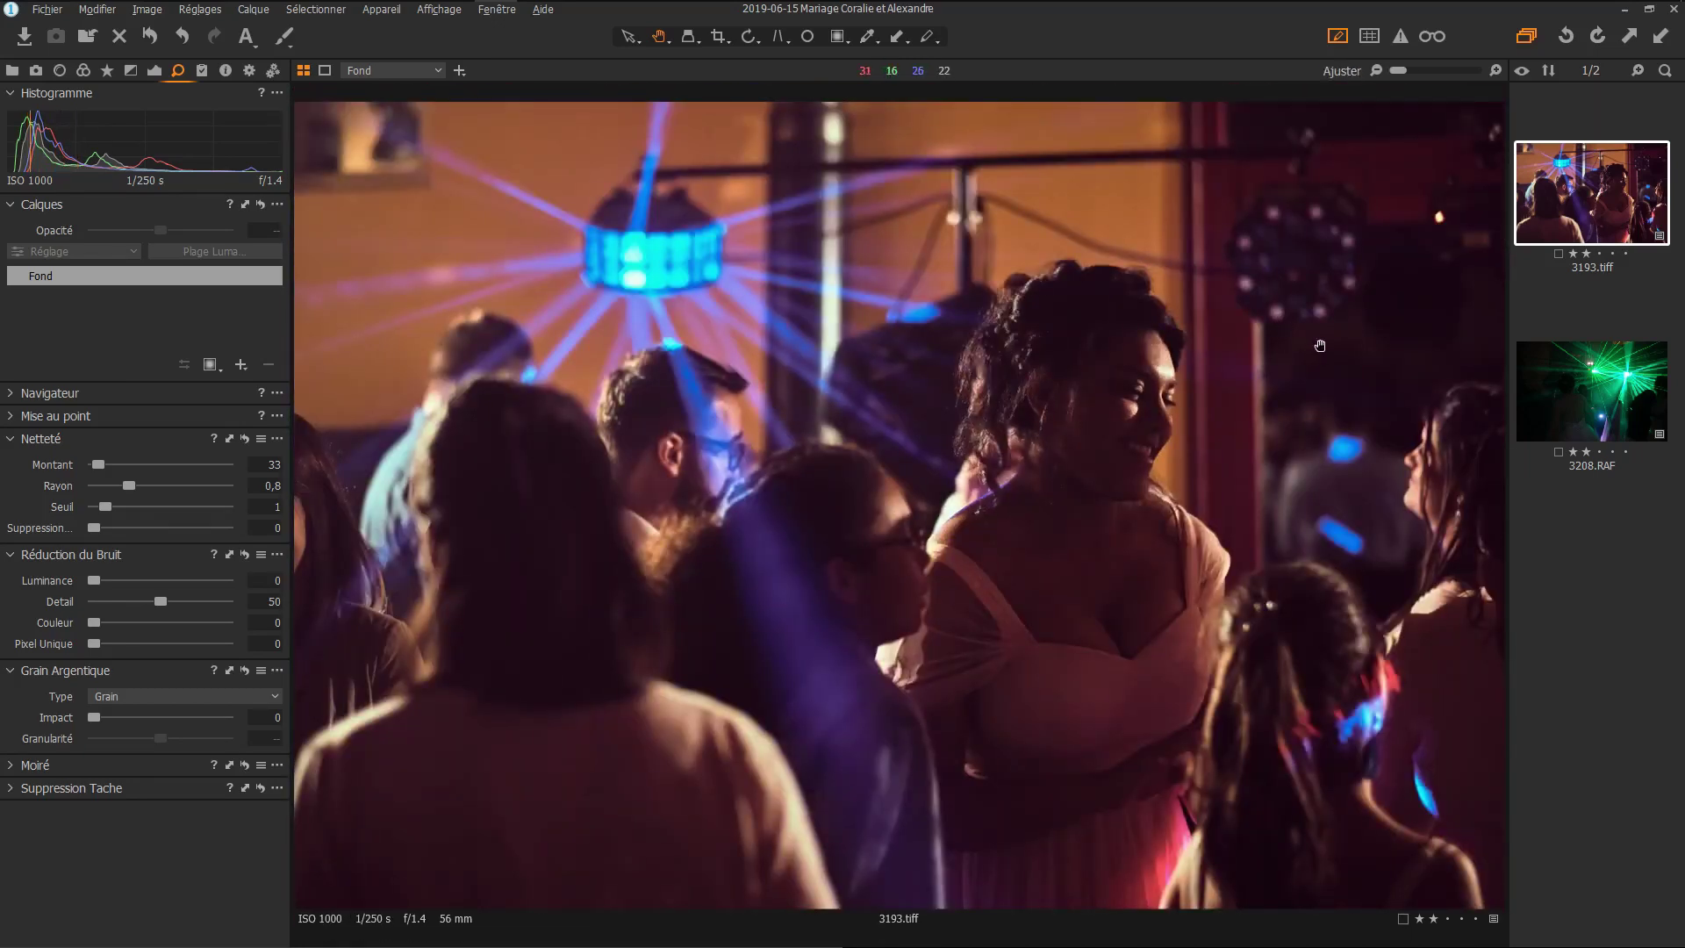
Examine the noise in 3208.RAF up close, around the dark silhouettes and the green laser beams
click(1605, 387)
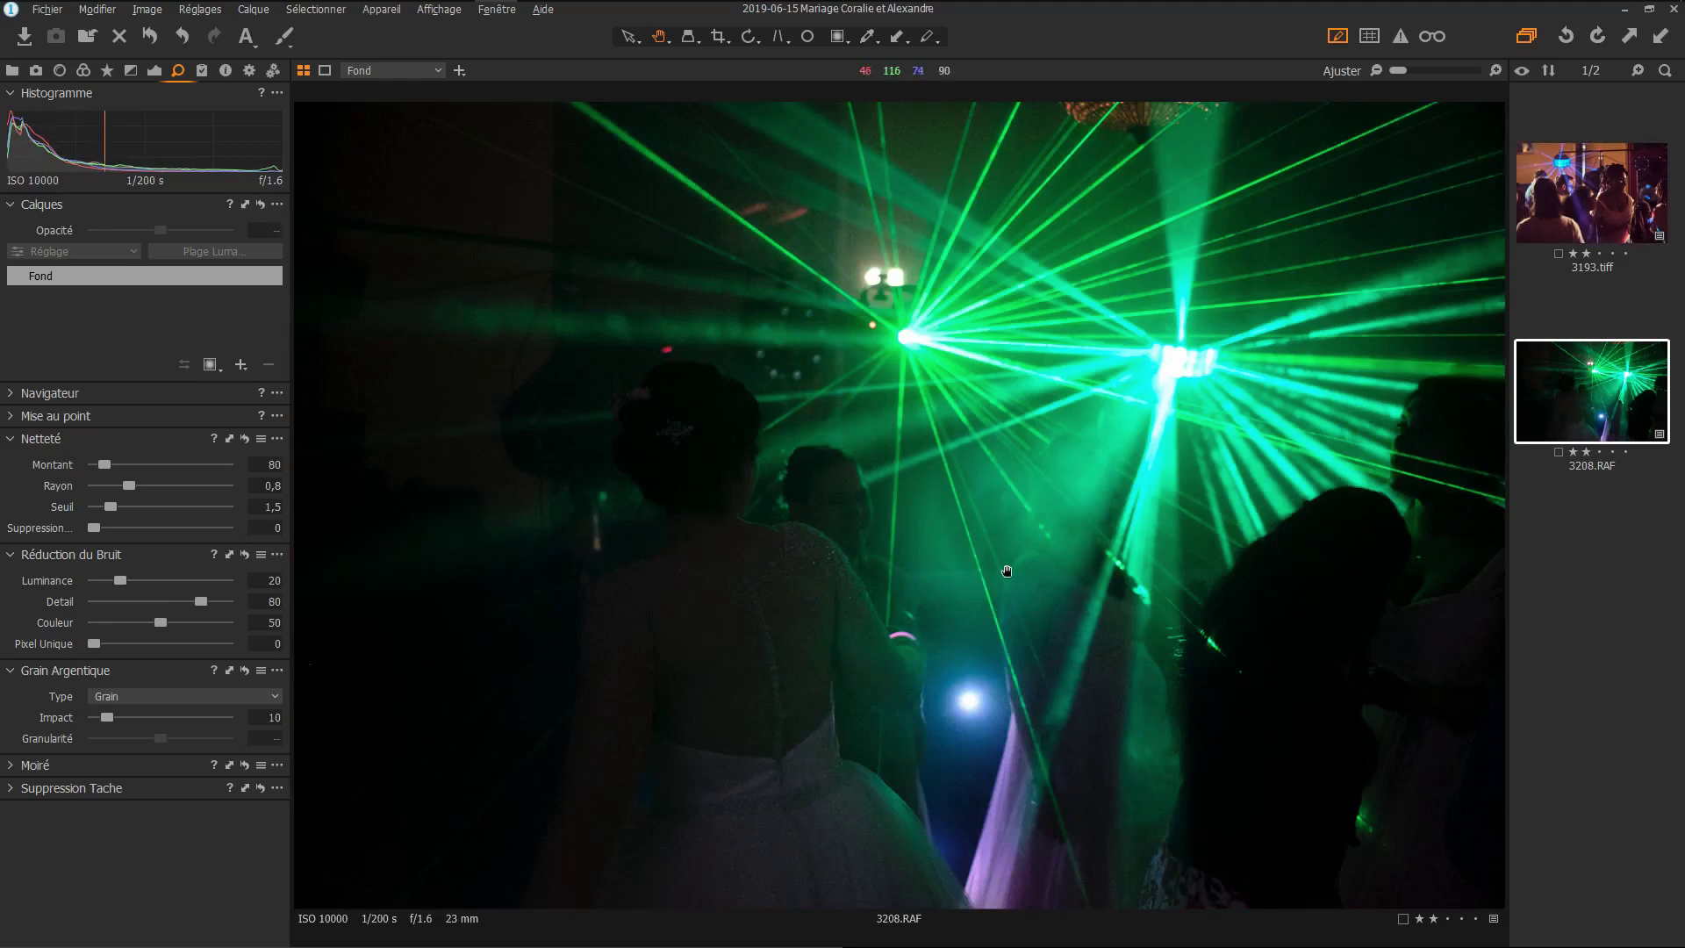
click(761, 457)
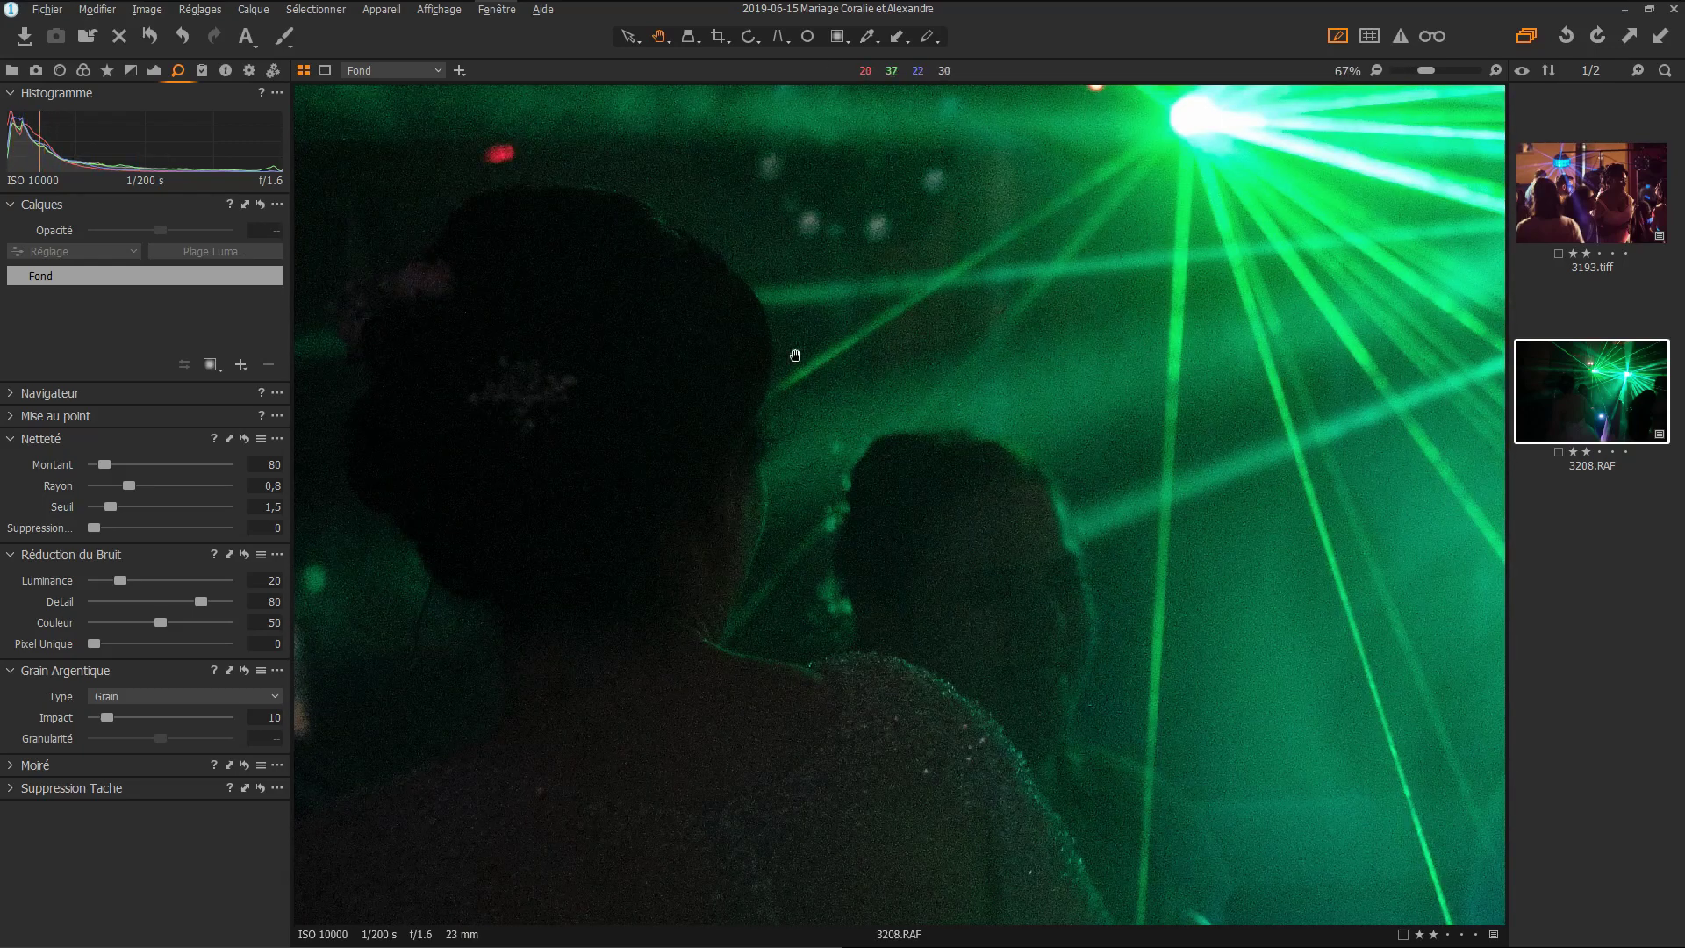
drag(702, 379, 1114, 368)
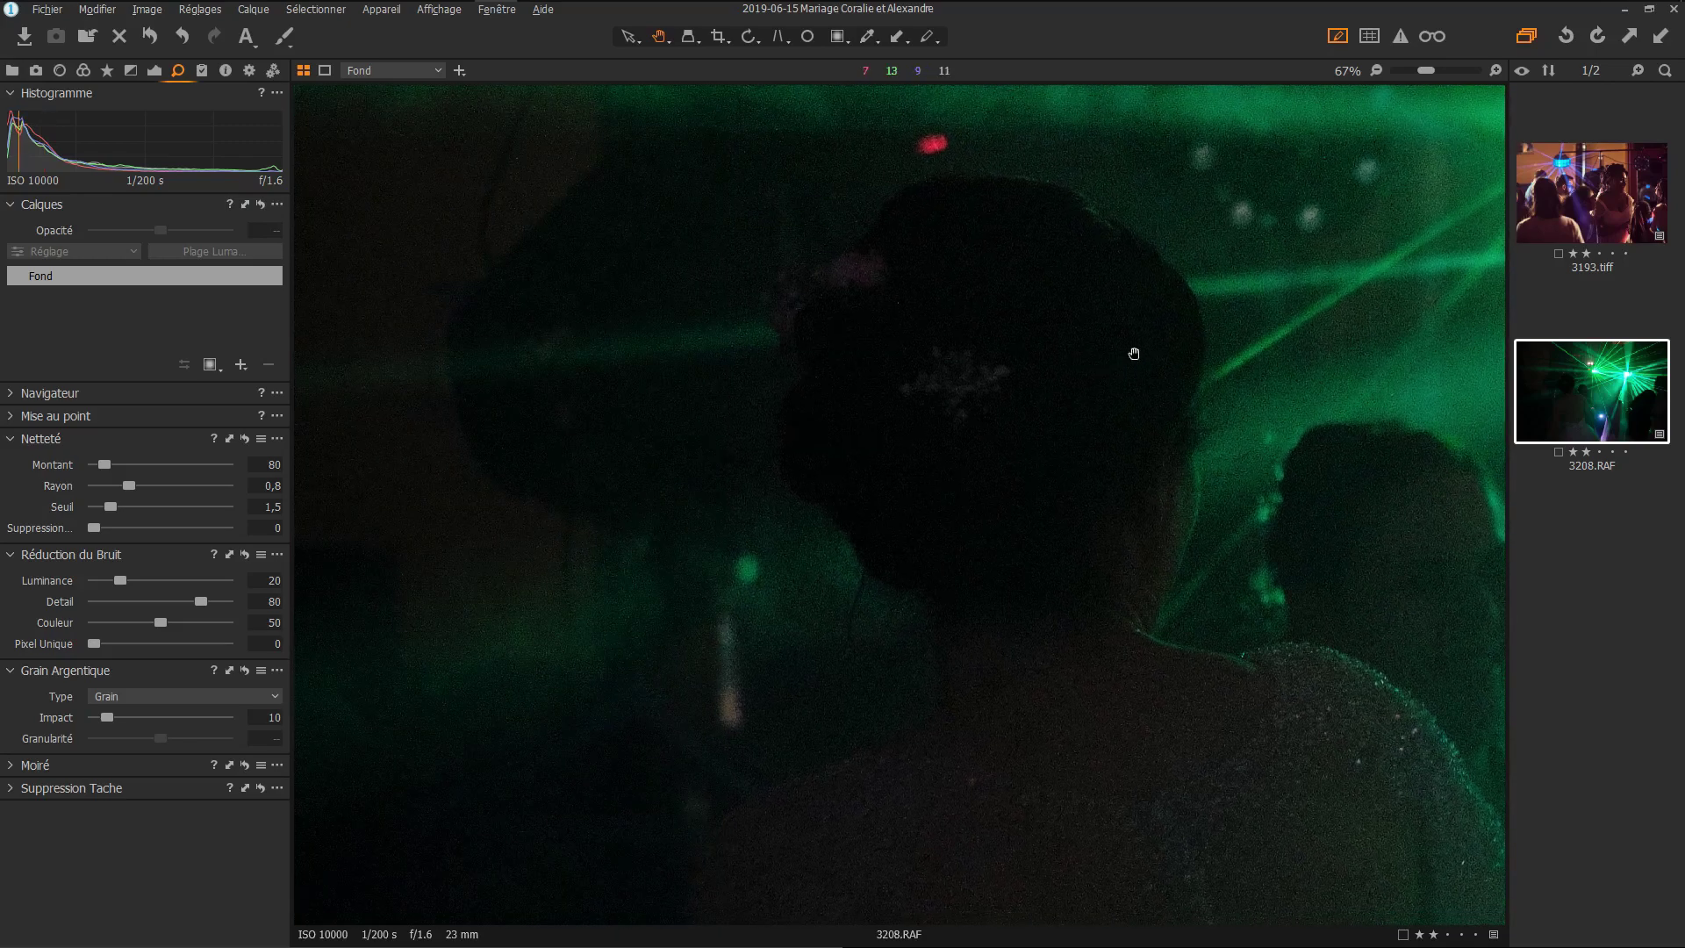
drag(1190, 314, 907, 462)
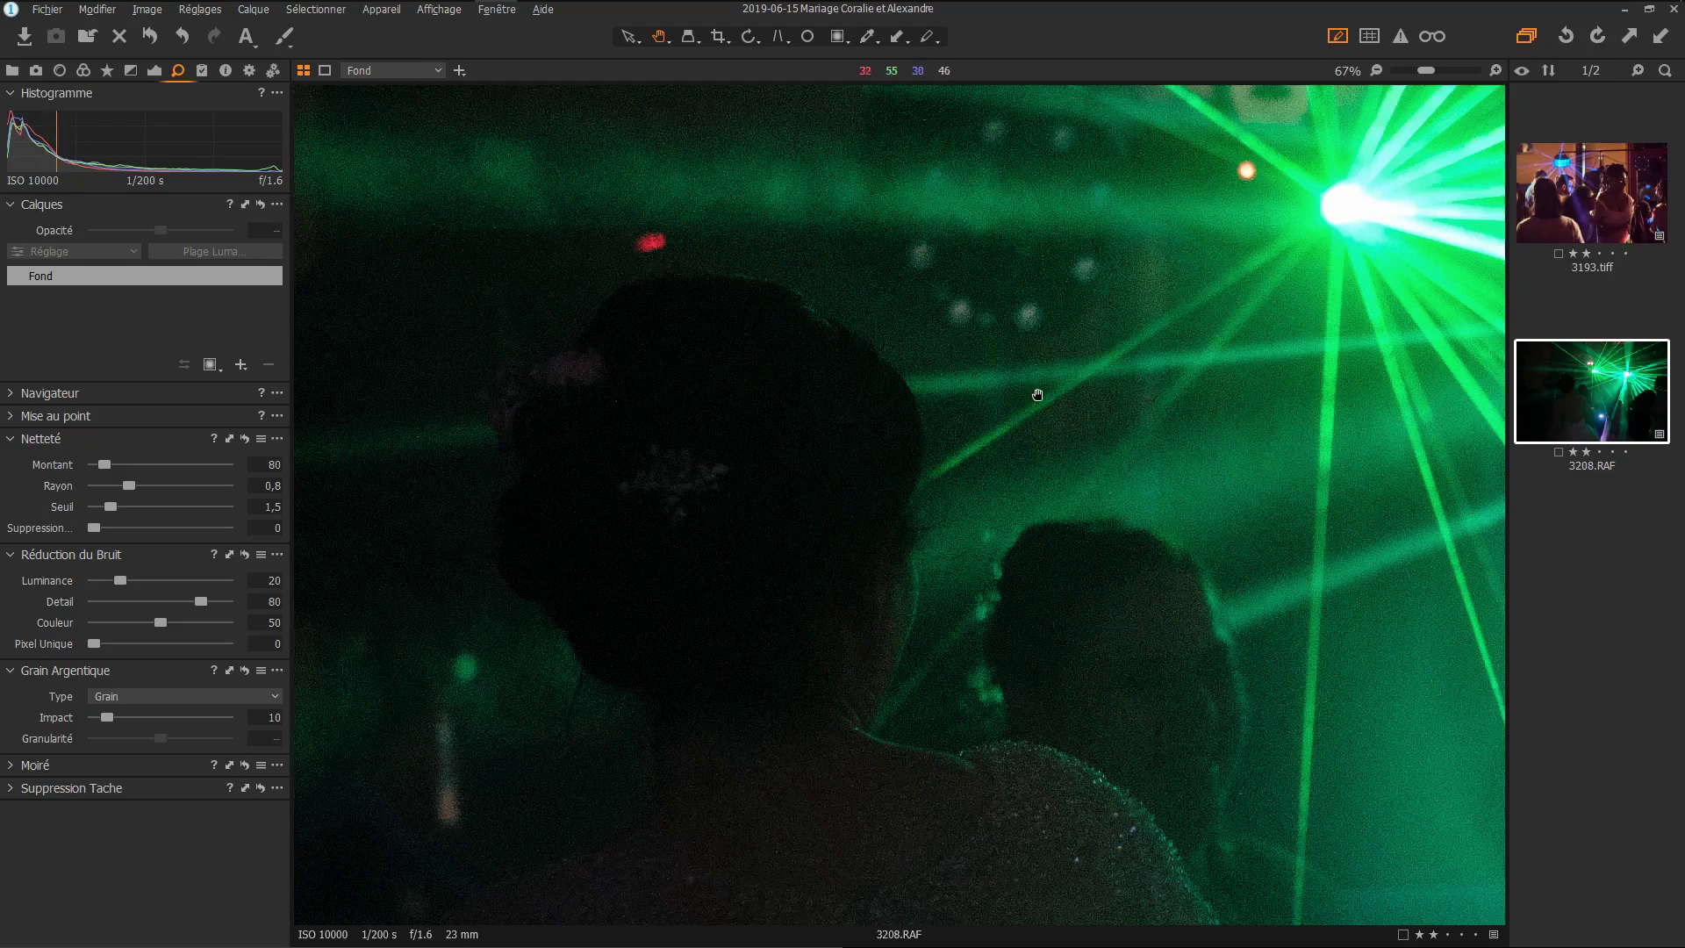
double_click(1020, 336)
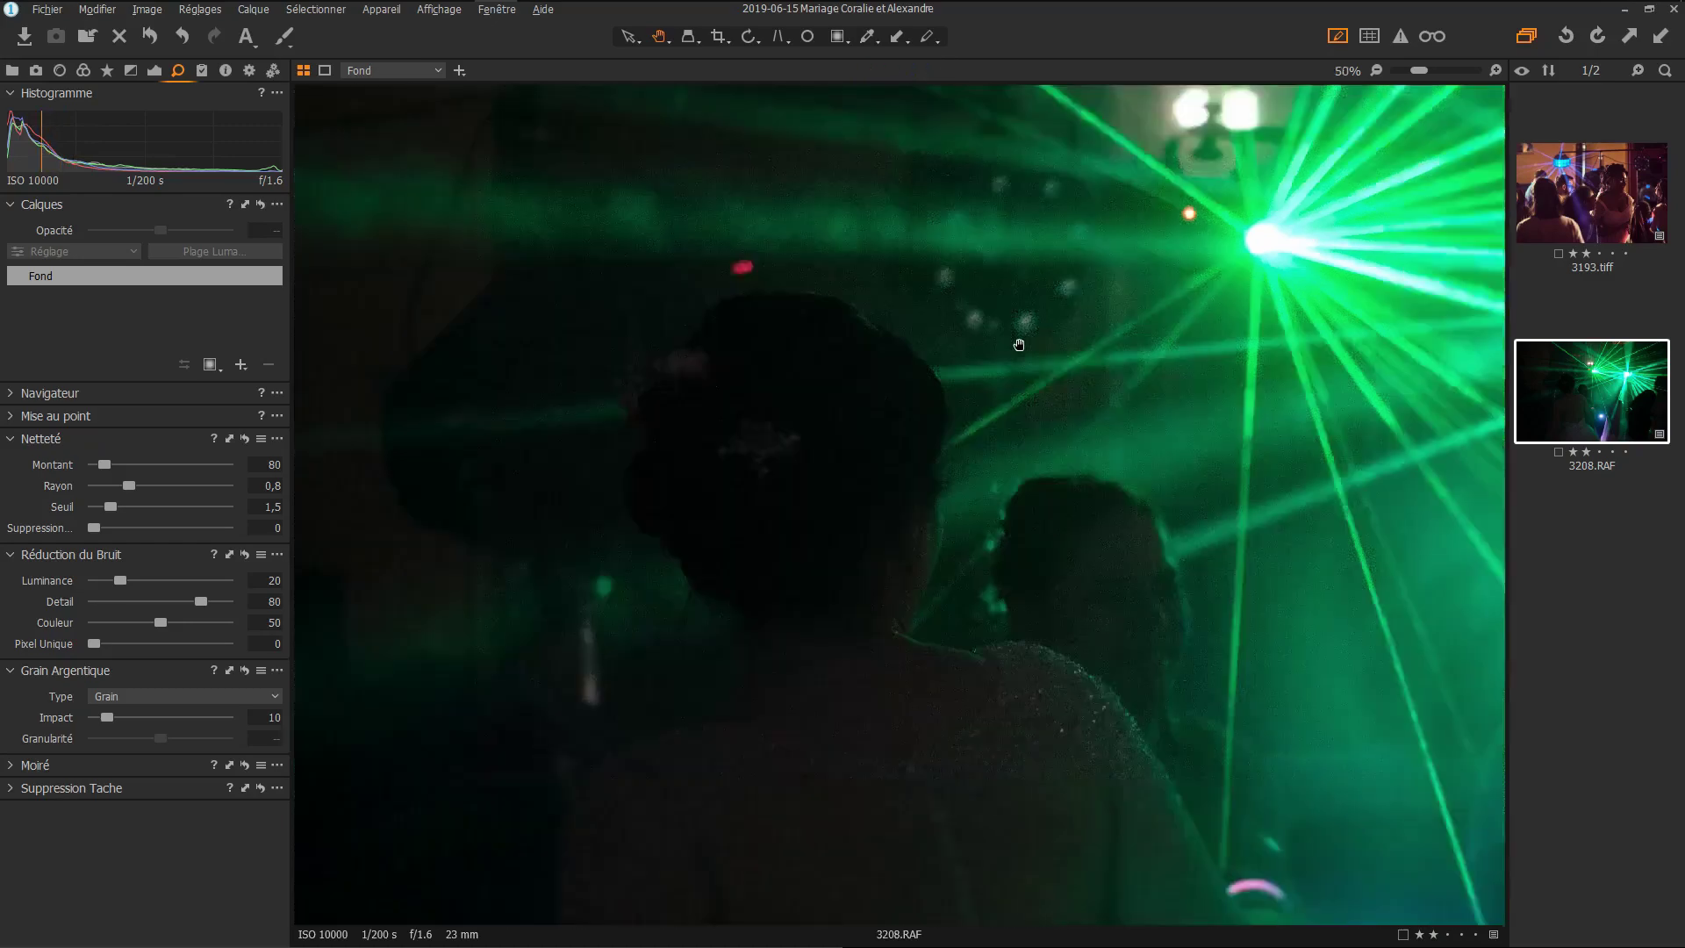
double_click(964, 361)
drag(684, 445, 1151, 247)
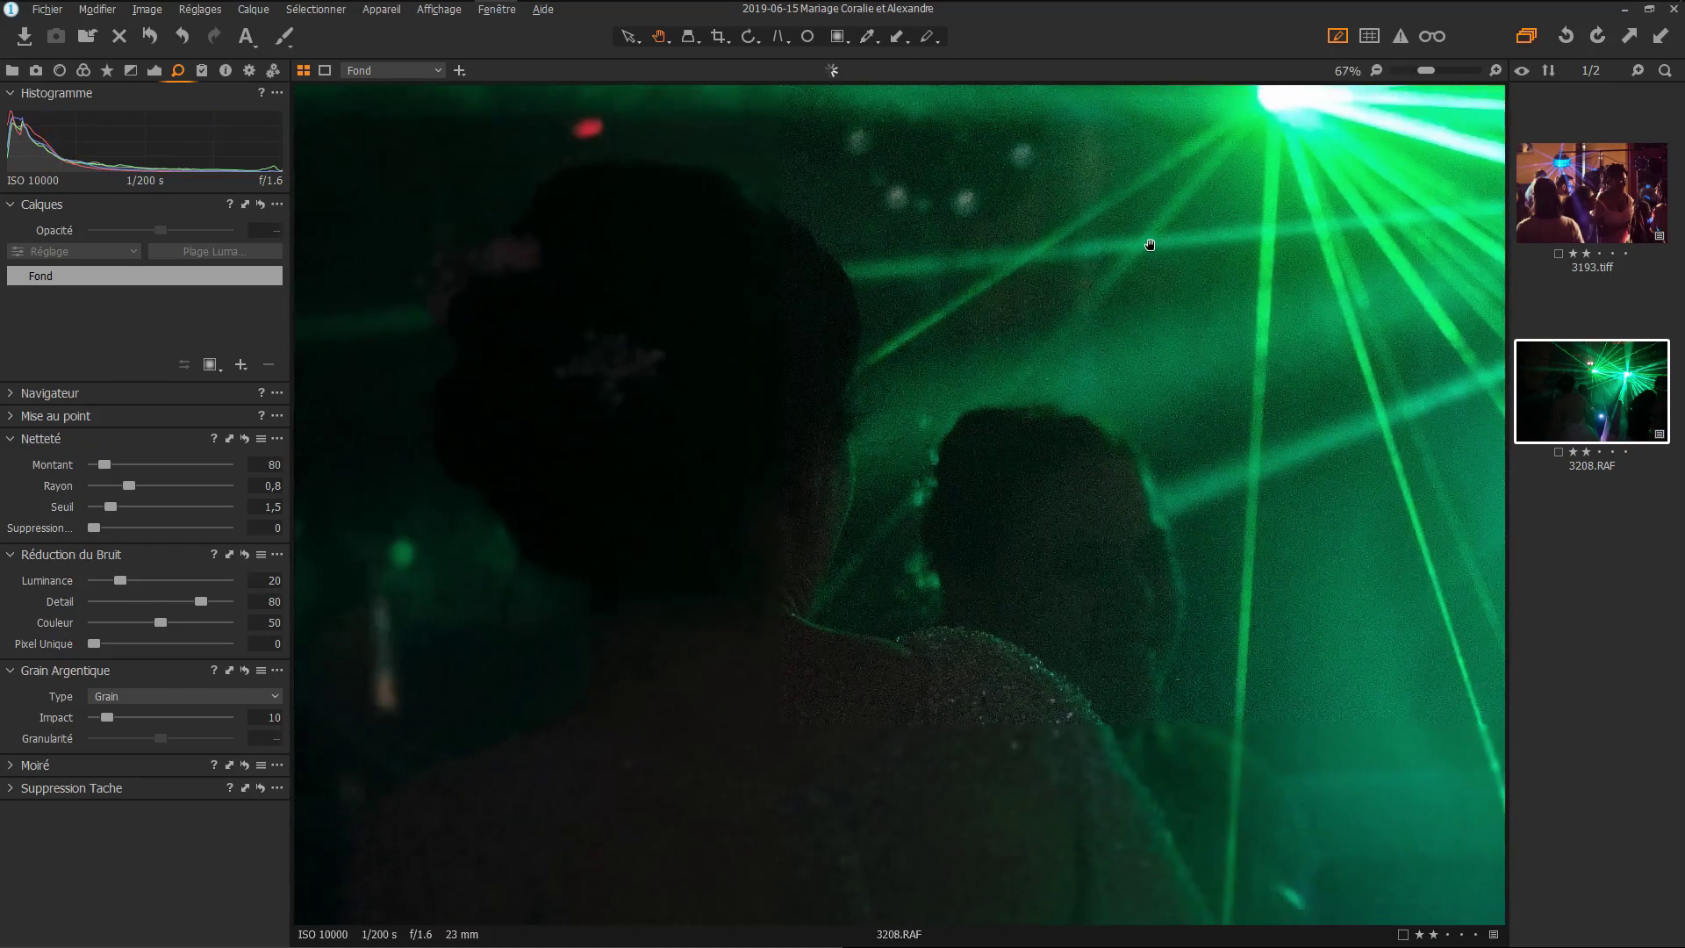
double_click(998, 255)
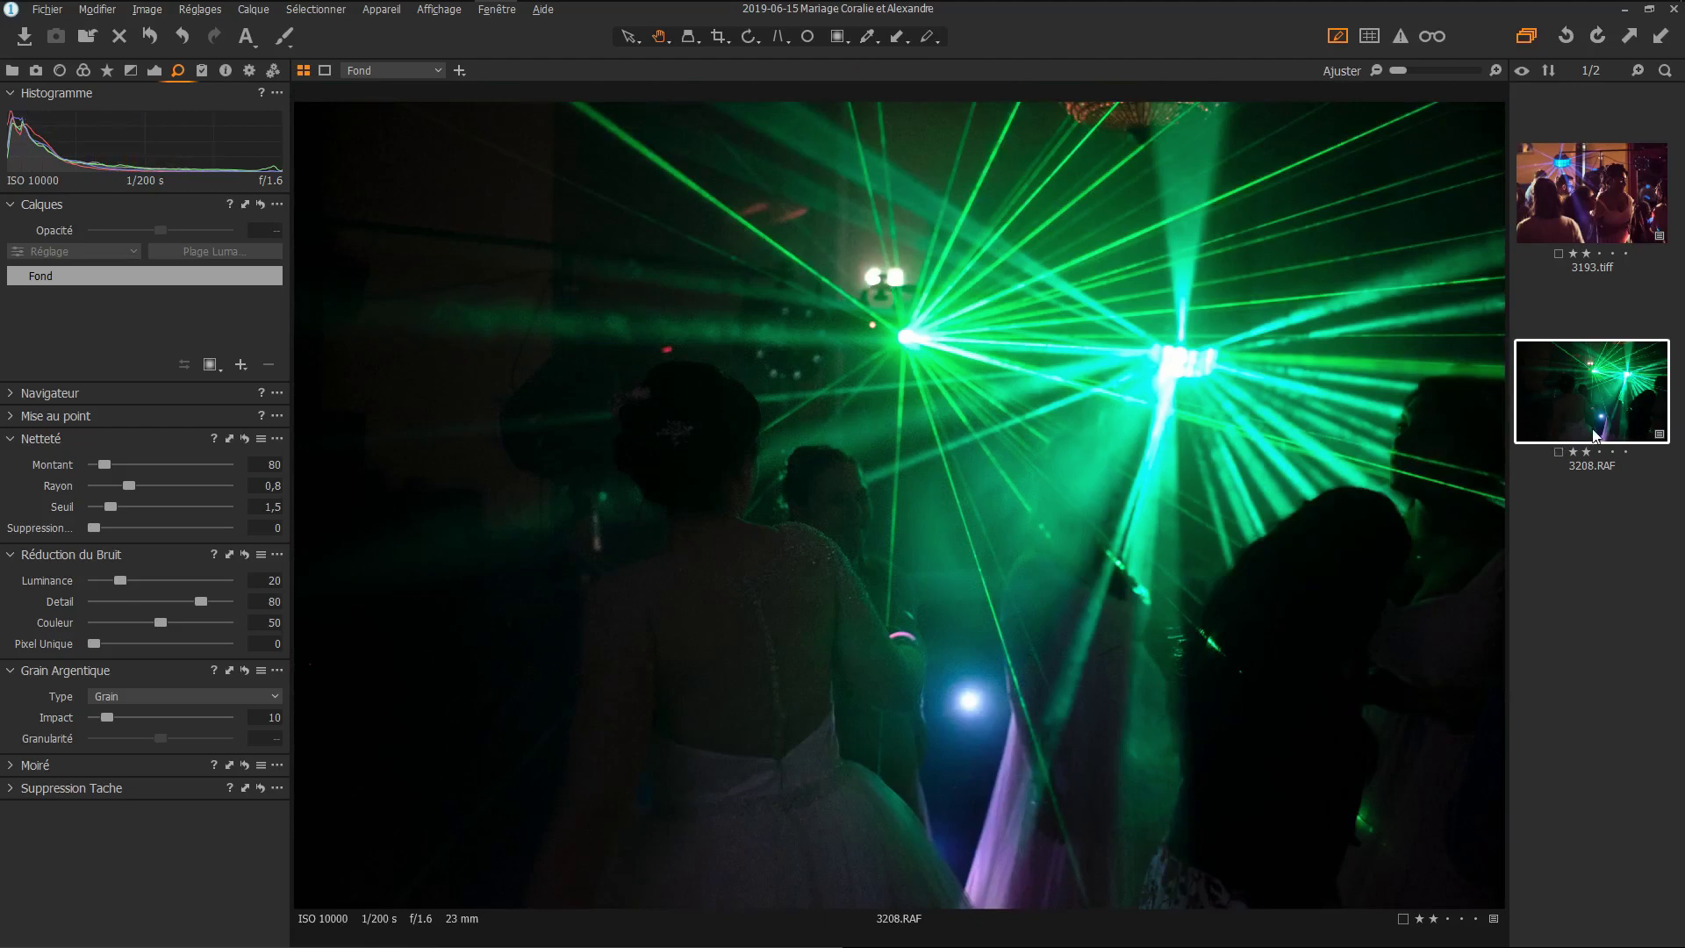
Send 3208.RAF to Topaz DeNoise AI for editing as an uncompressed 16-bit TIFF with the Adobe RVB (1998) profile at 300 px/in
right_click(1574, 378)
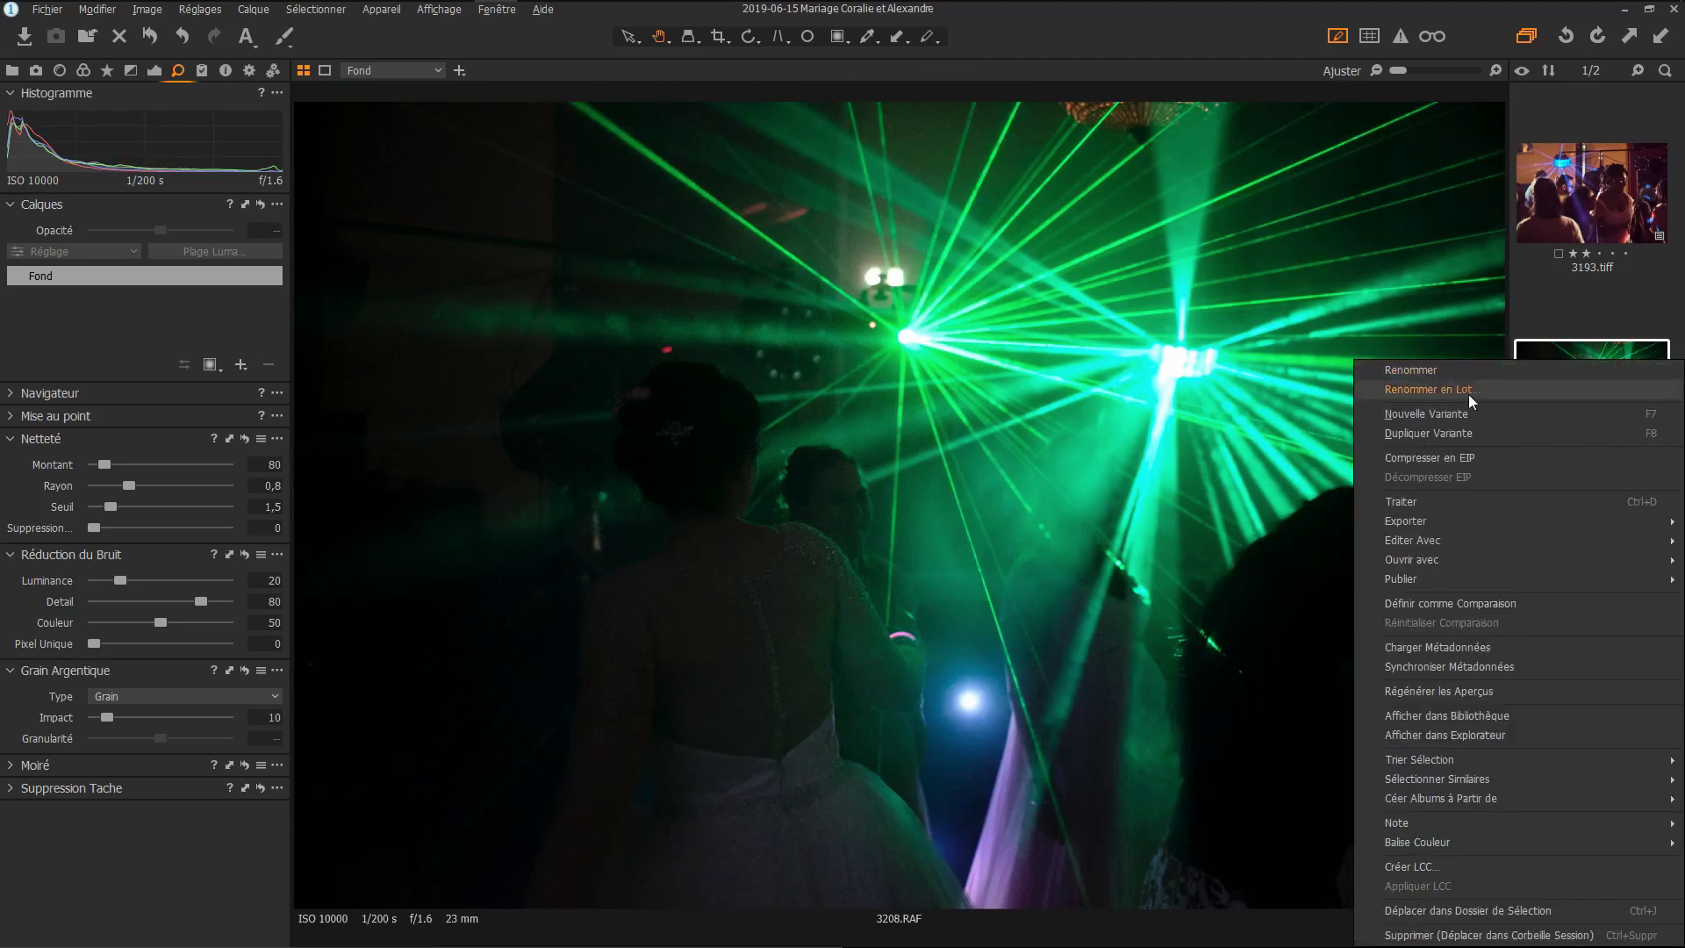
mouse_move(1418, 537)
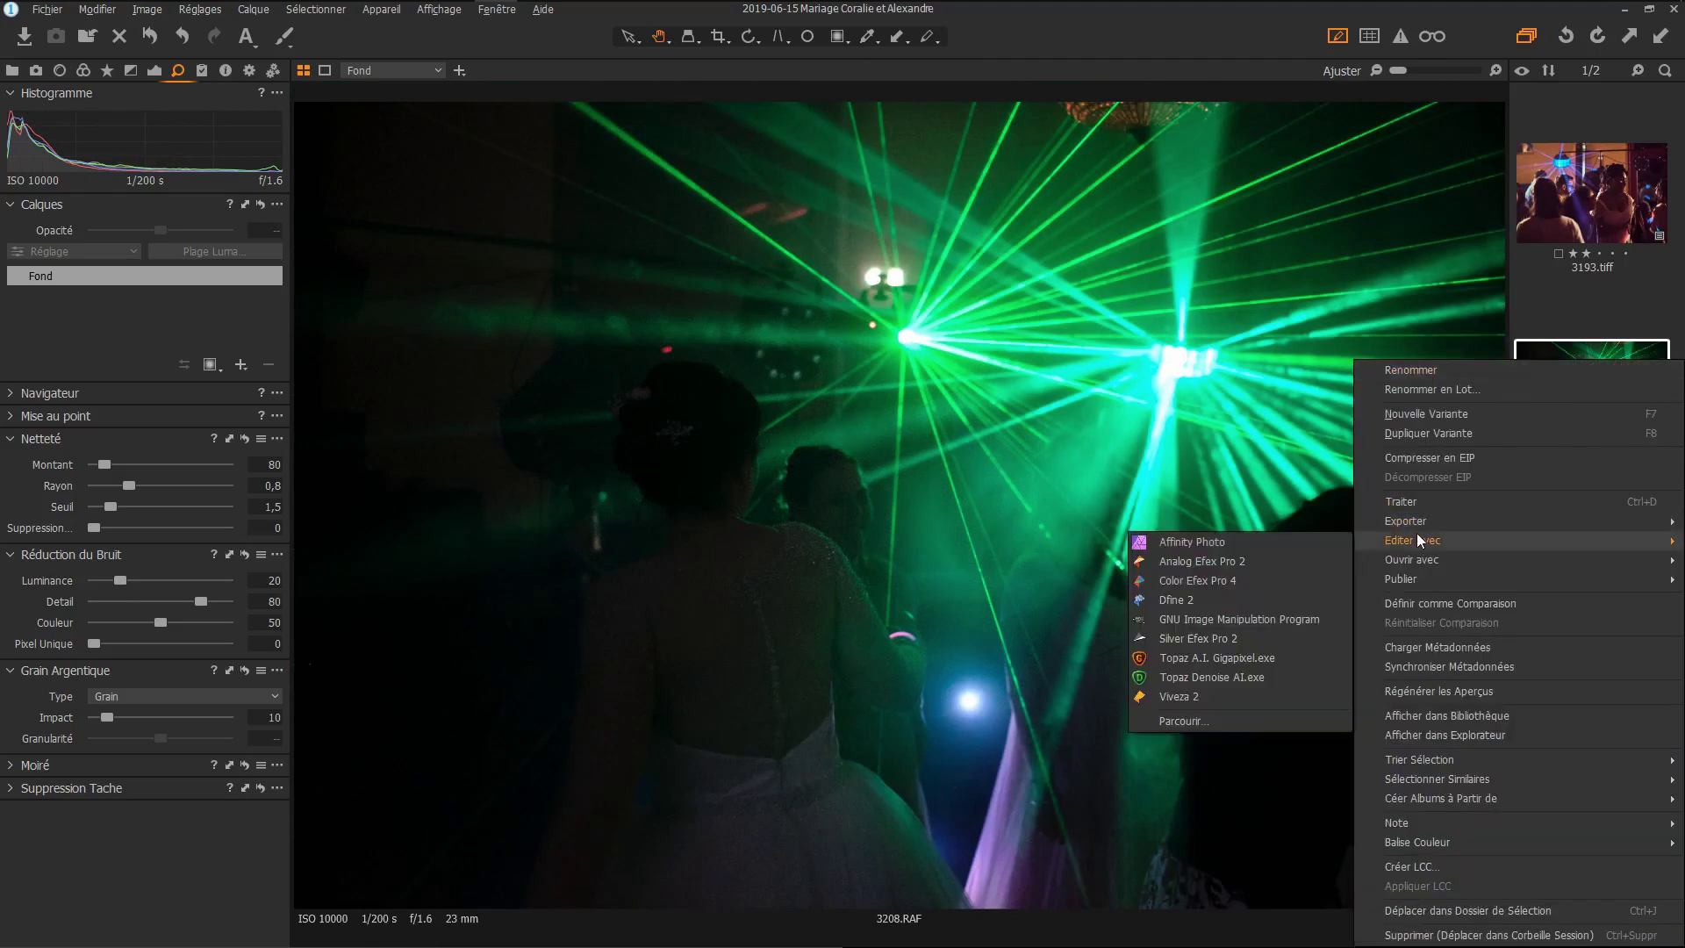
click(1249, 677)
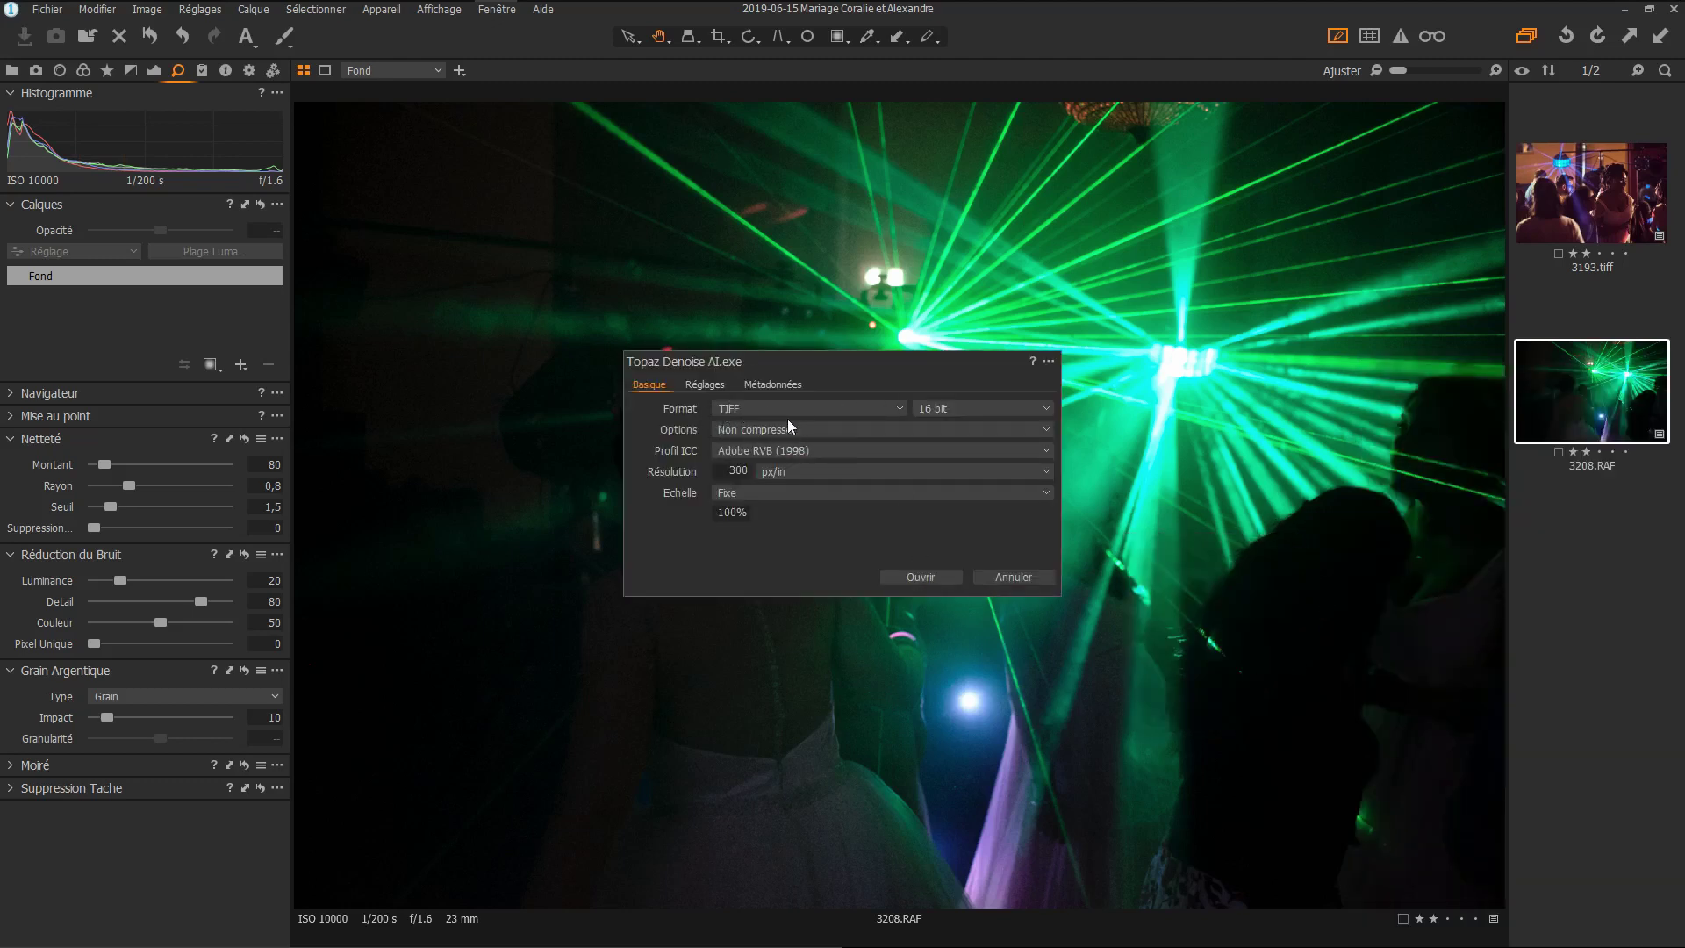
click(707, 386)
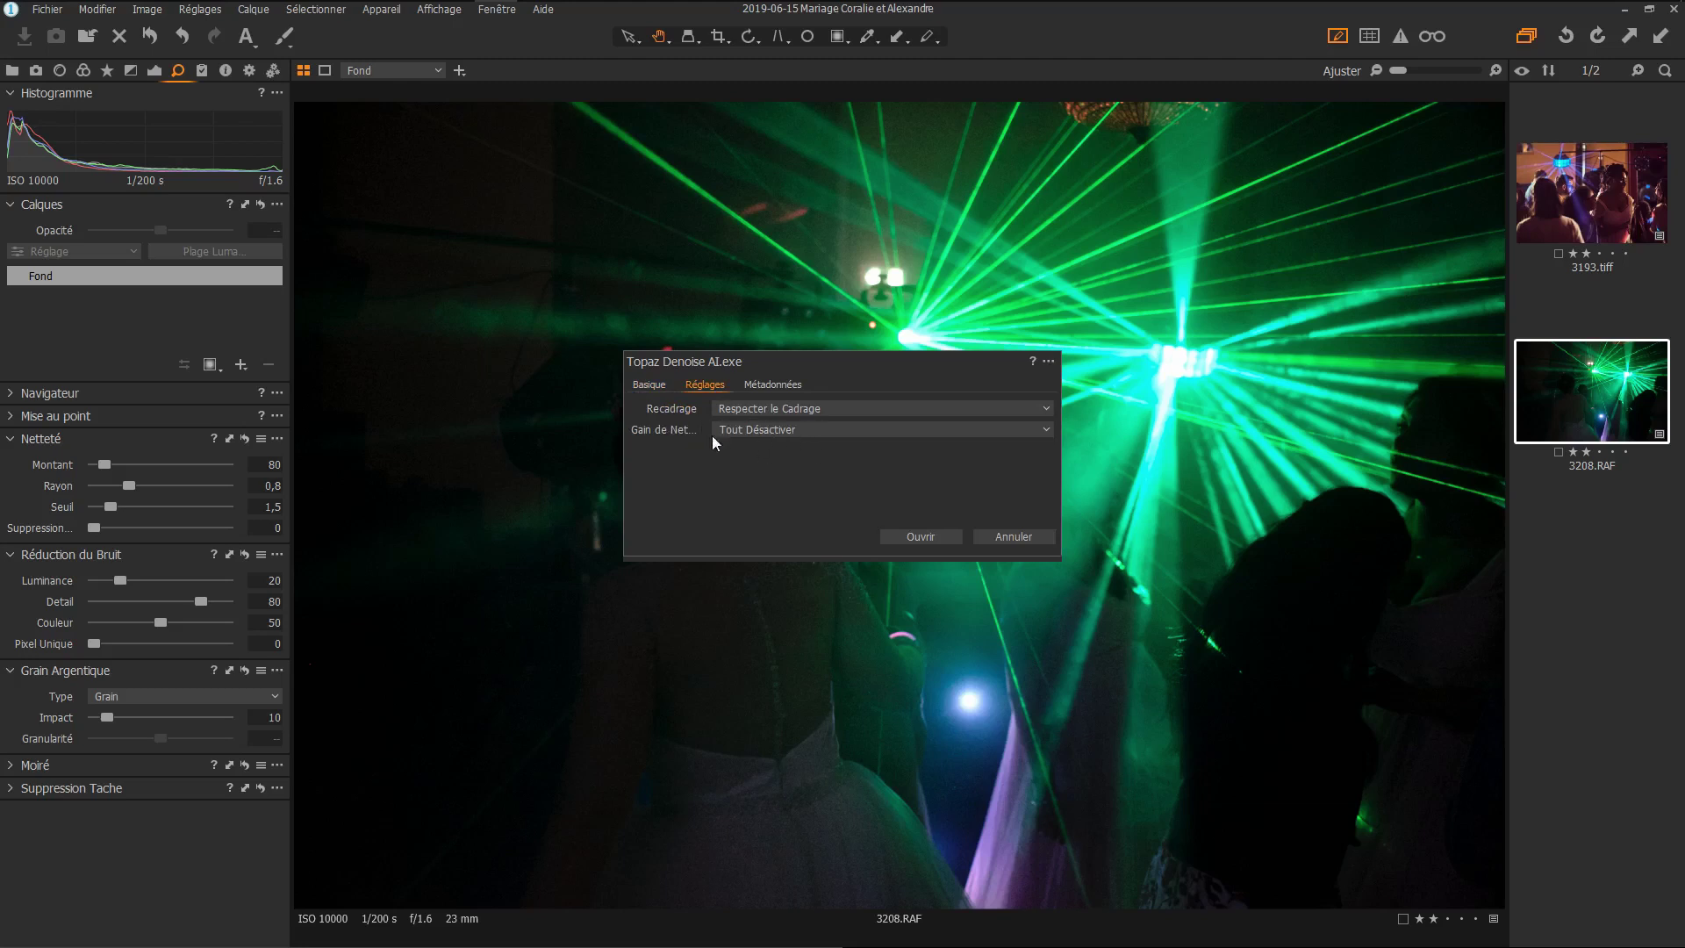
click(932, 538)
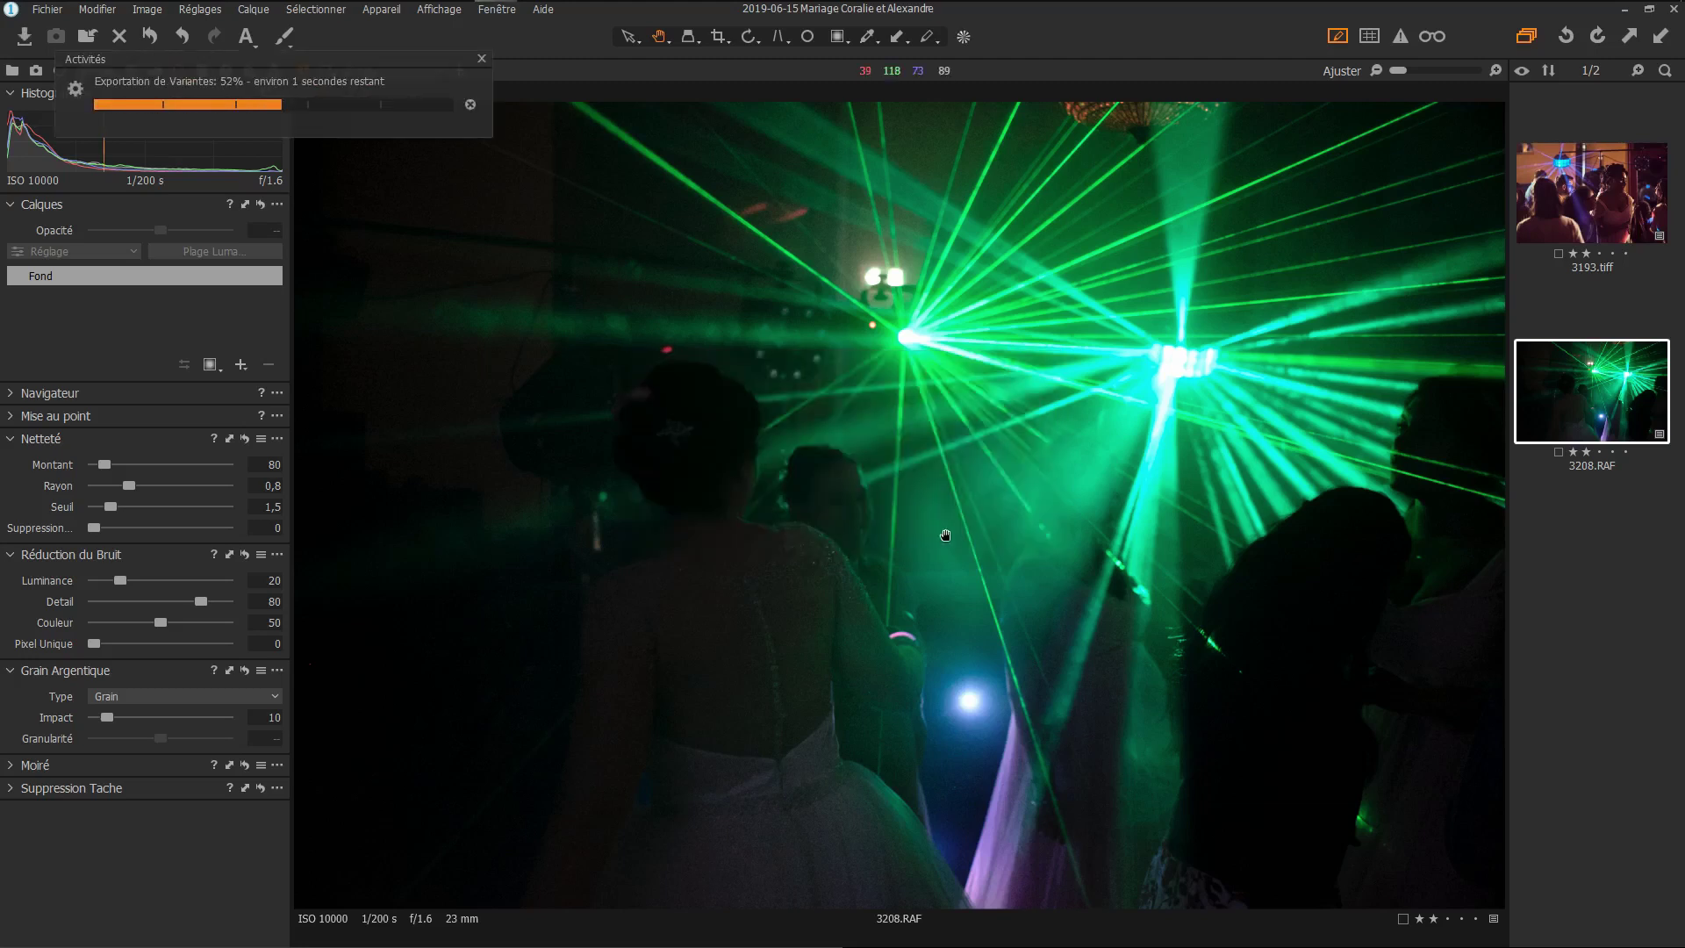
Review the DeNoise AI preferences and set the allowed graphics memory consumption to High
mouse_move(463, 35)
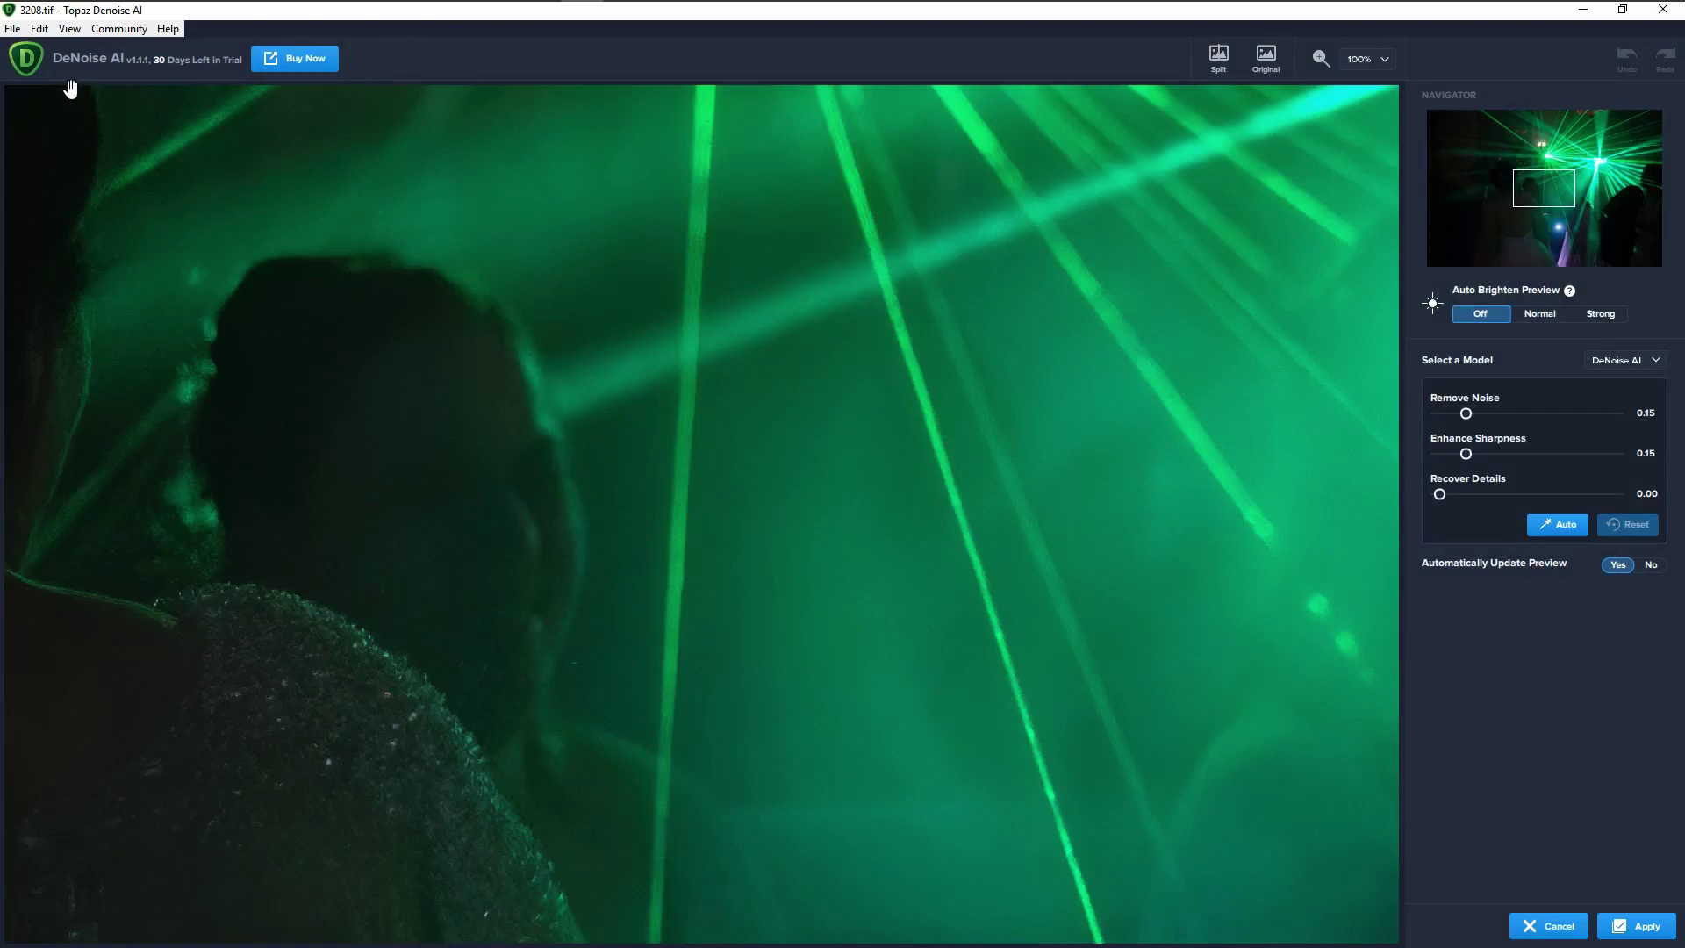
click(12, 30)
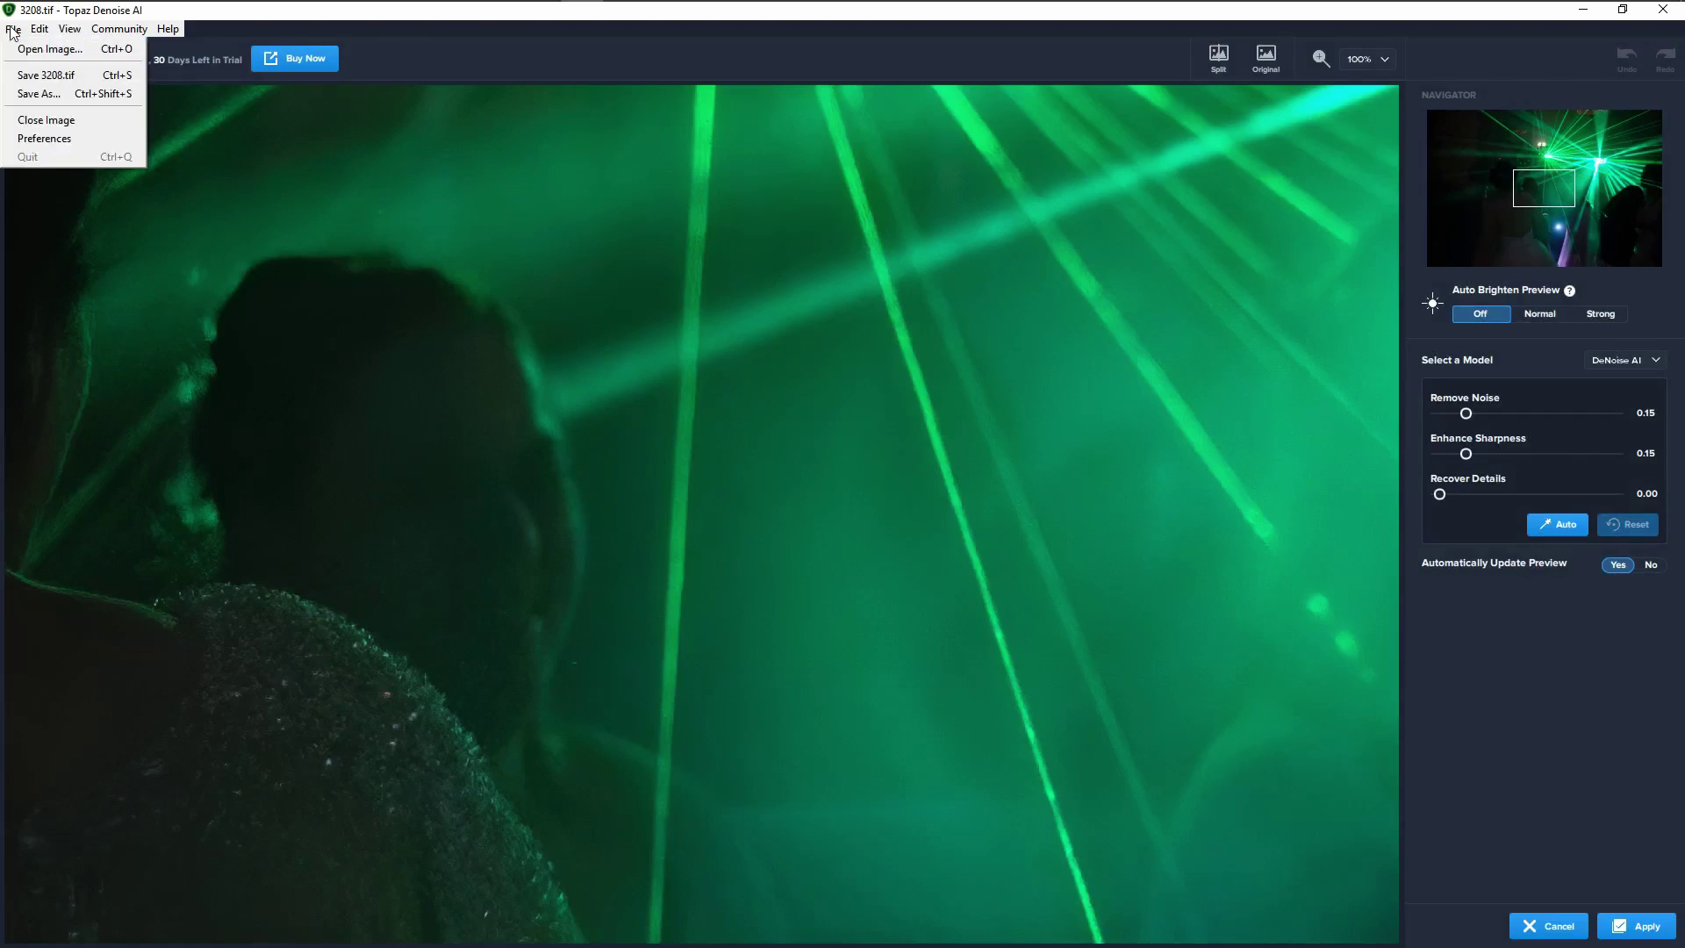
click(39, 139)
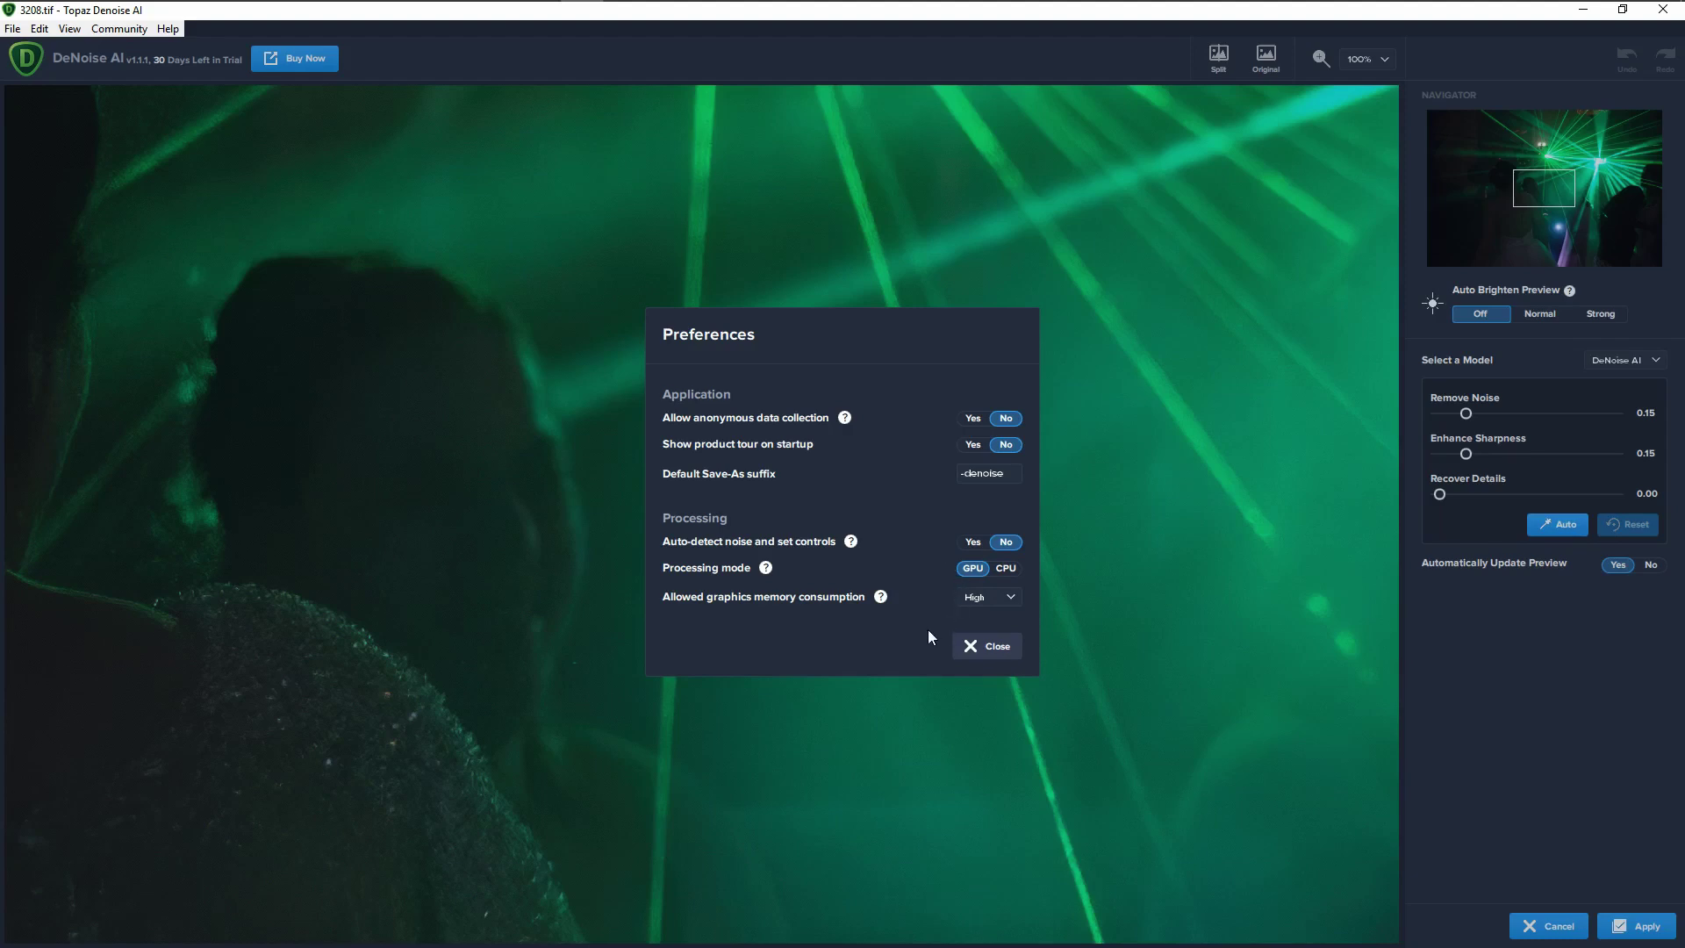
click(996, 597)
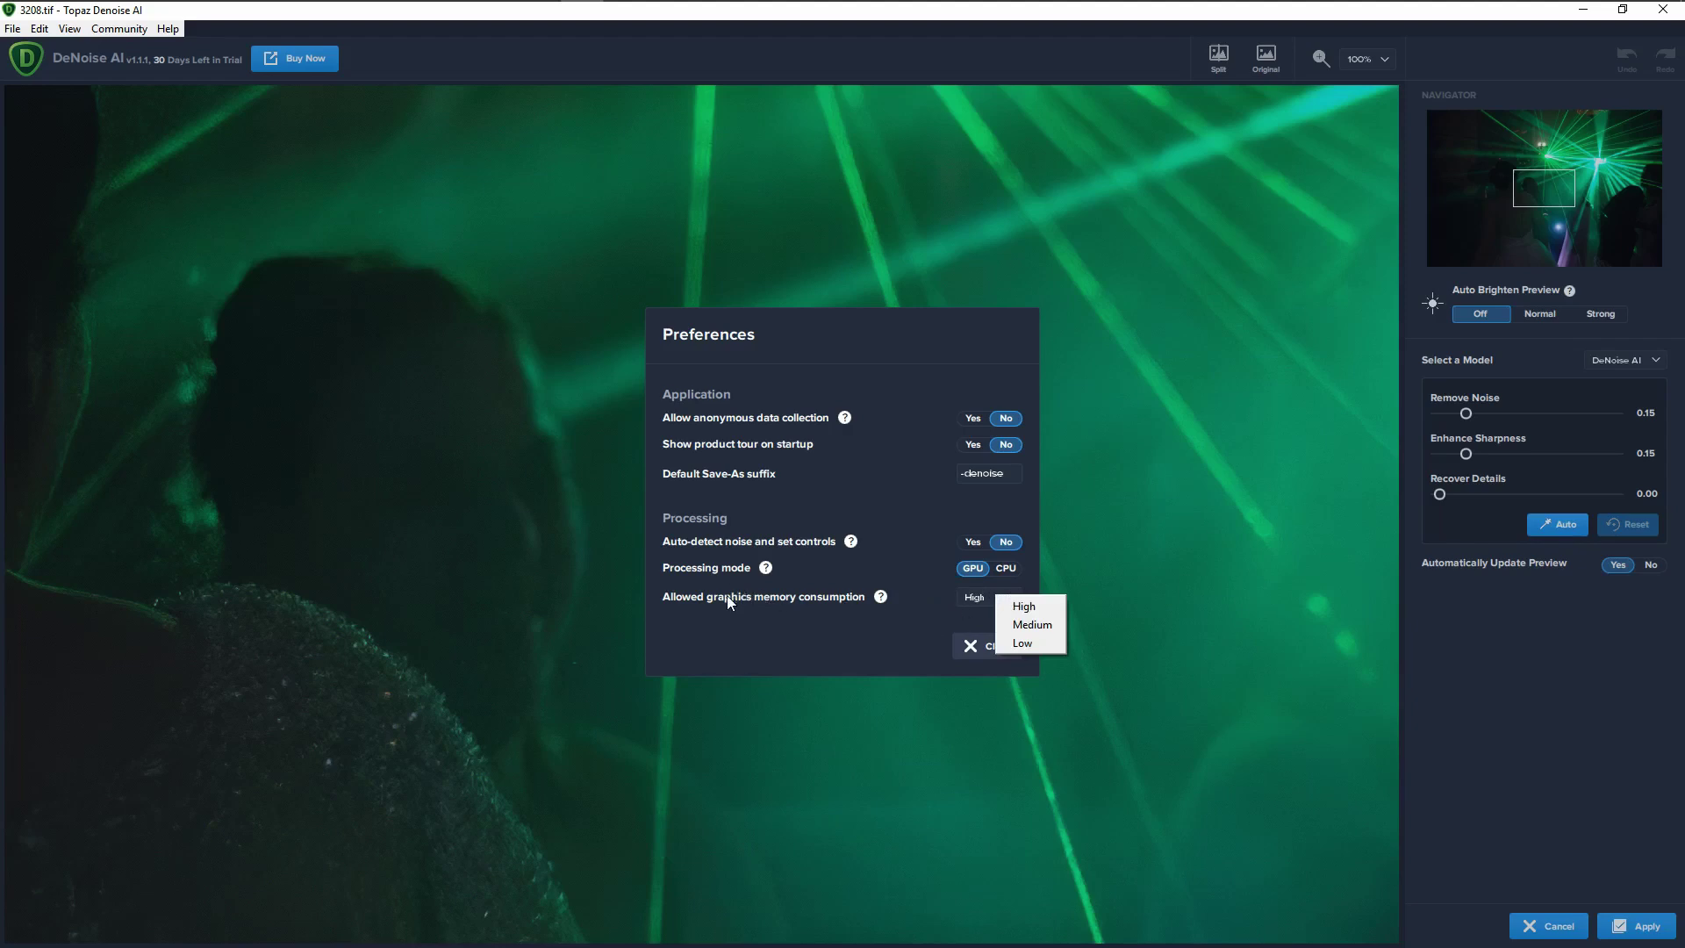
click(1032, 608)
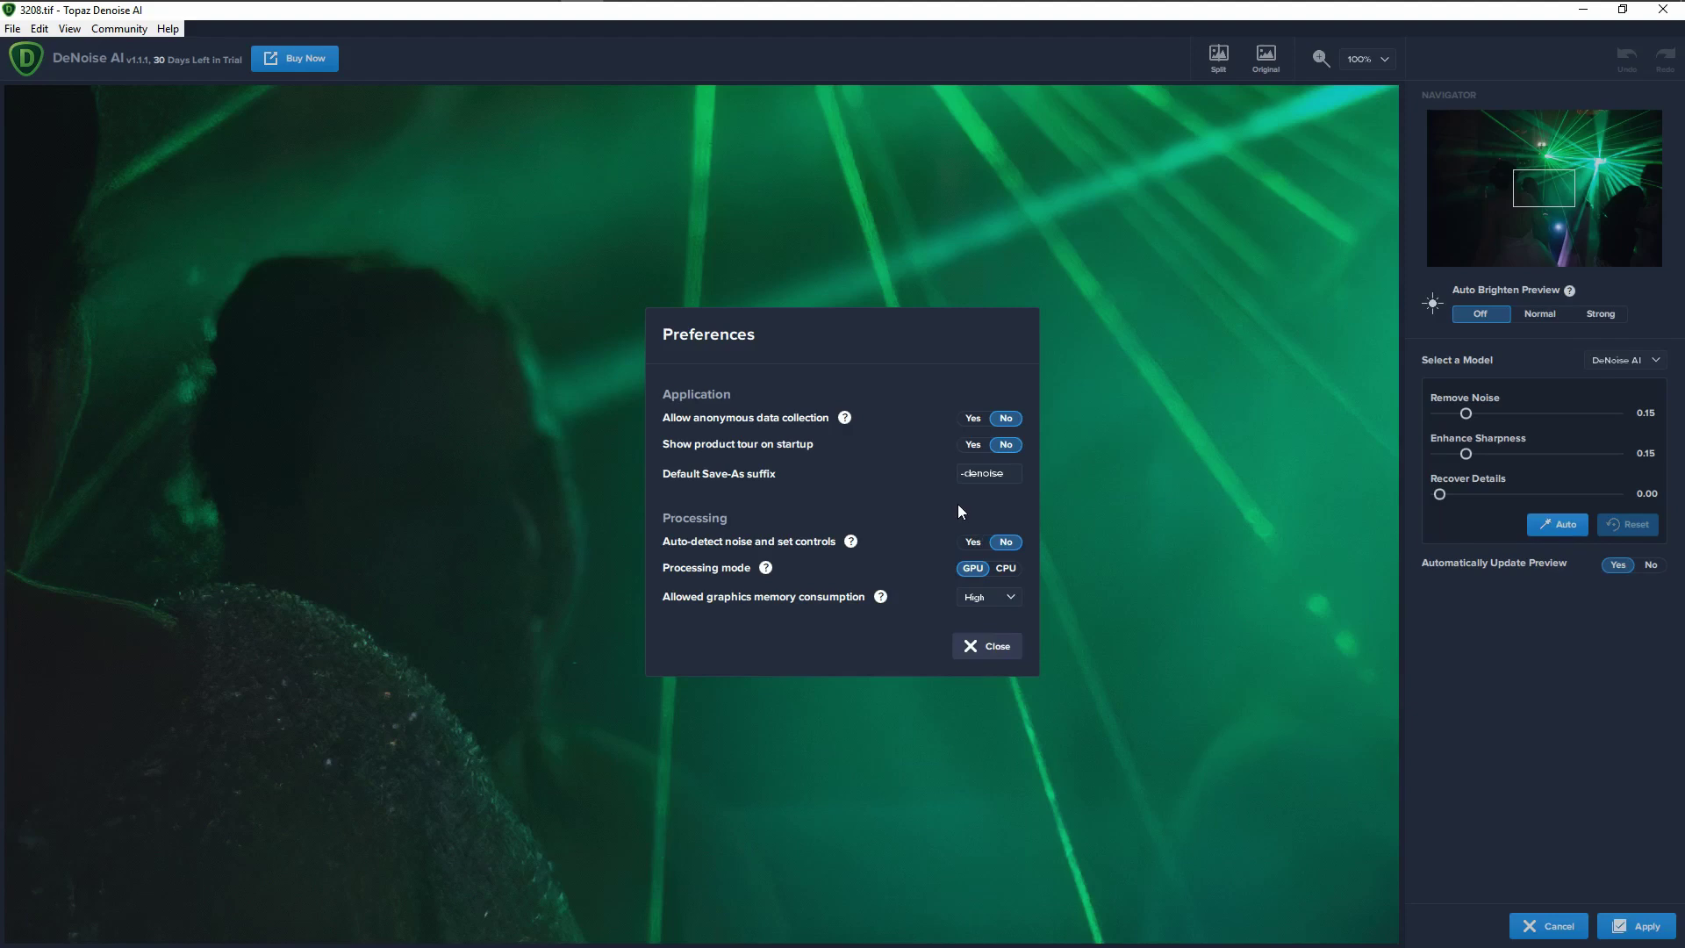
click(975, 656)
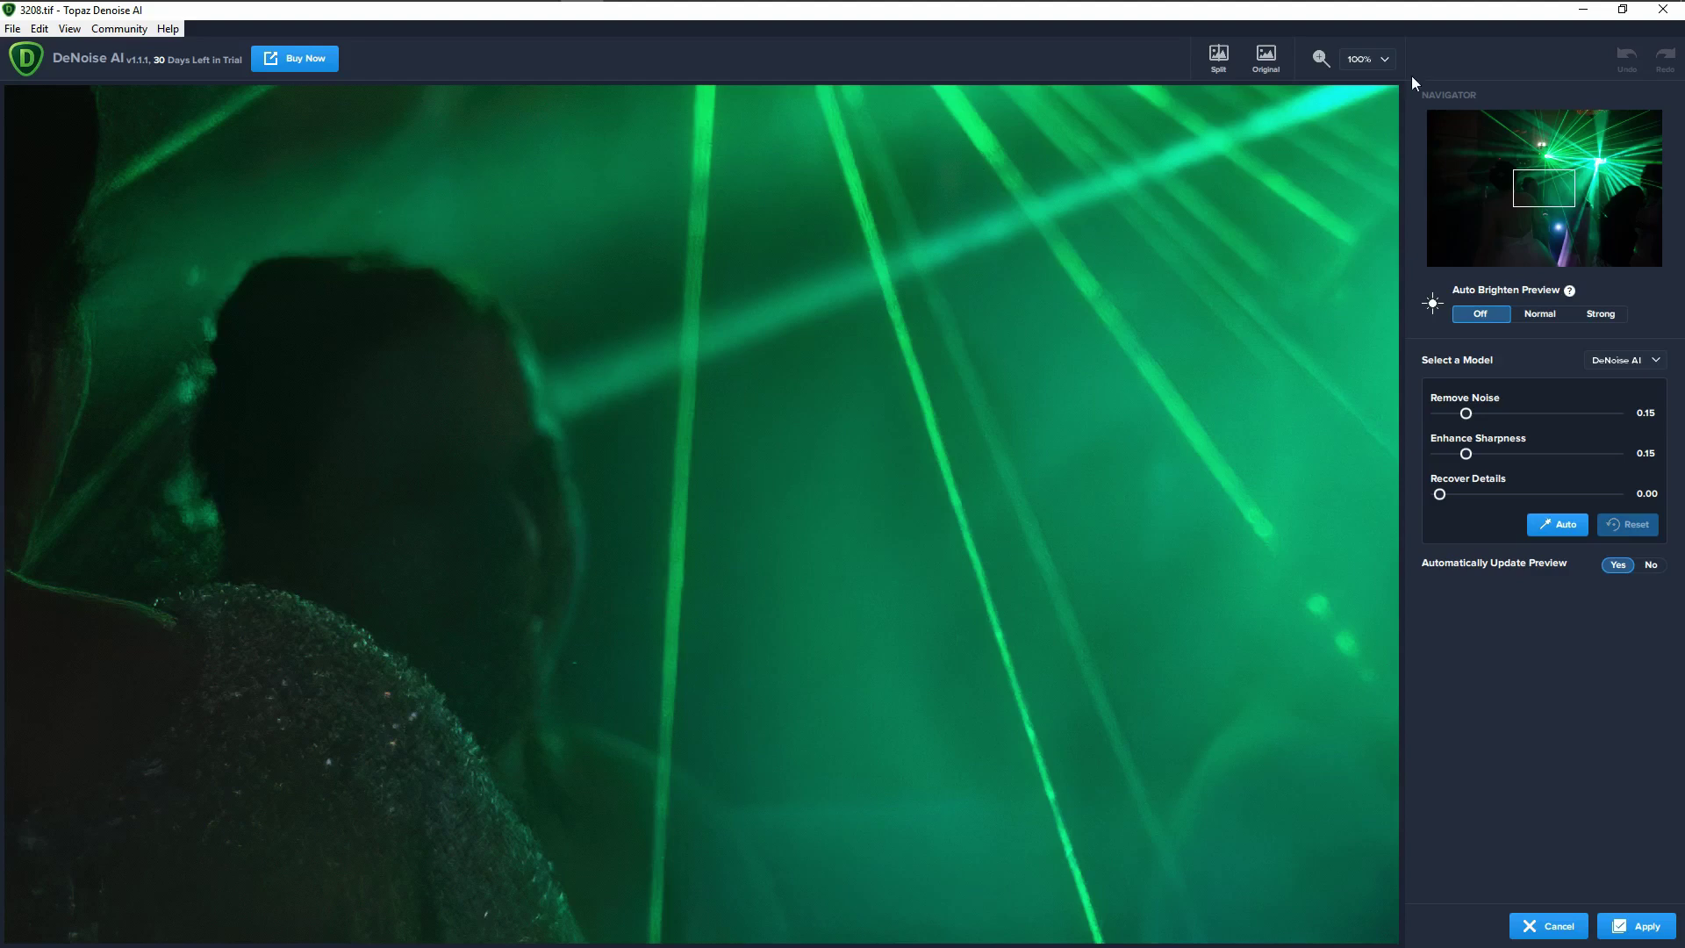
Check the preview zoom choices and show a split before/after comparison with the divider near the middle of the image
click(1382, 57)
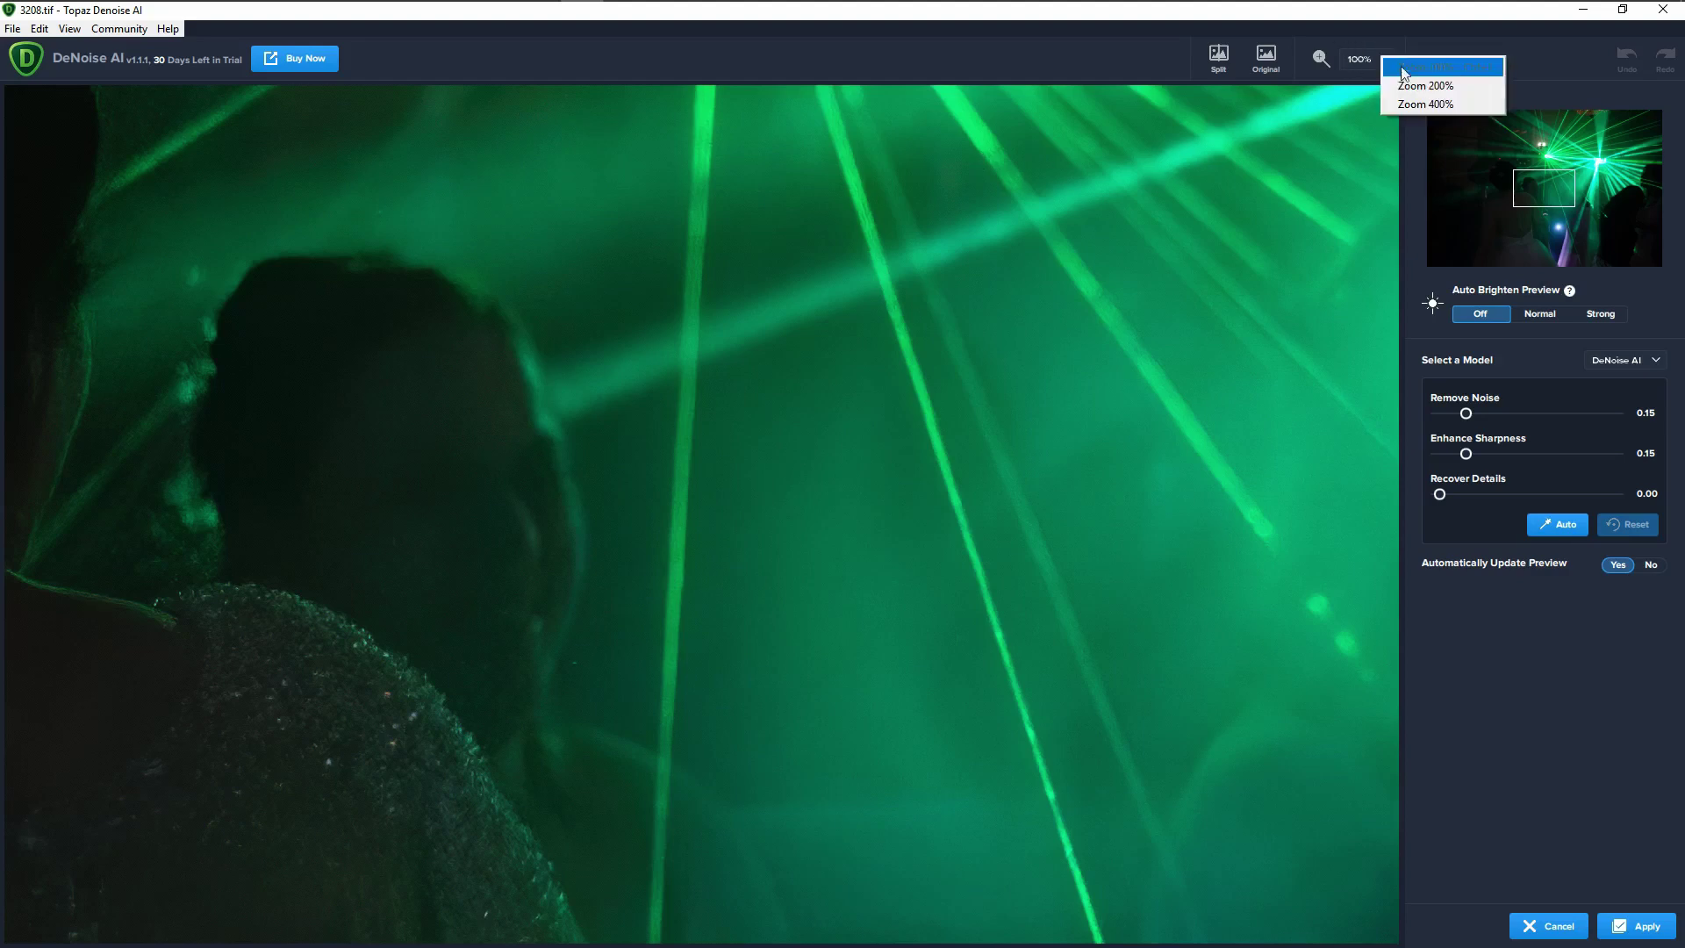
click(1447, 78)
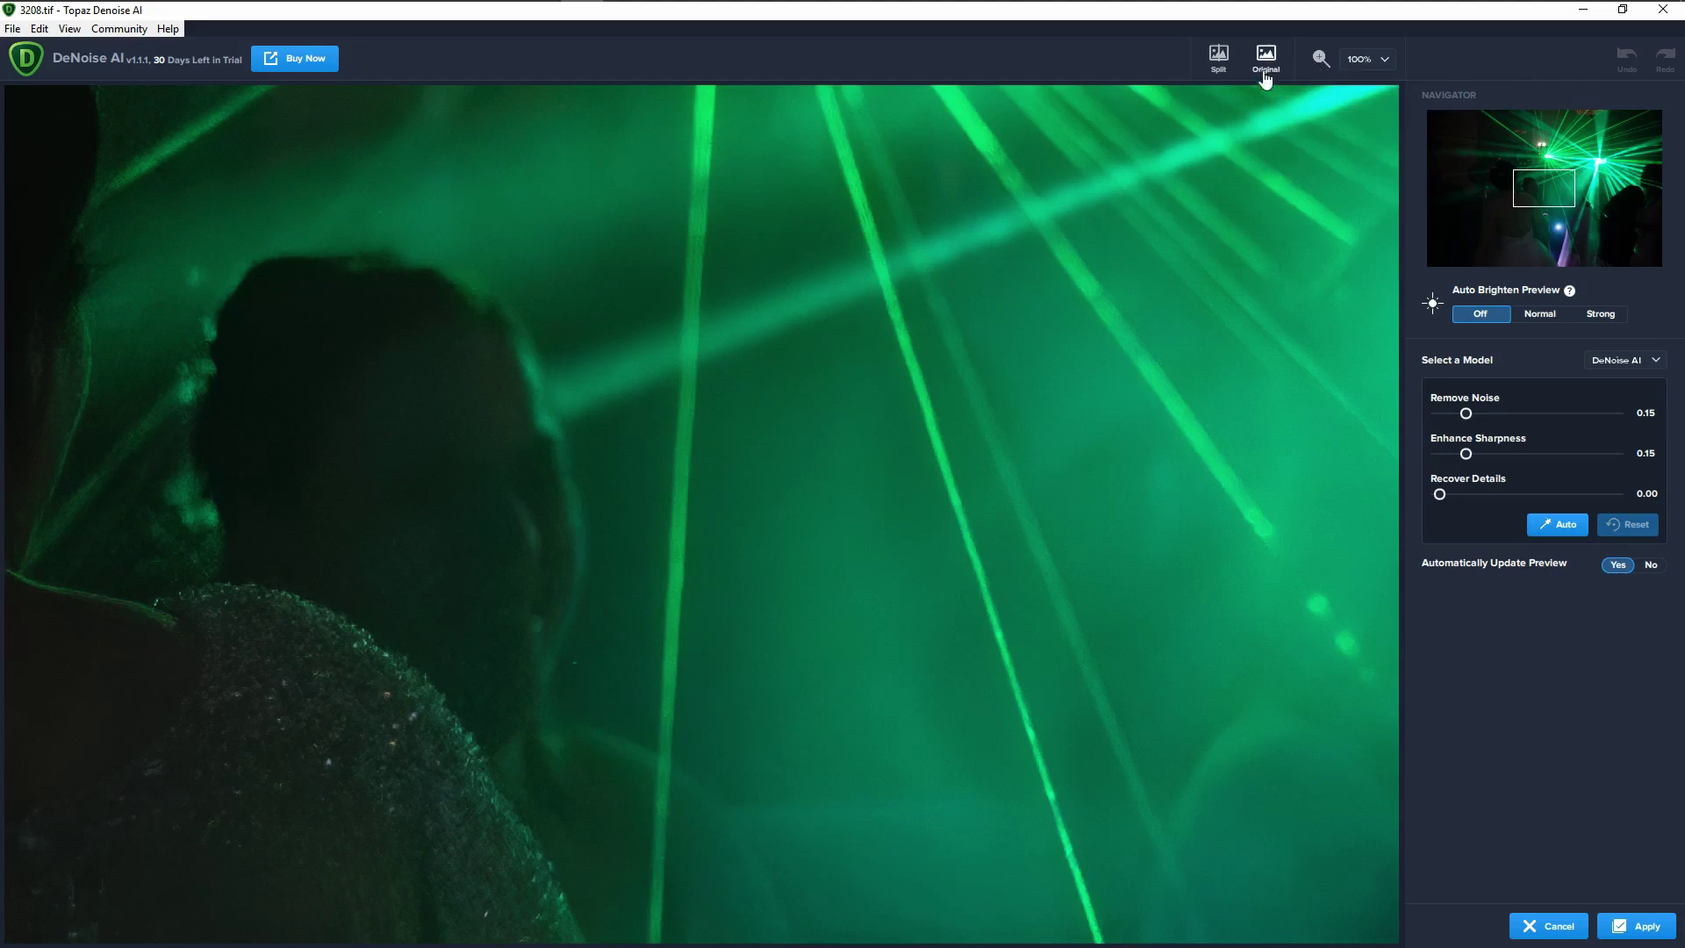
click(1220, 57)
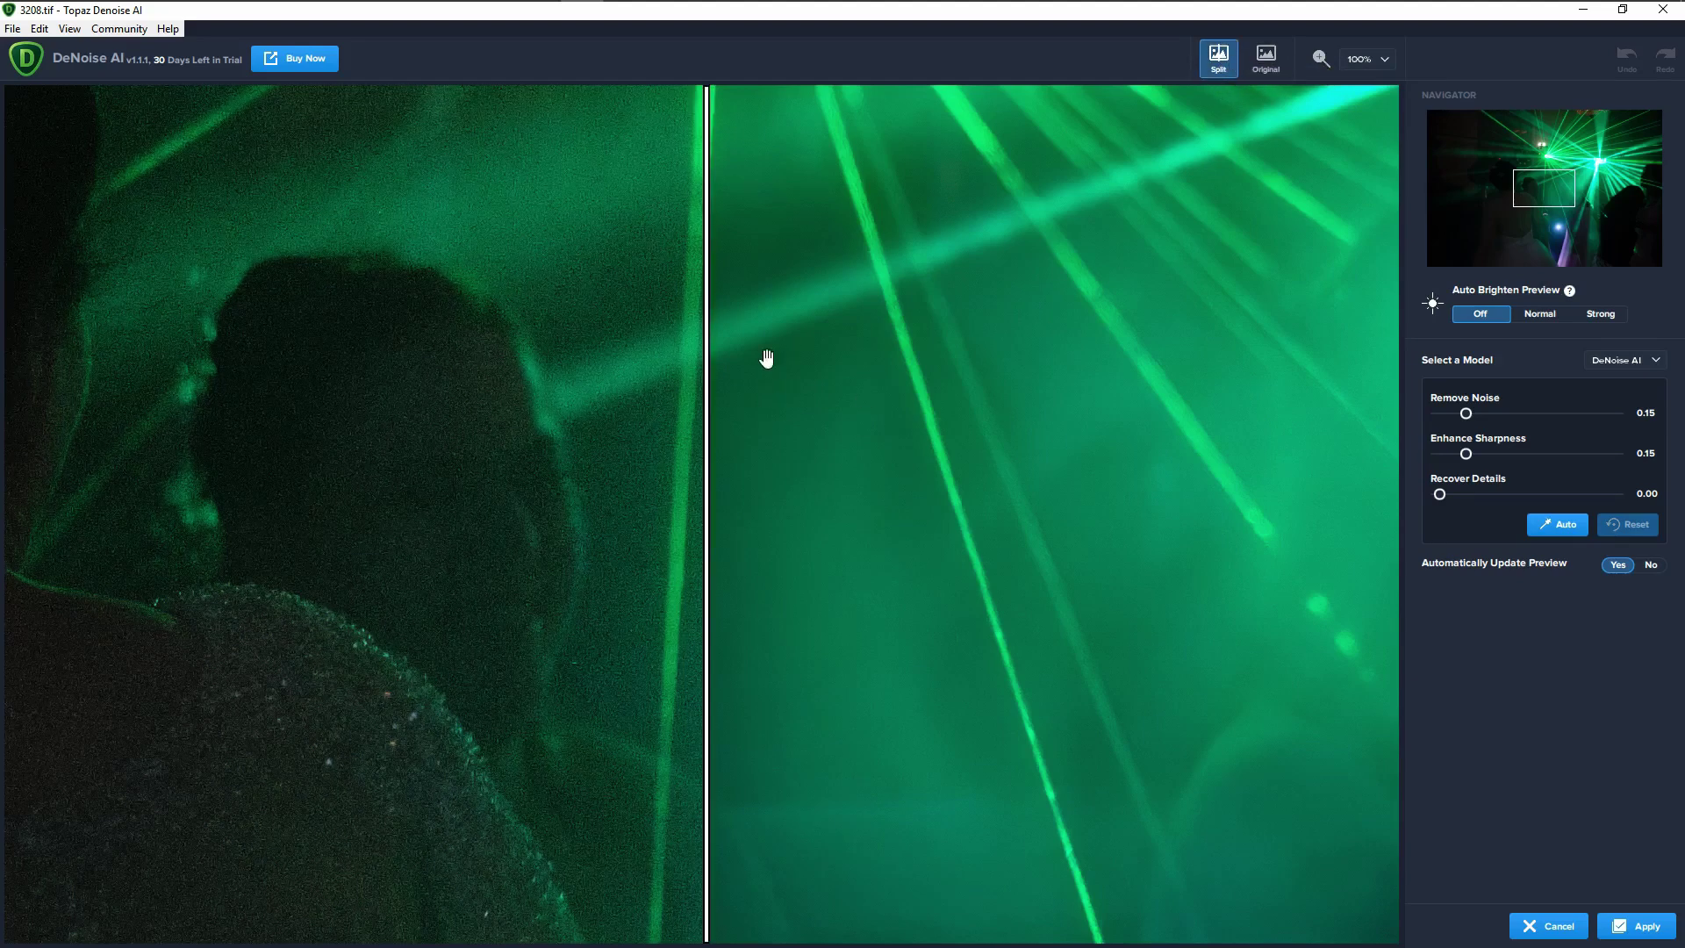
drag(695, 380, 700, 481)
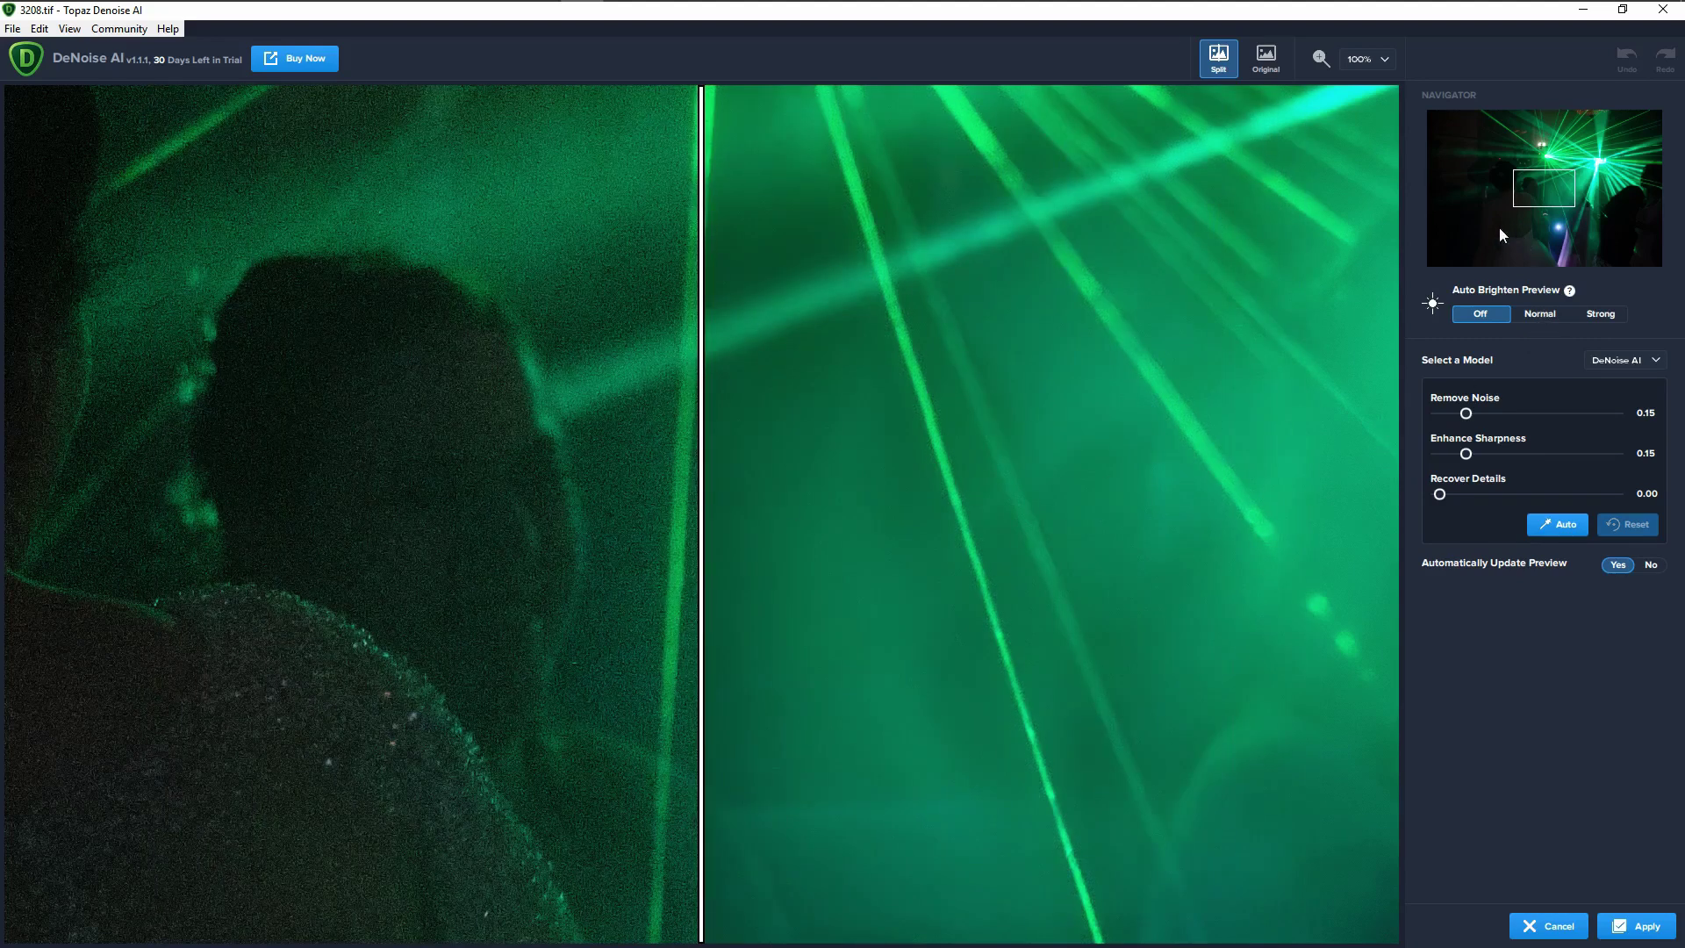
Try the Normal auto-brighten preview and the AI Clear model, restoring brightening to Off and the model to DeNoise AI
click(1535, 314)
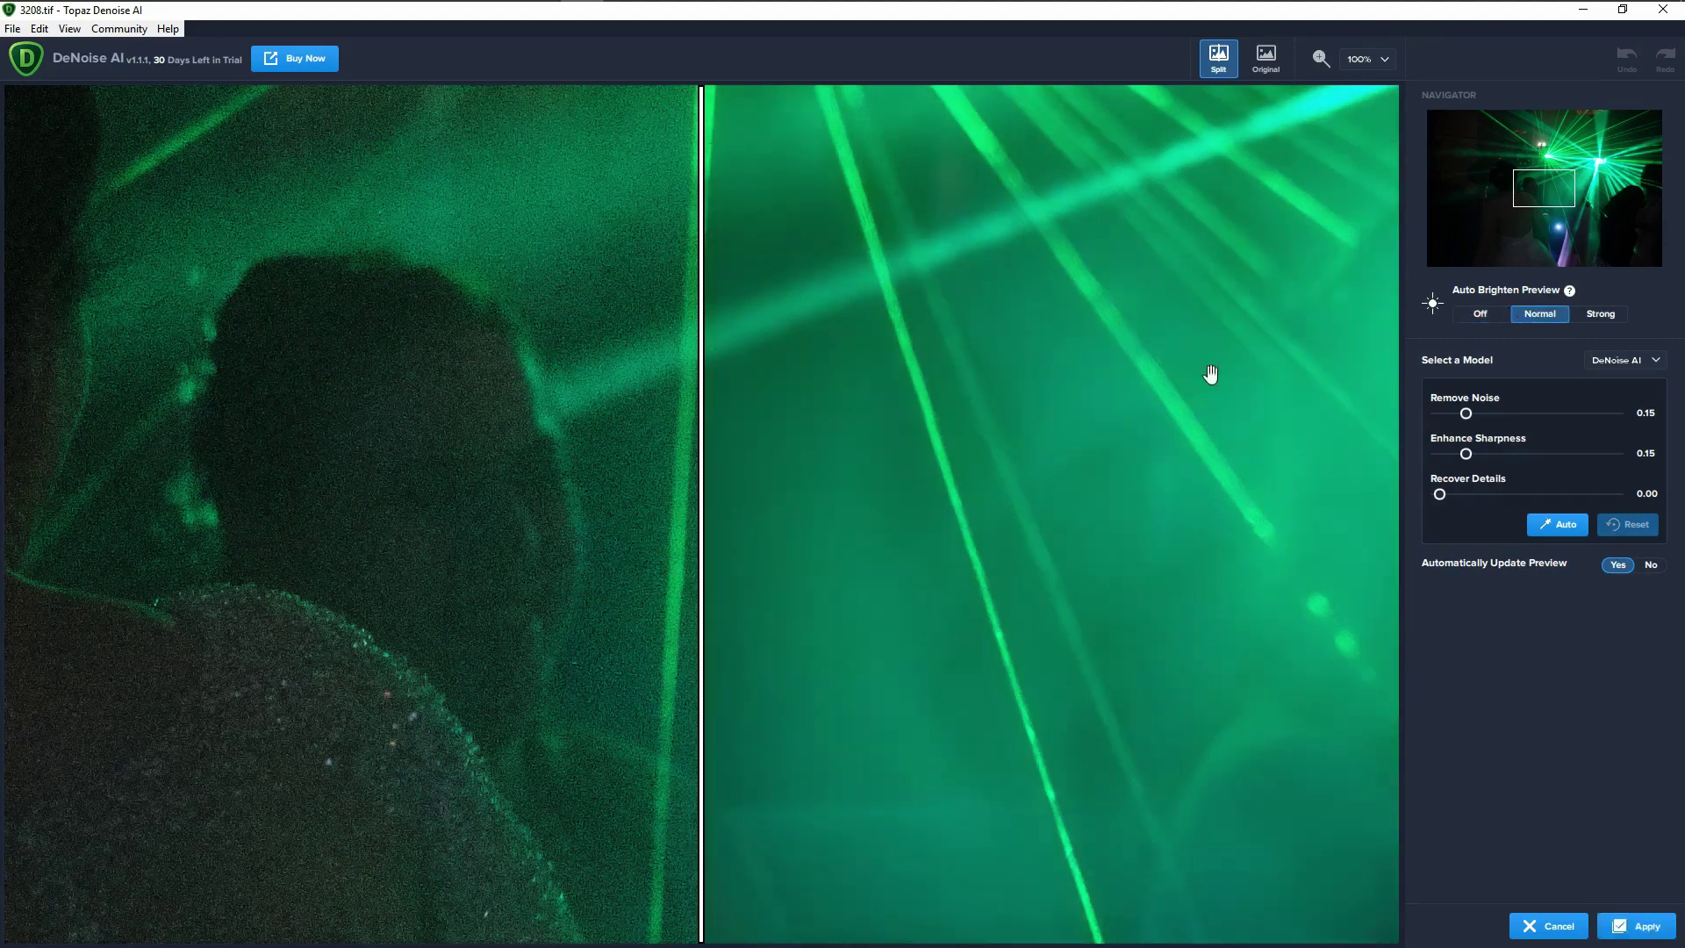
click(1485, 315)
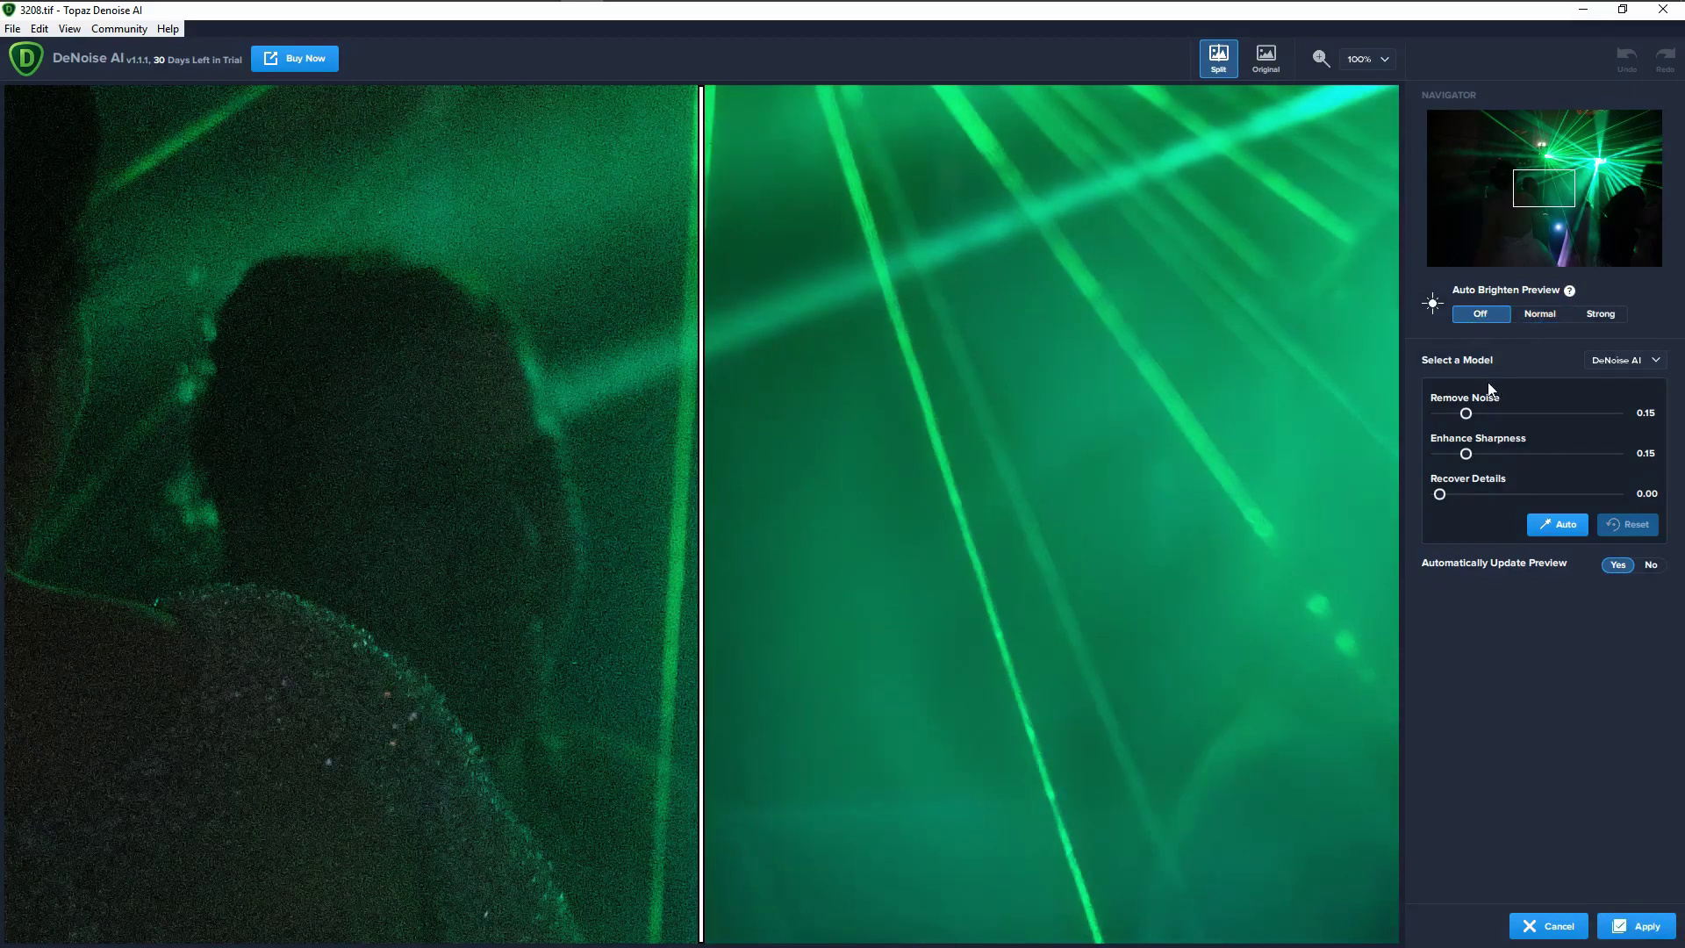
click(1639, 361)
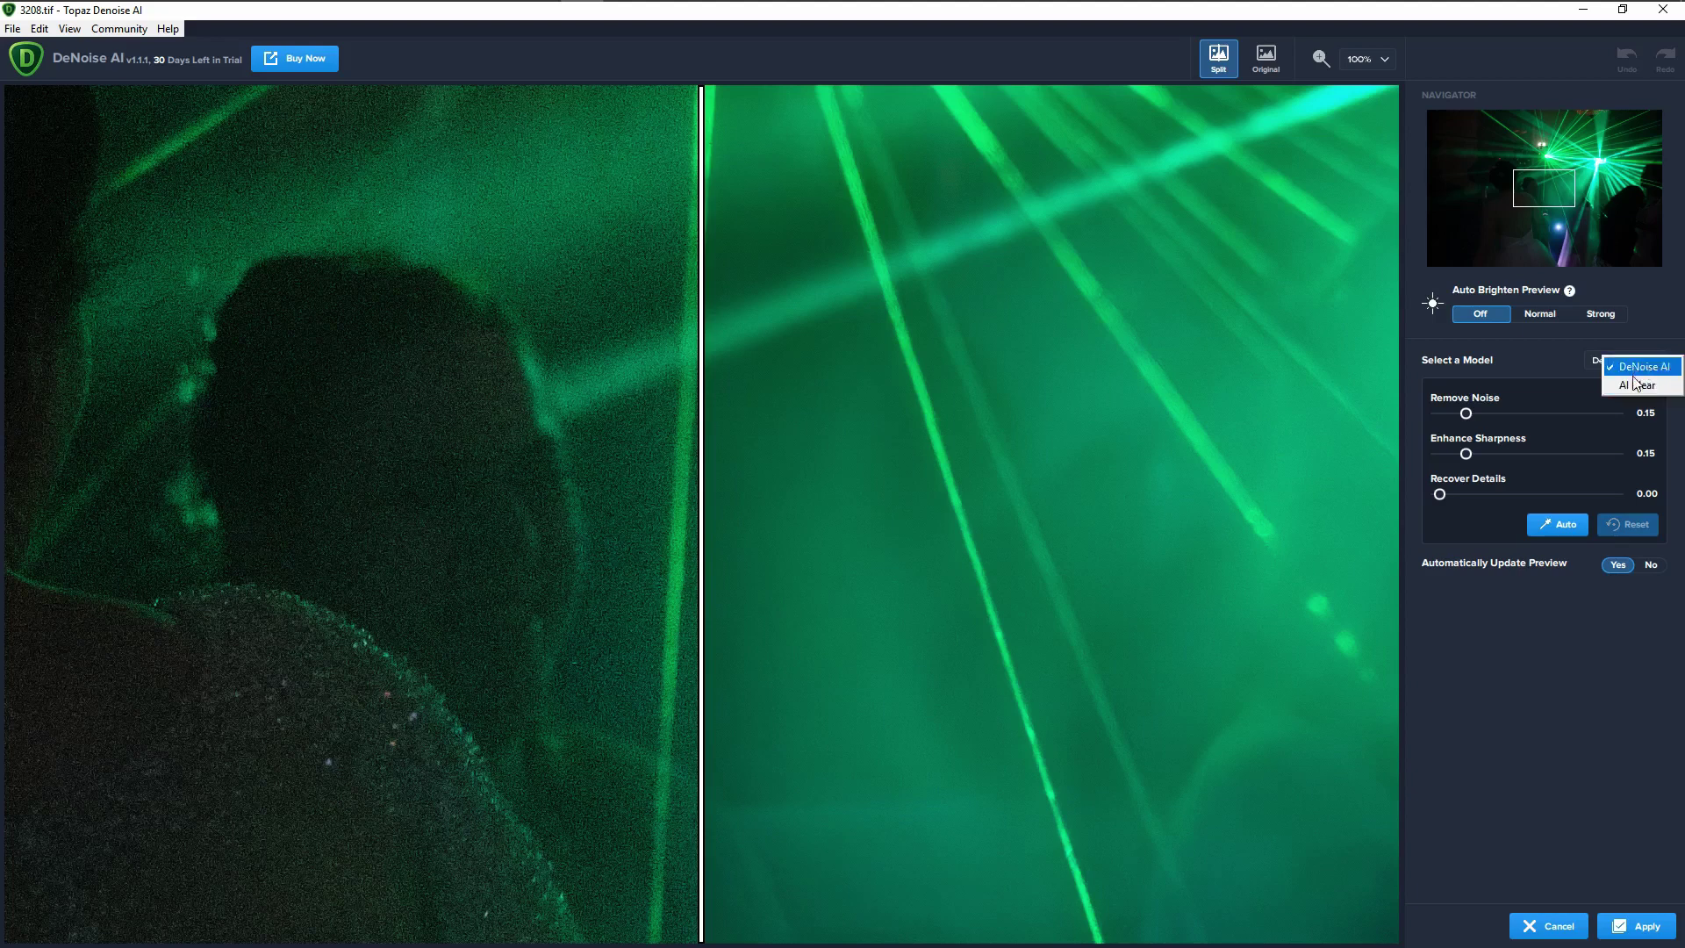
click(1637, 386)
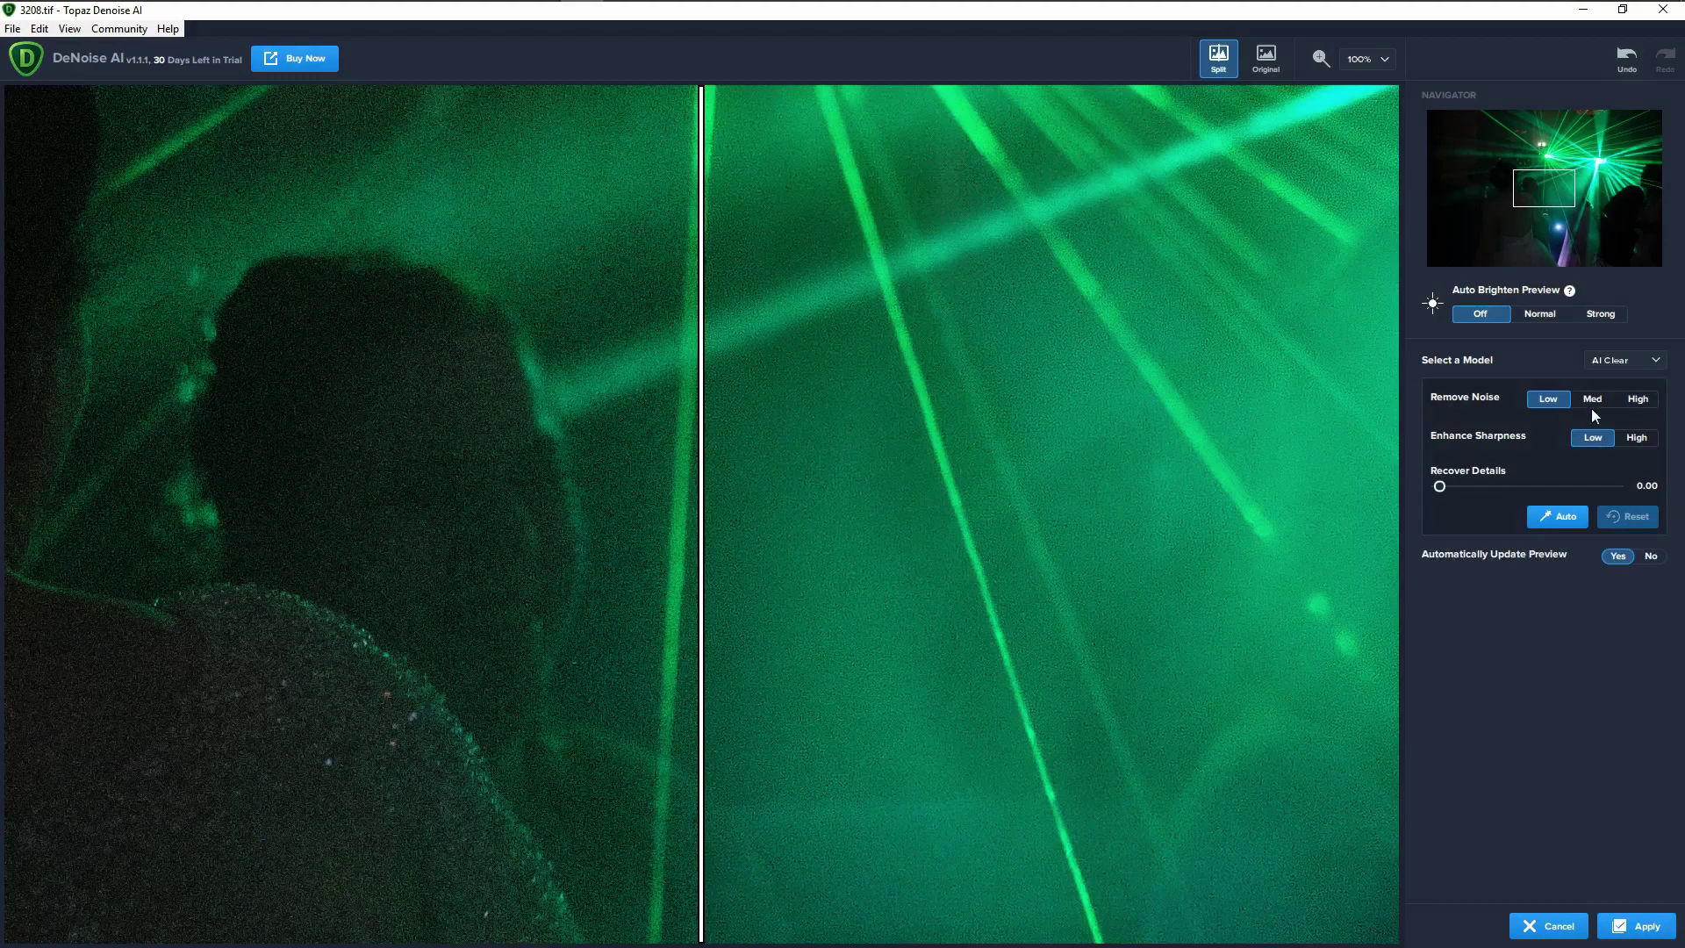
click(1643, 367)
click(1630, 371)
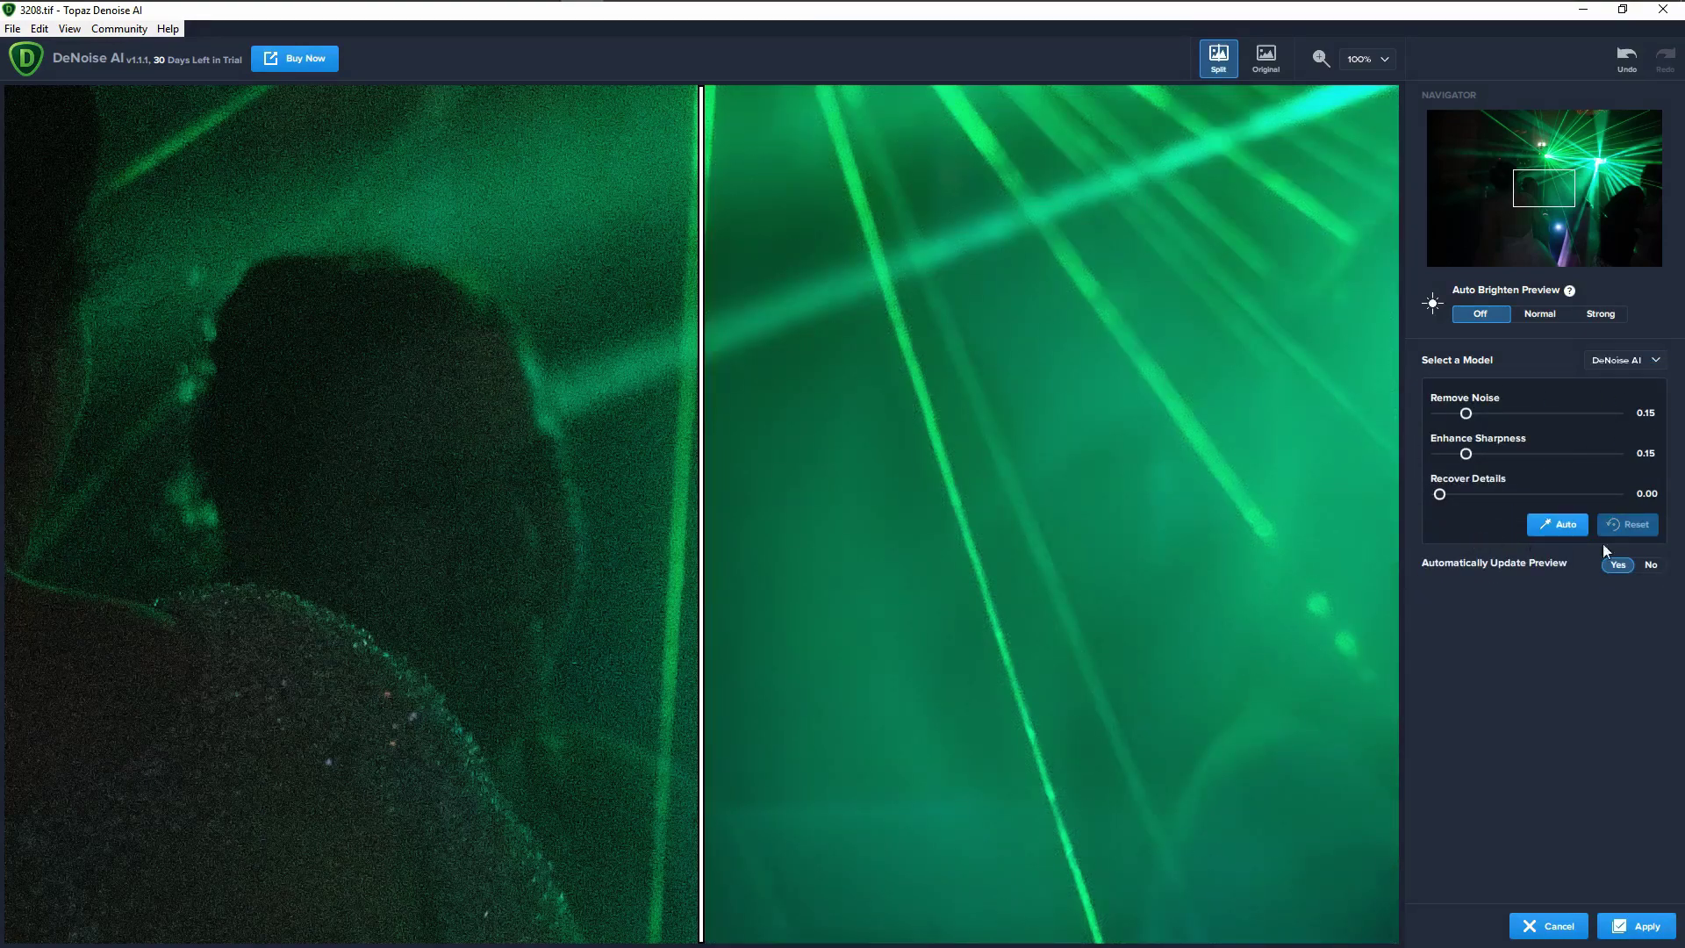
Try the automatic noise settings, and set Remove Noise and Enhance Sharpness to 0.00 for the area around the two heads
click(1560, 527)
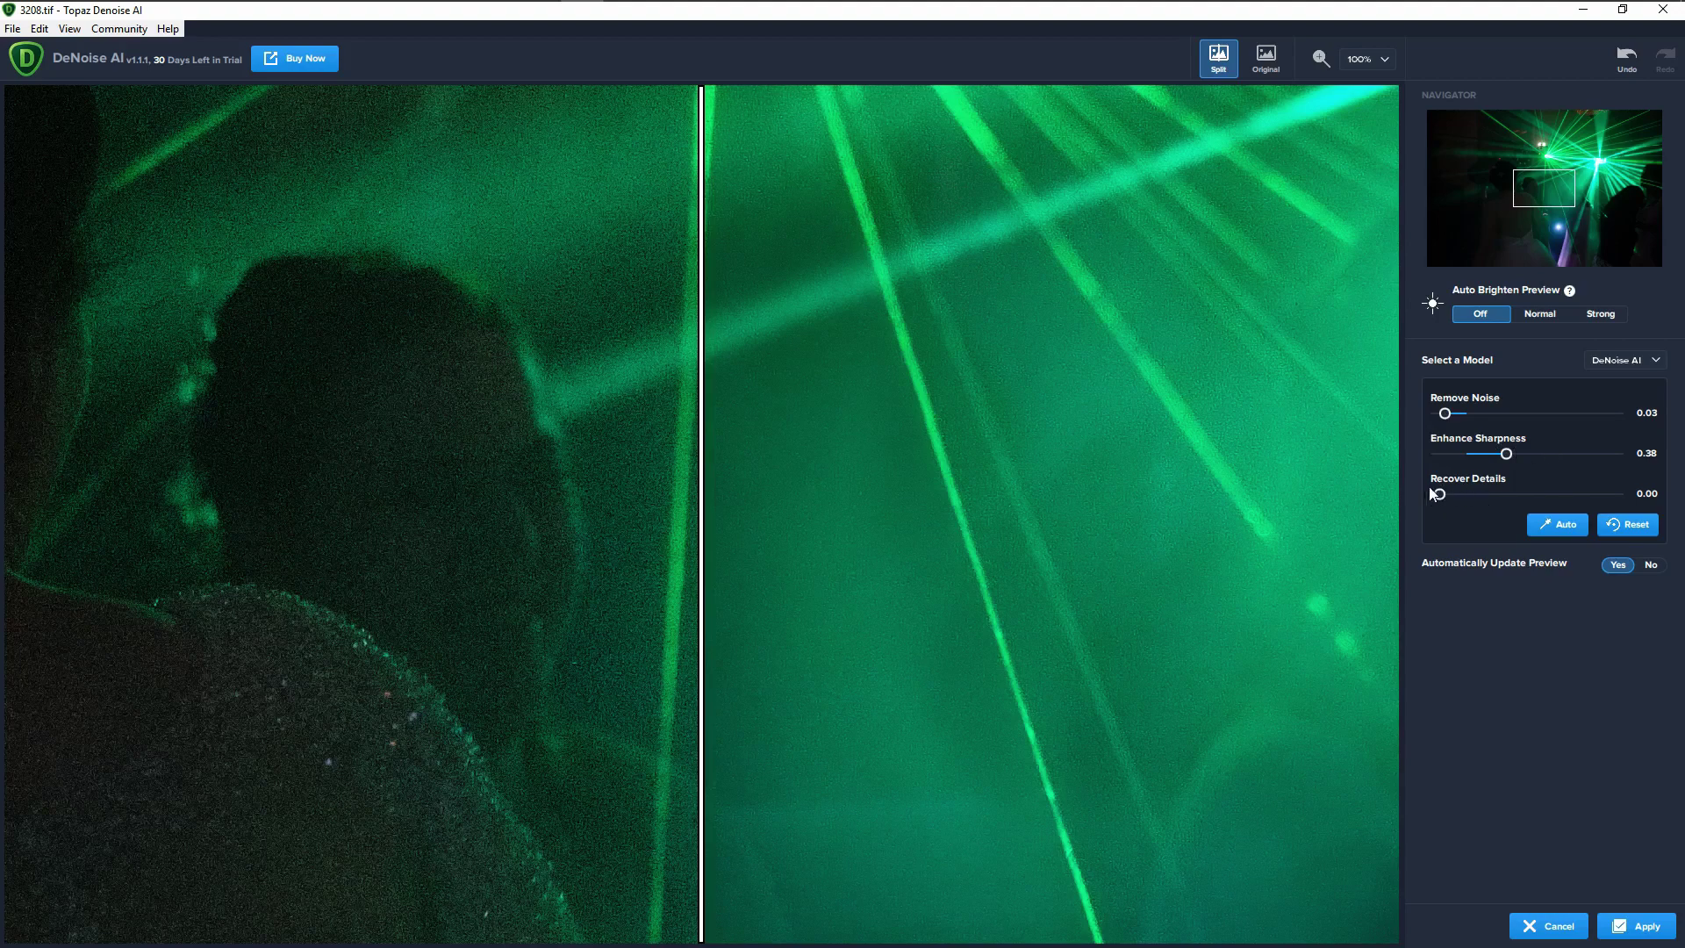
click(1472, 454)
drag(1469, 451, 1436, 451)
mouse_move(1549, 183)
mouse_down()
mouse_move(1509, 170)
mouse_move(1528, 177)
mouse_up()
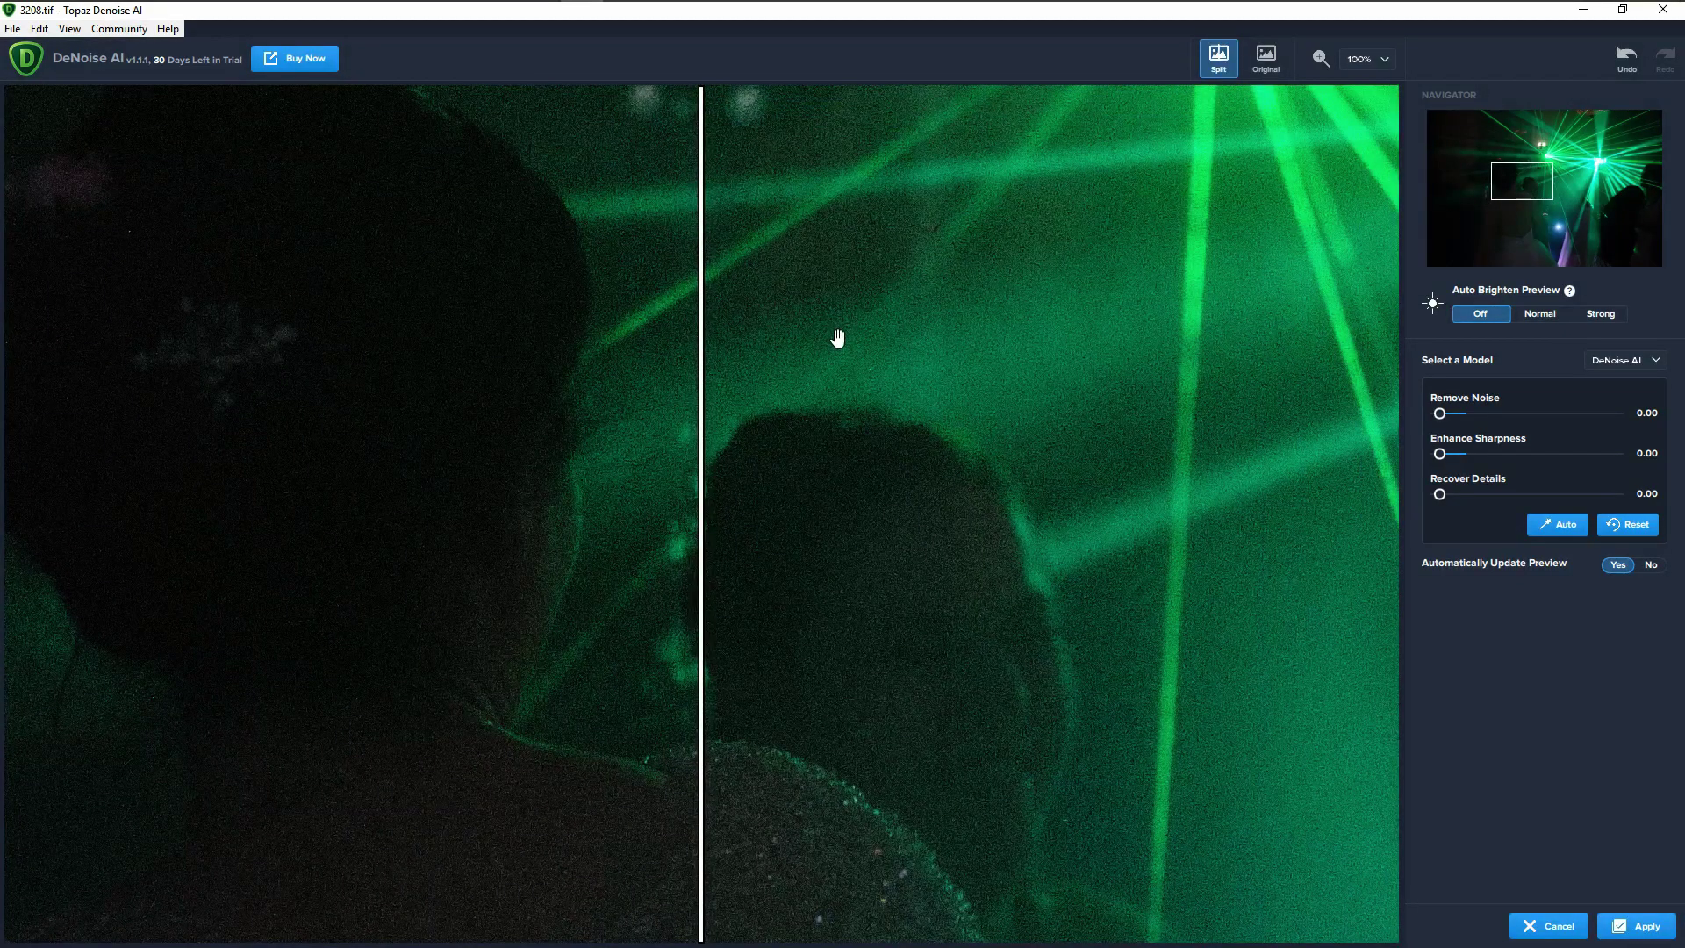
Try the maximum Remove Noise value of 1.00 on the two heads and compare it across the split divider
drag(1528, 185, 1529, 189)
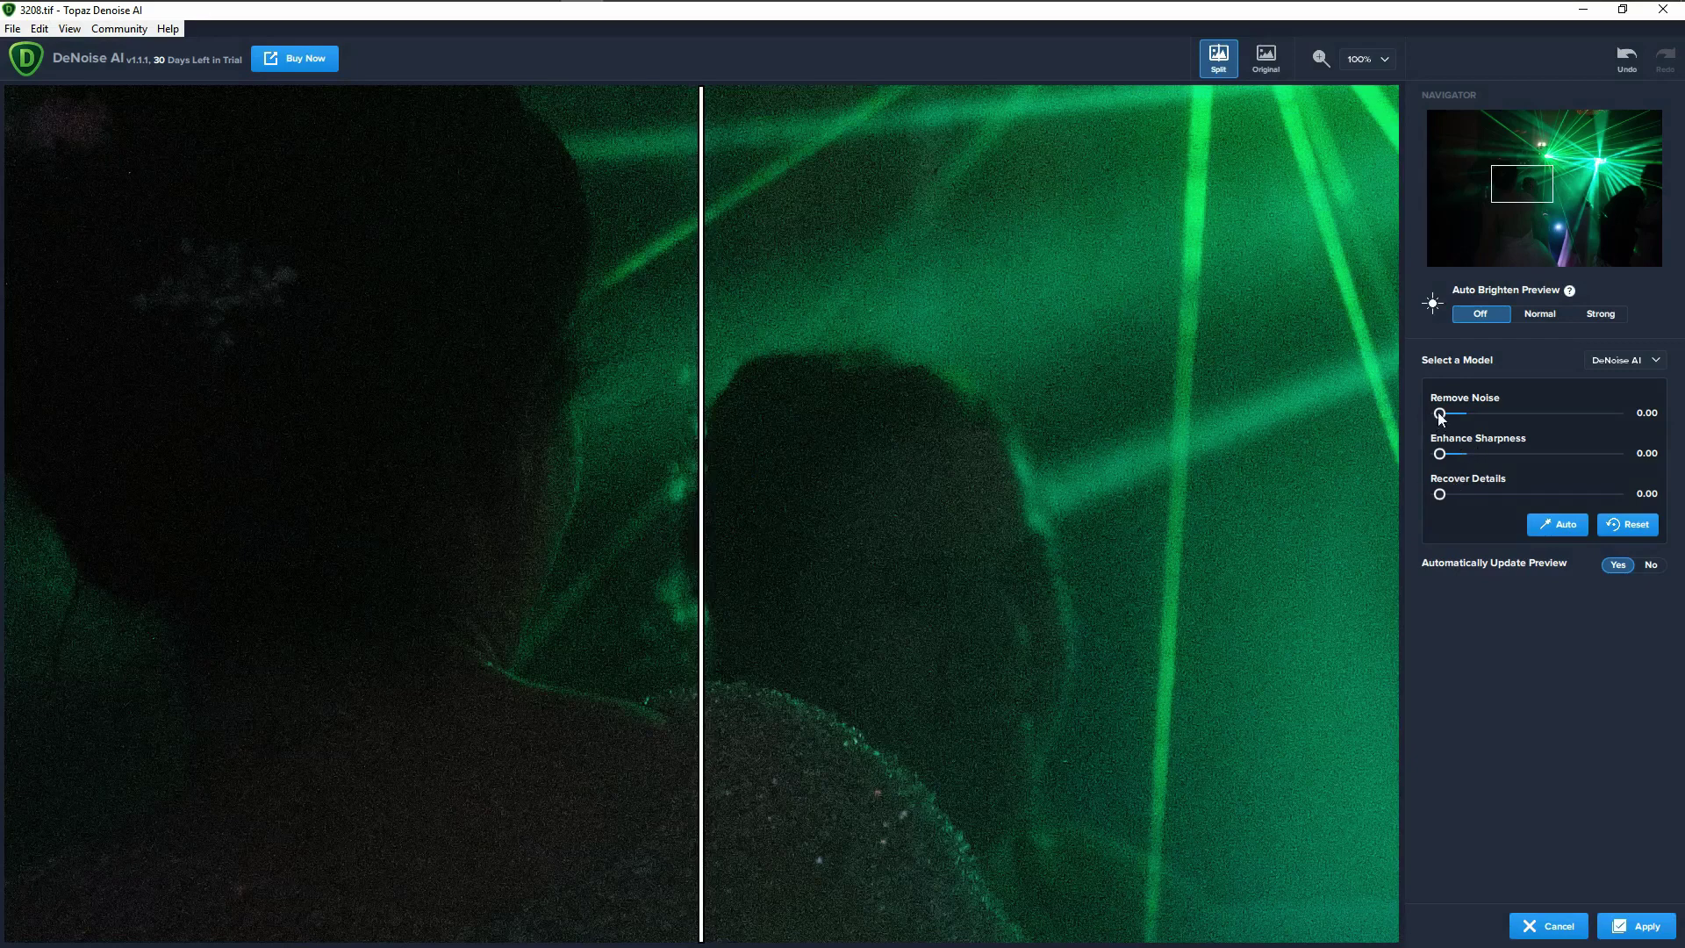
drag(1443, 415, 1463, 417)
drag(1463, 413, 1615, 412)
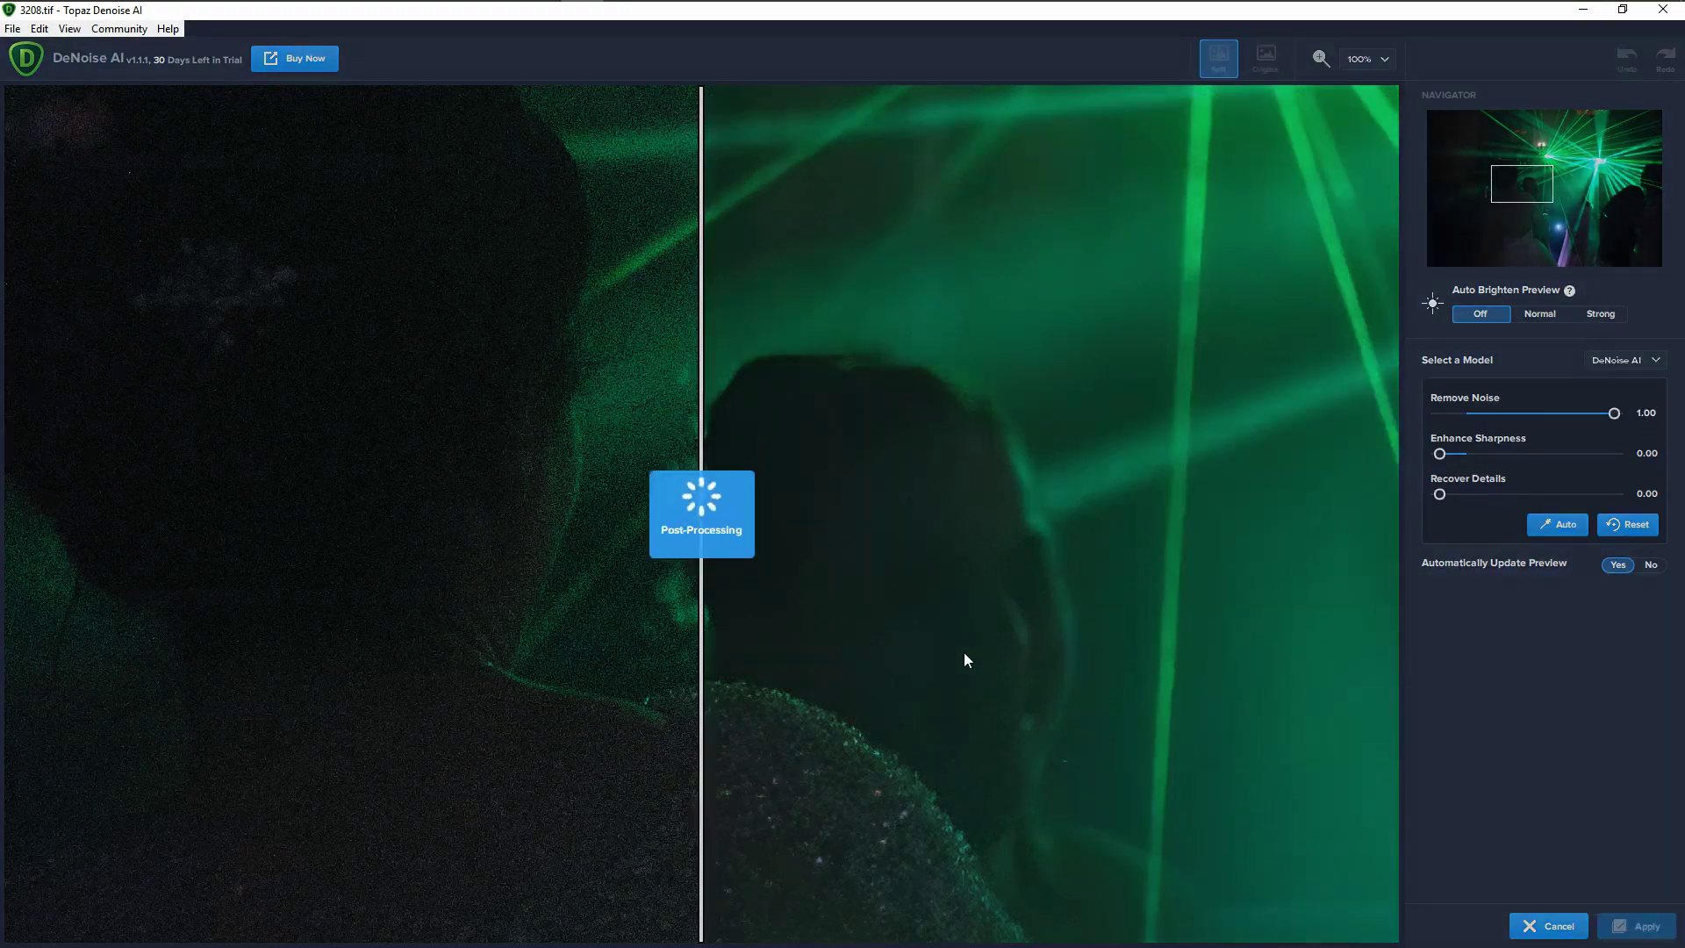
drag(717, 619, 660, 614)
Set Remove Noise to 0.10, Enhance Sharpness to 0.05 and Recover Details to 0.10
drag(1614, 414, 1472, 415)
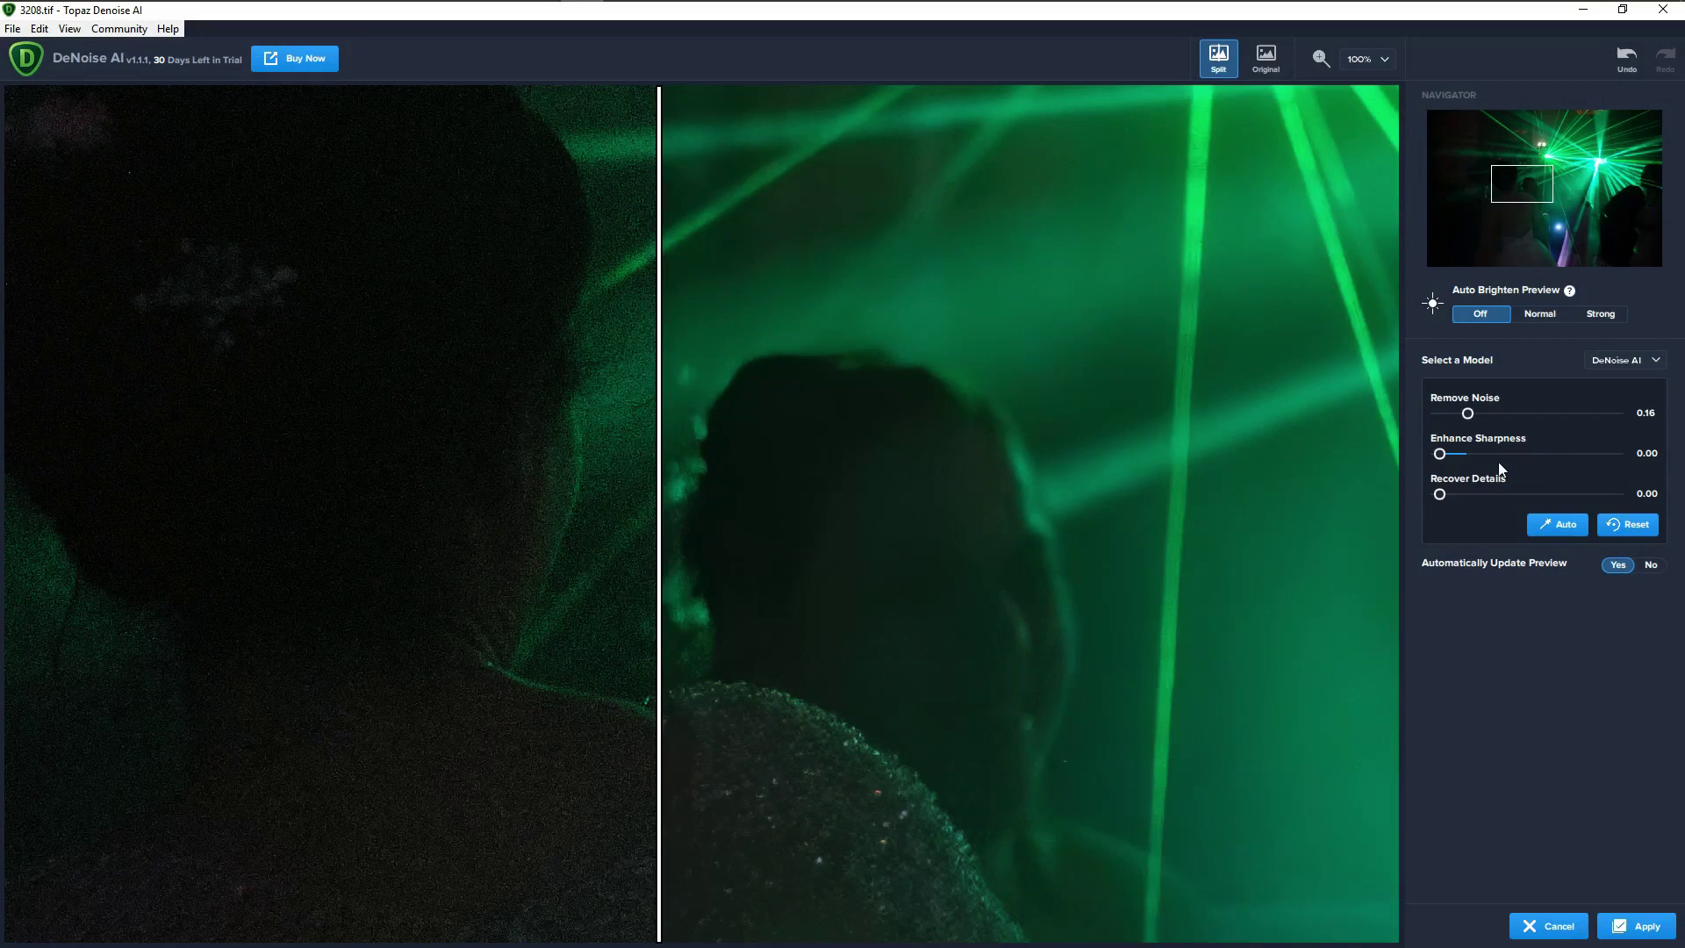
drag(657, 453, 486, 455)
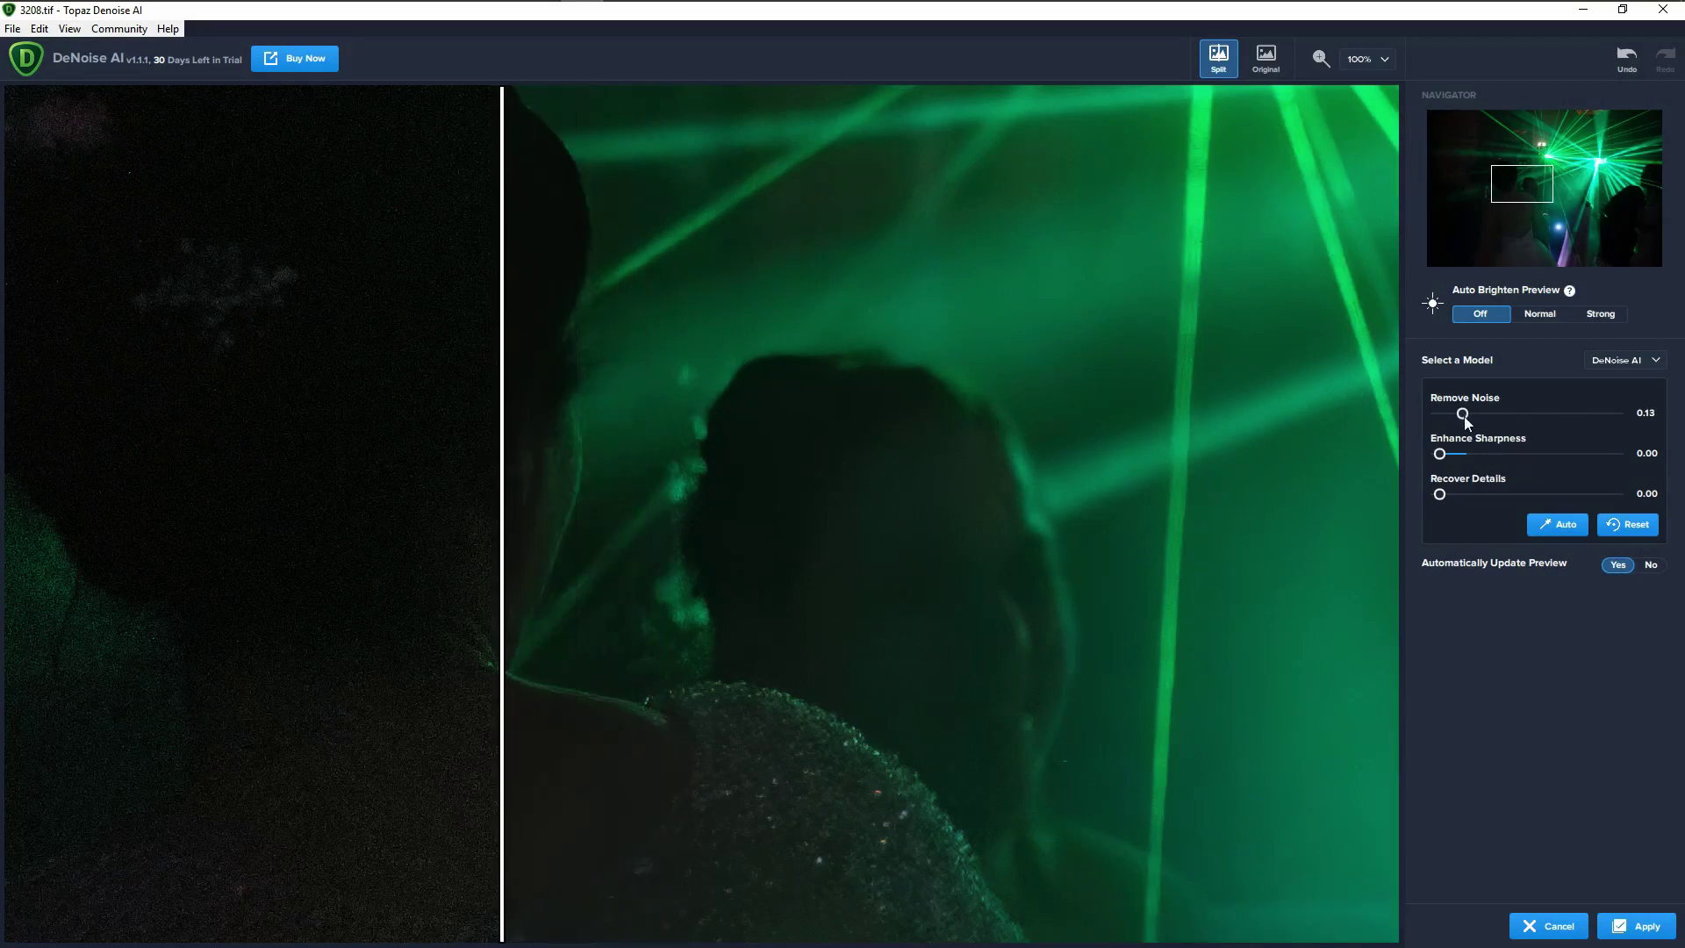
drag(1463, 416, 1457, 416)
drag(1457, 418, 1456, 417)
drag(1440, 454, 1447, 454)
drag(1448, 495, 1456, 495)
drag(1456, 415, 1457, 414)
Sweep the split divider across the heads and sequined shoulder to compare before and after, and apply the noise reduction
drag(522, 463, 1297, 457)
drag(474, 525, 1199, 495)
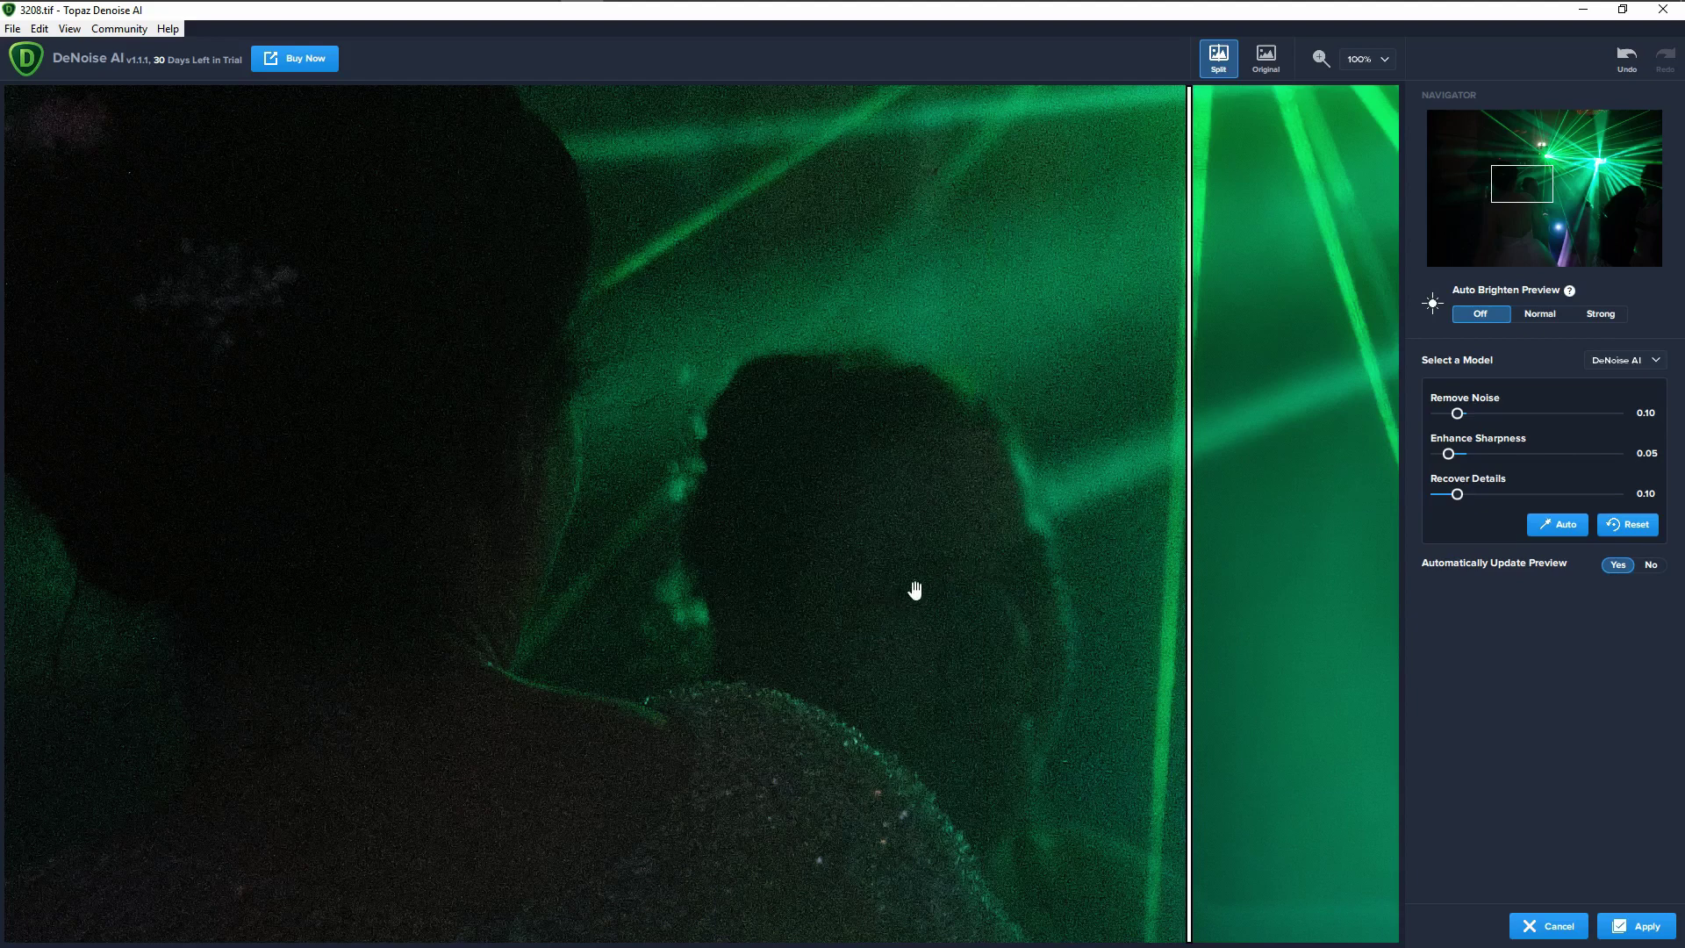
drag(1188, 594, 598, 606)
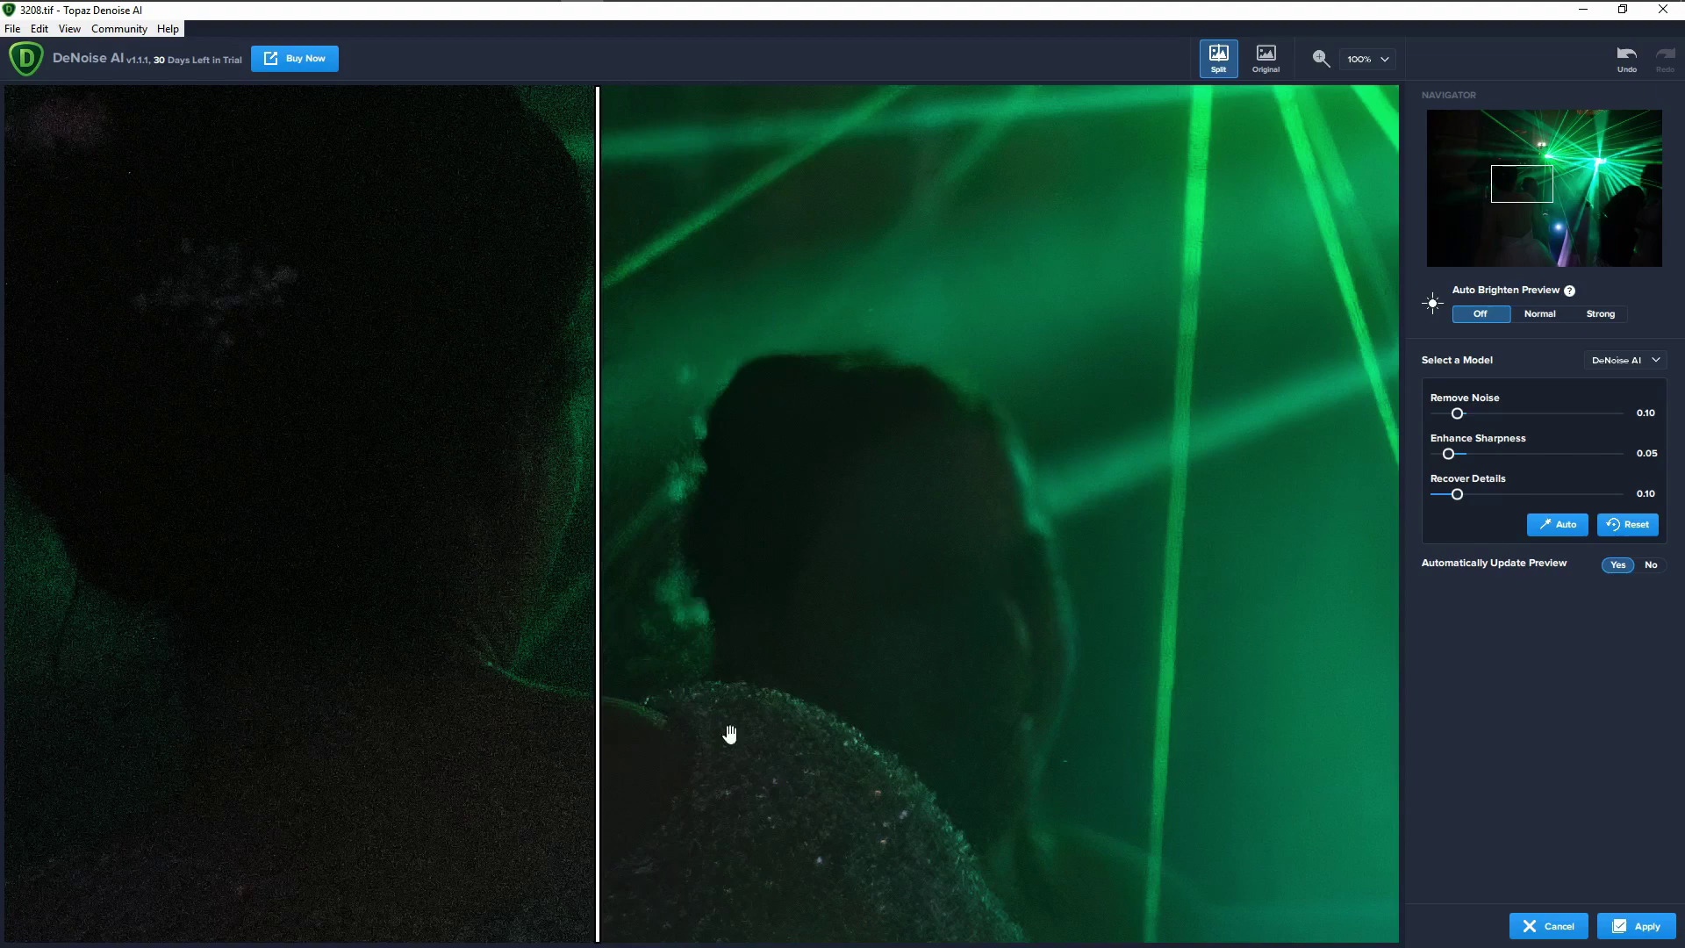
drag(603, 755, 1132, 750)
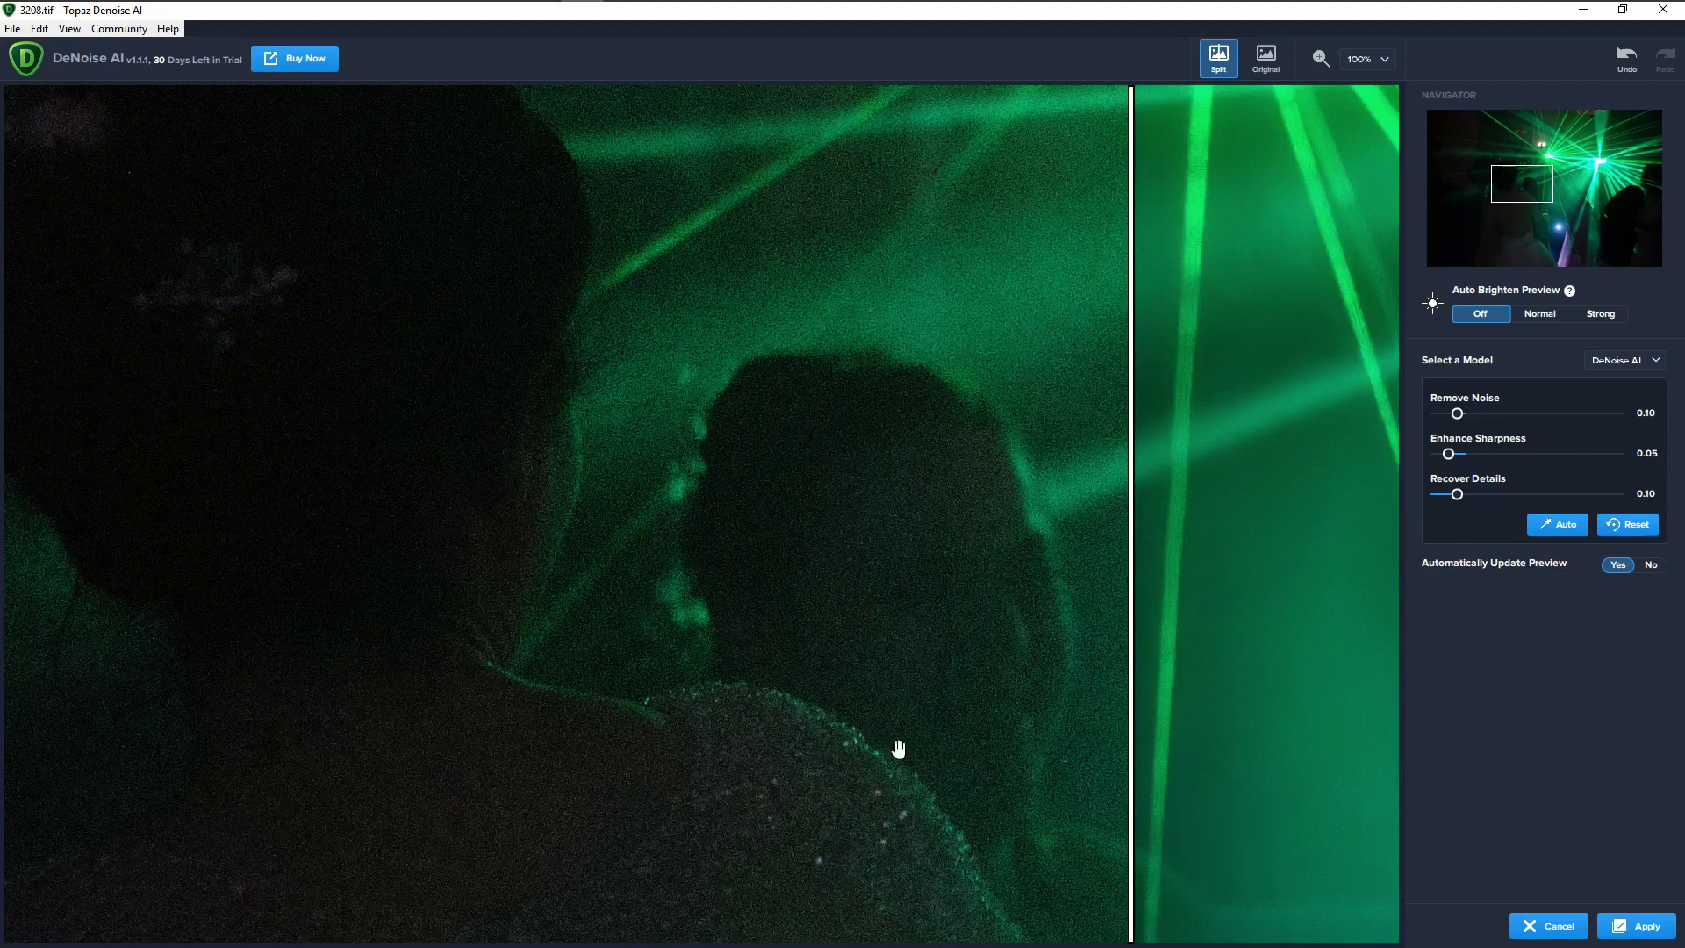
drag(1135, 657, 610, 712)
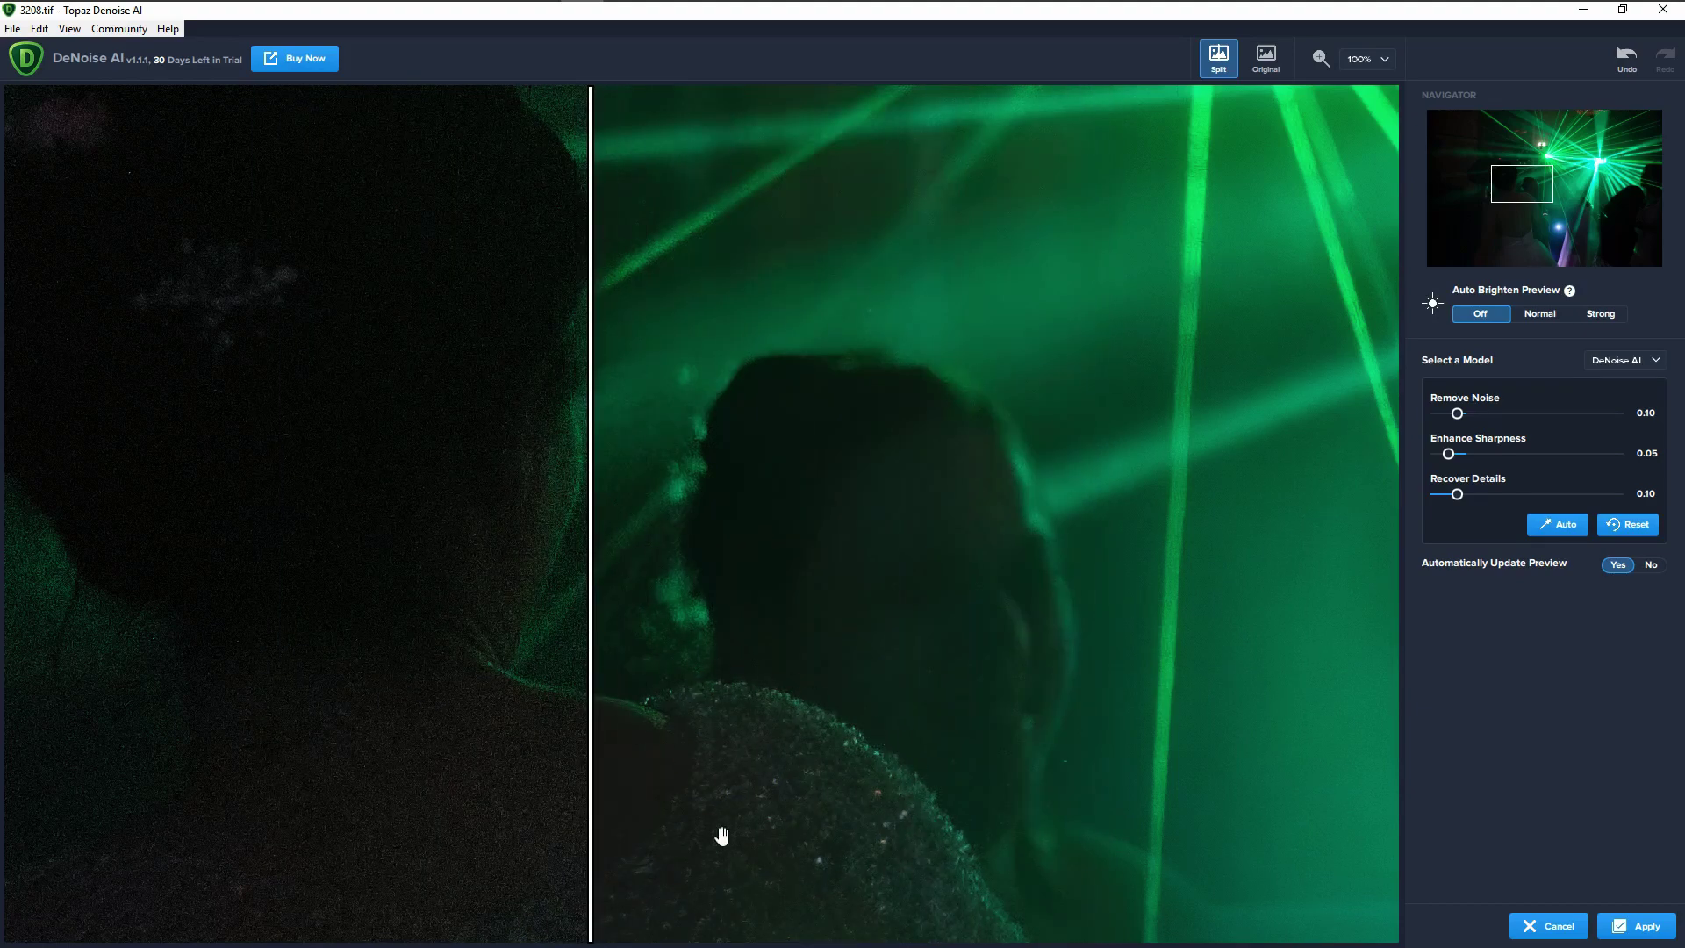
drag(594, 708, 917, 646)
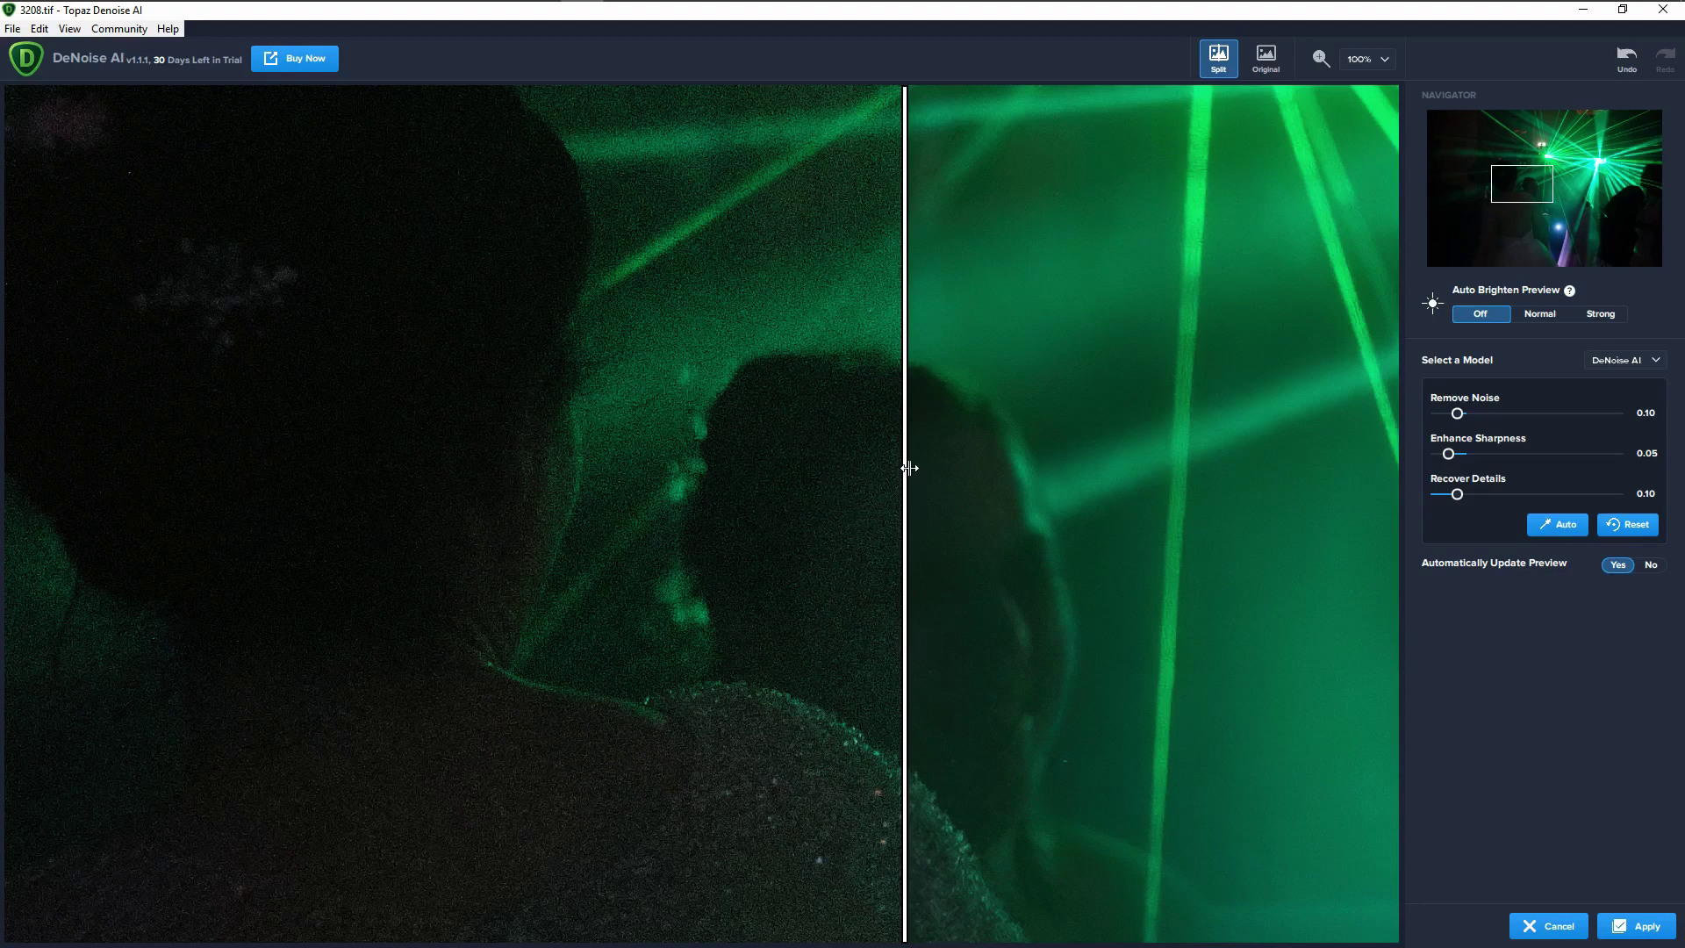
drag(909, 468, 932, 531)
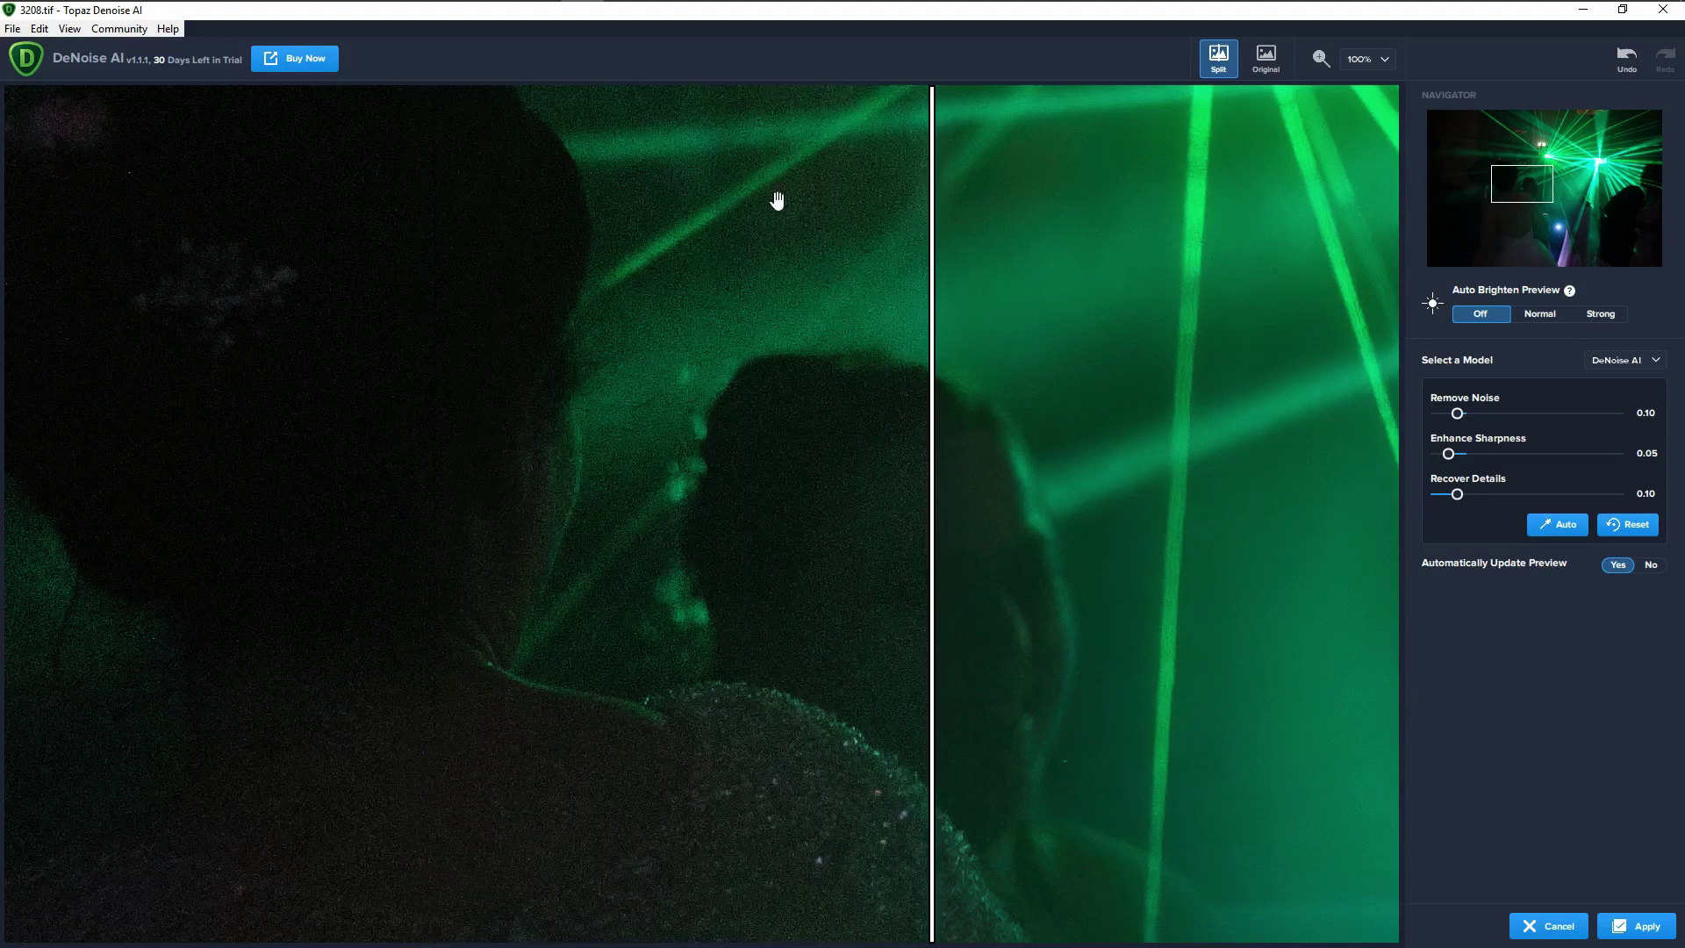
click(1654, 932)
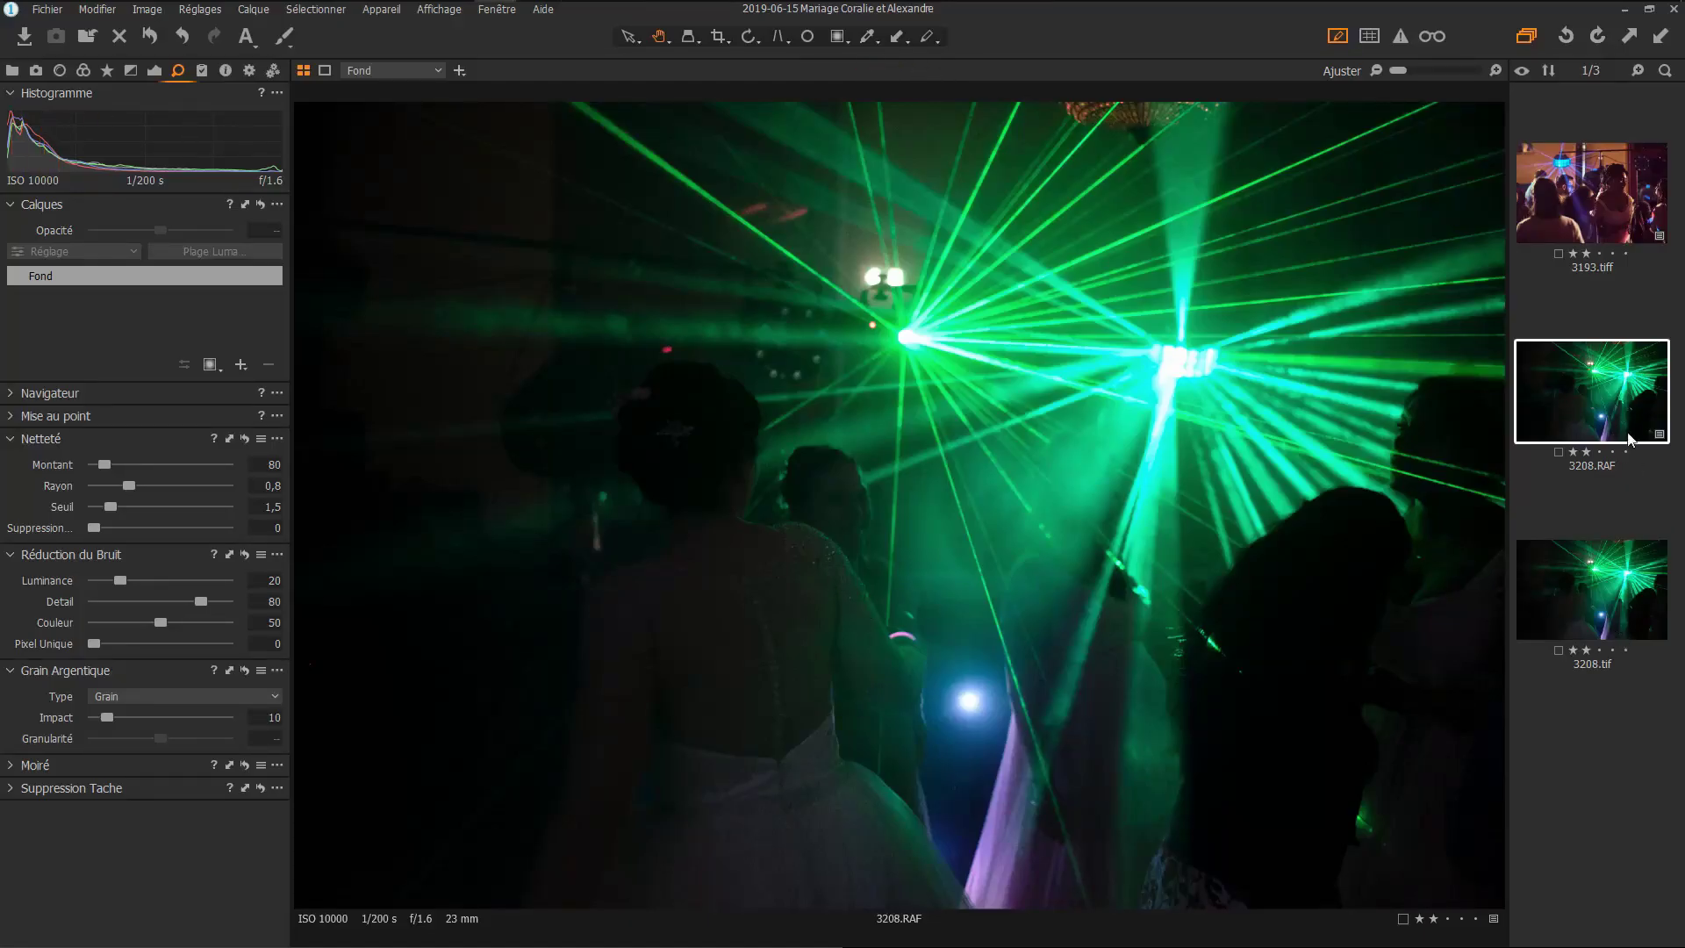
In Capture One, alternate between 3208.RAF and the denoised 3208.tif, and show both images together for comparison
click(1623, 578)
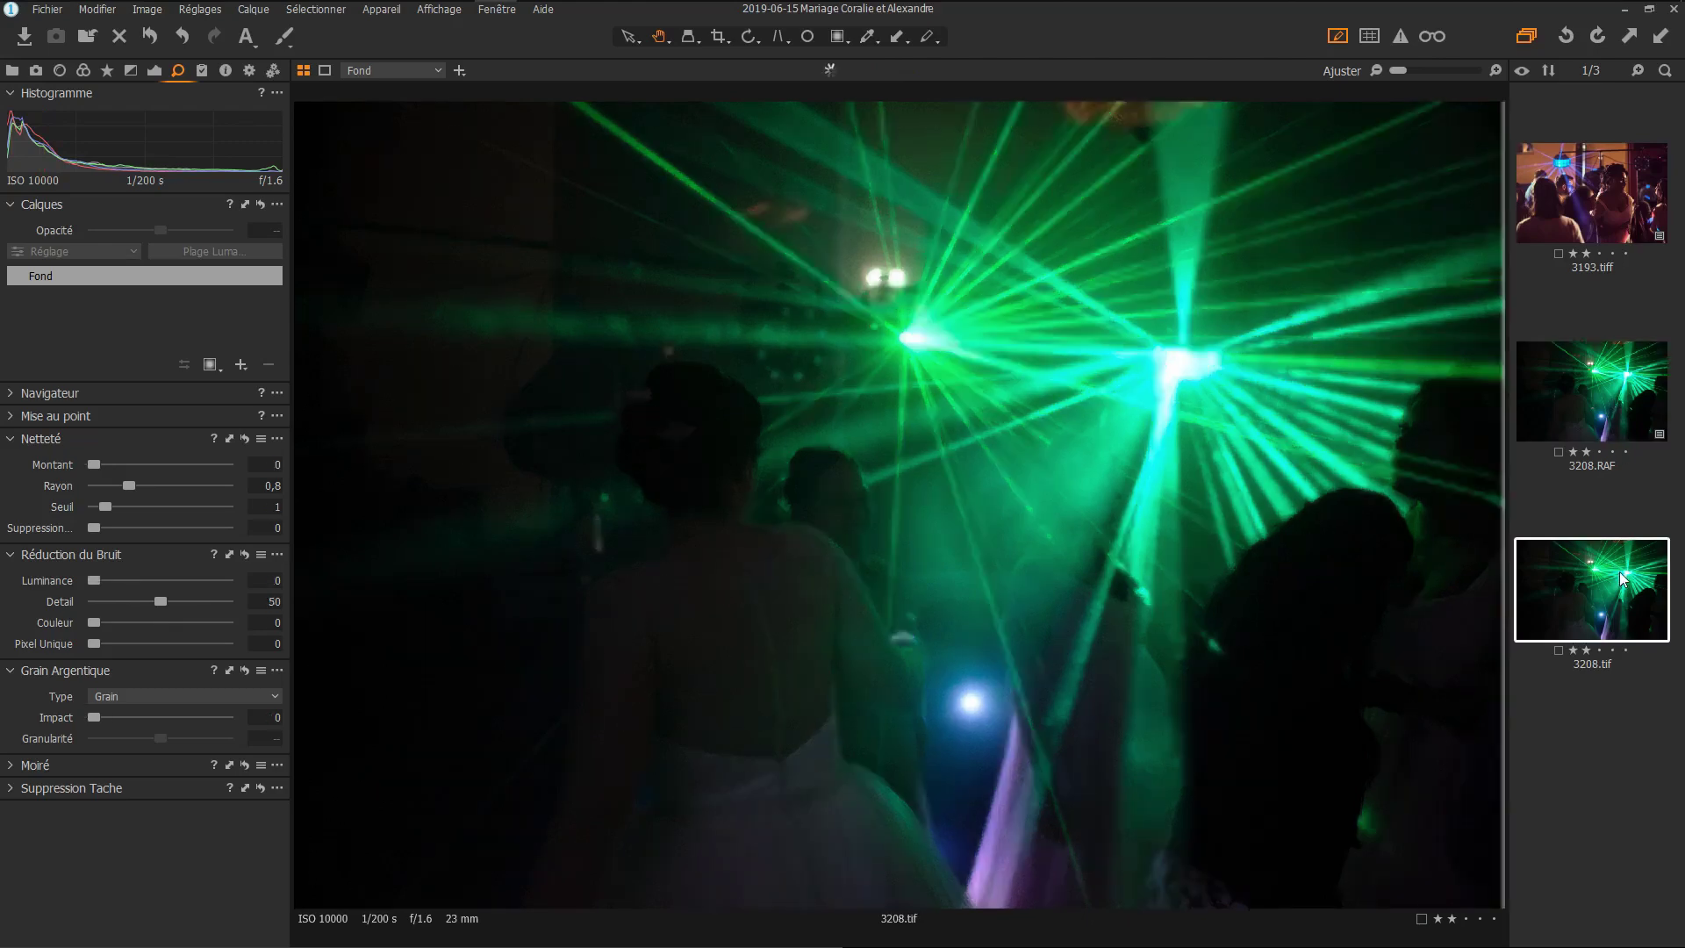
click(1619, 424)
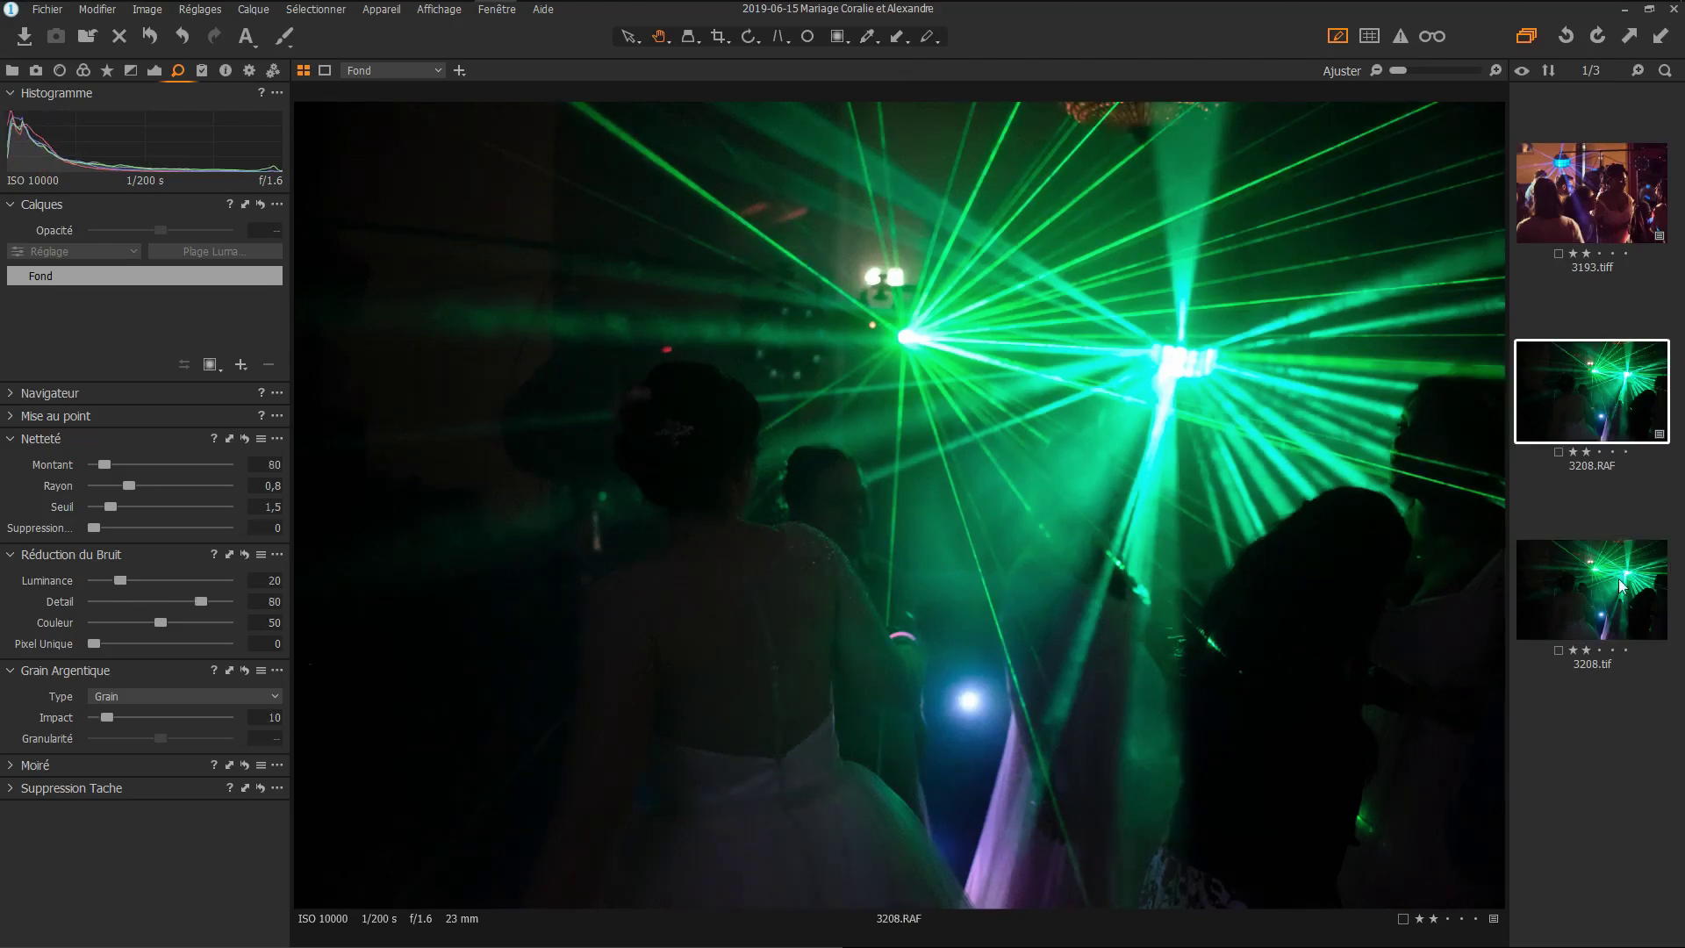
click(1620, 599)
click(1610, 427)
ctrl+click(1613, 586)
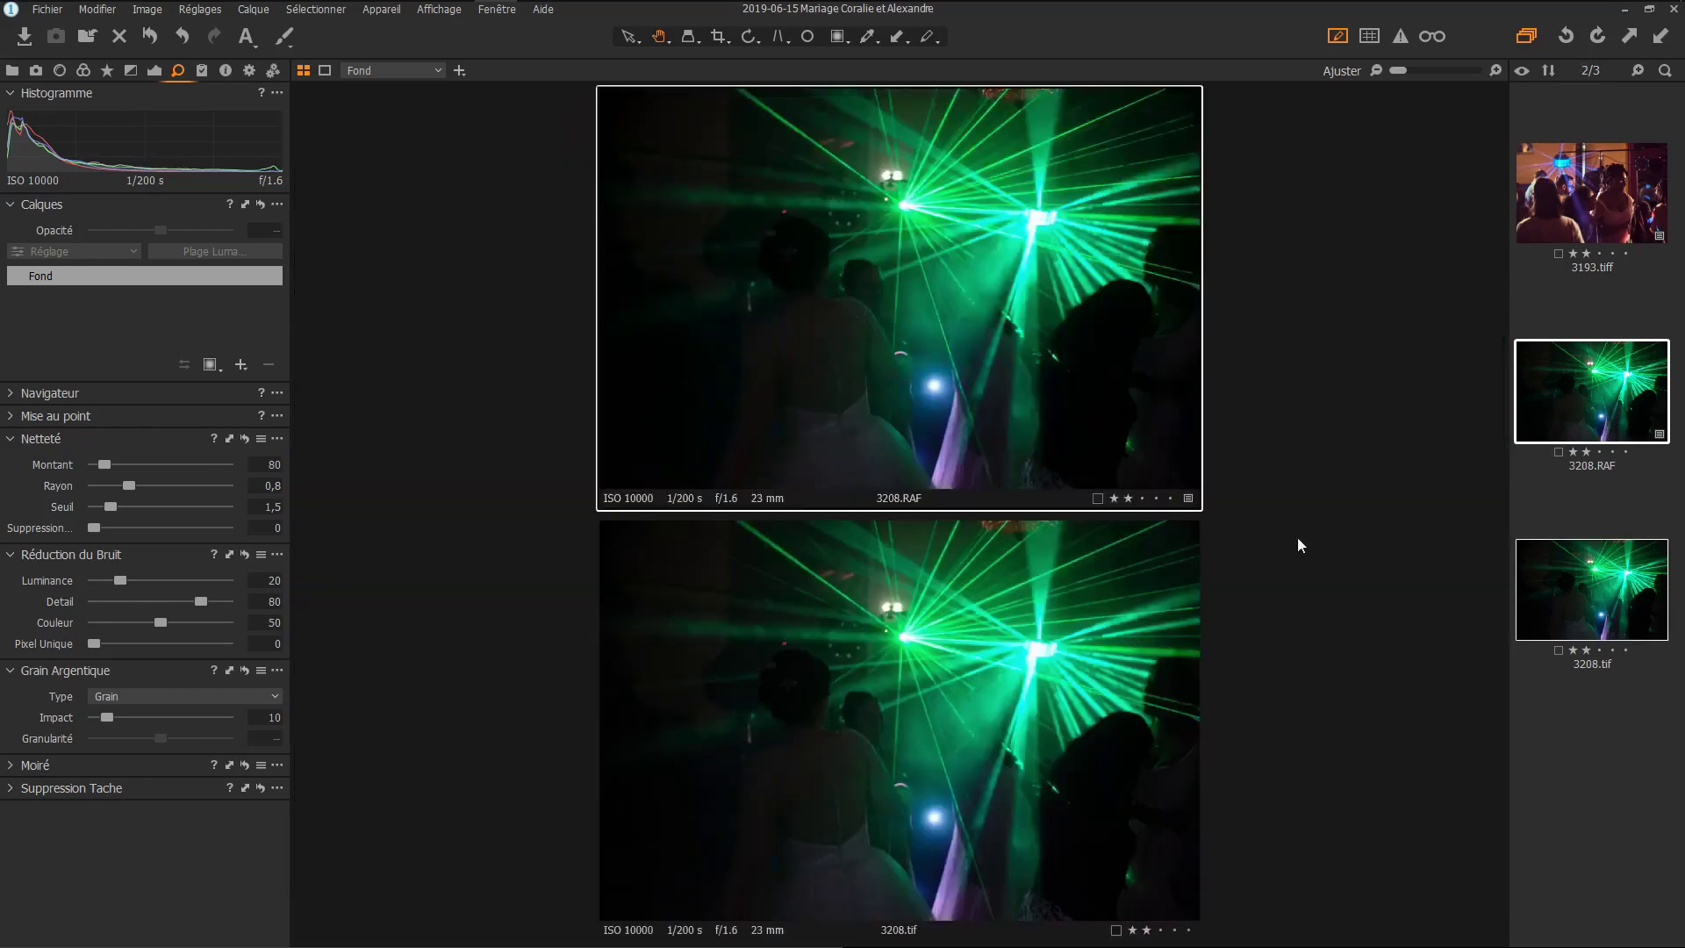
Compare the two heads and the shoulder in 3208.RAF and 3208.tif with both images magnified to 67%
scroll(811, 317, up, 3)
drag(902, 254, 930, 437)
scroll(924, 340, up, 1)
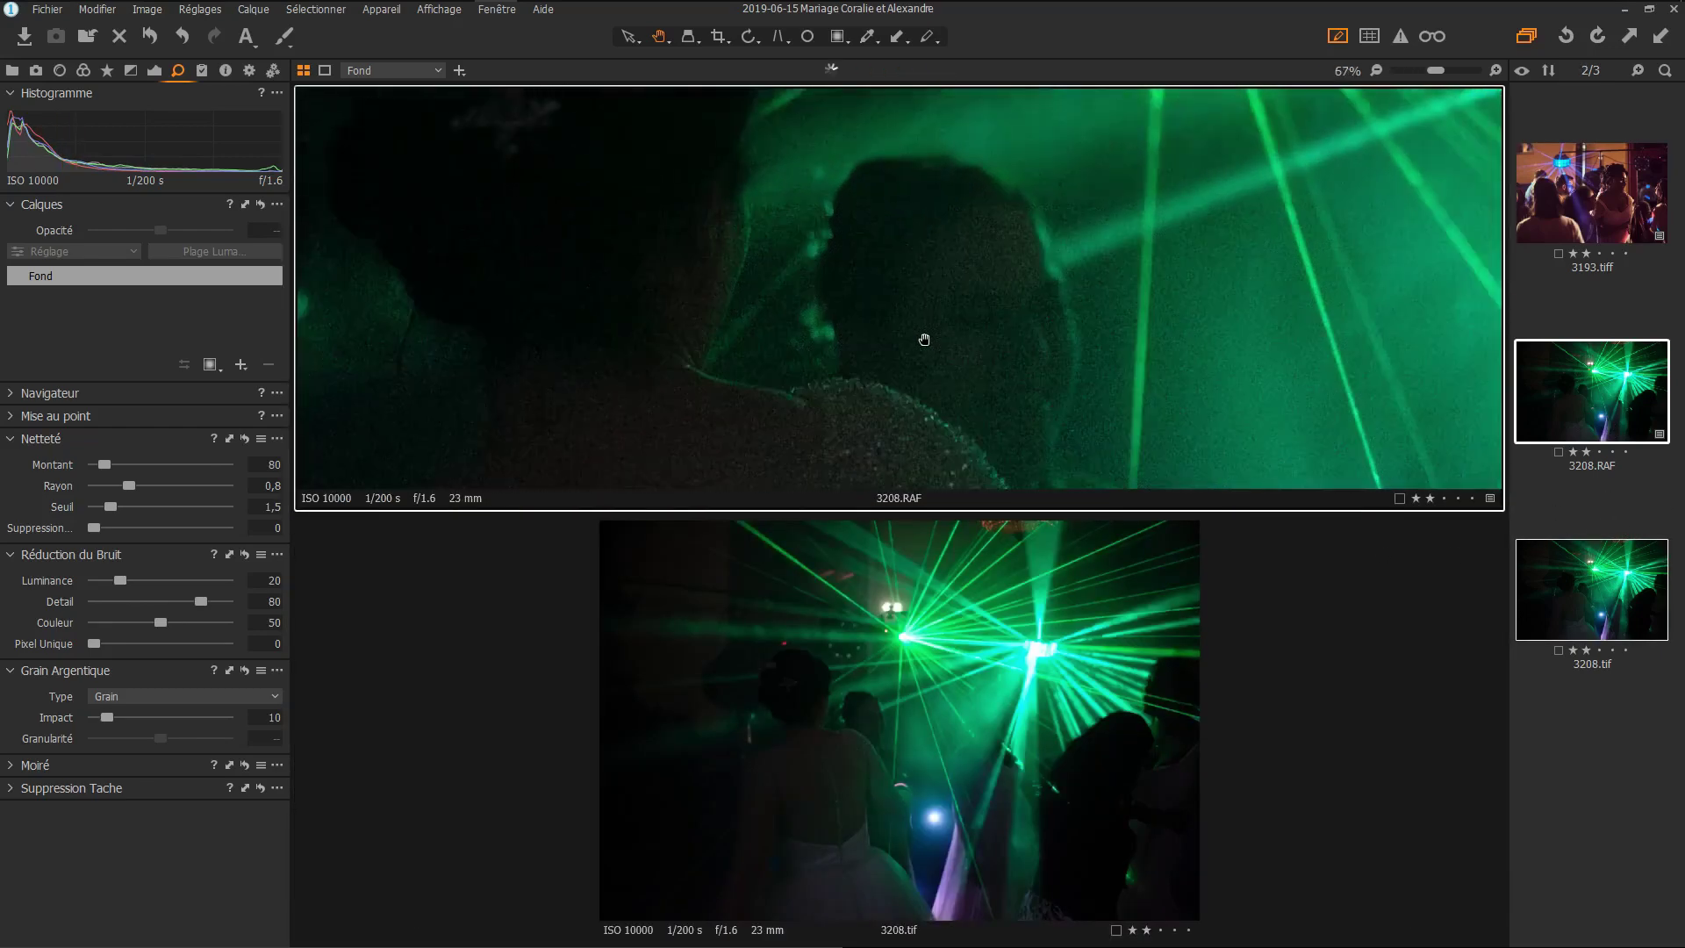
scroll(980, 705, up, 2)
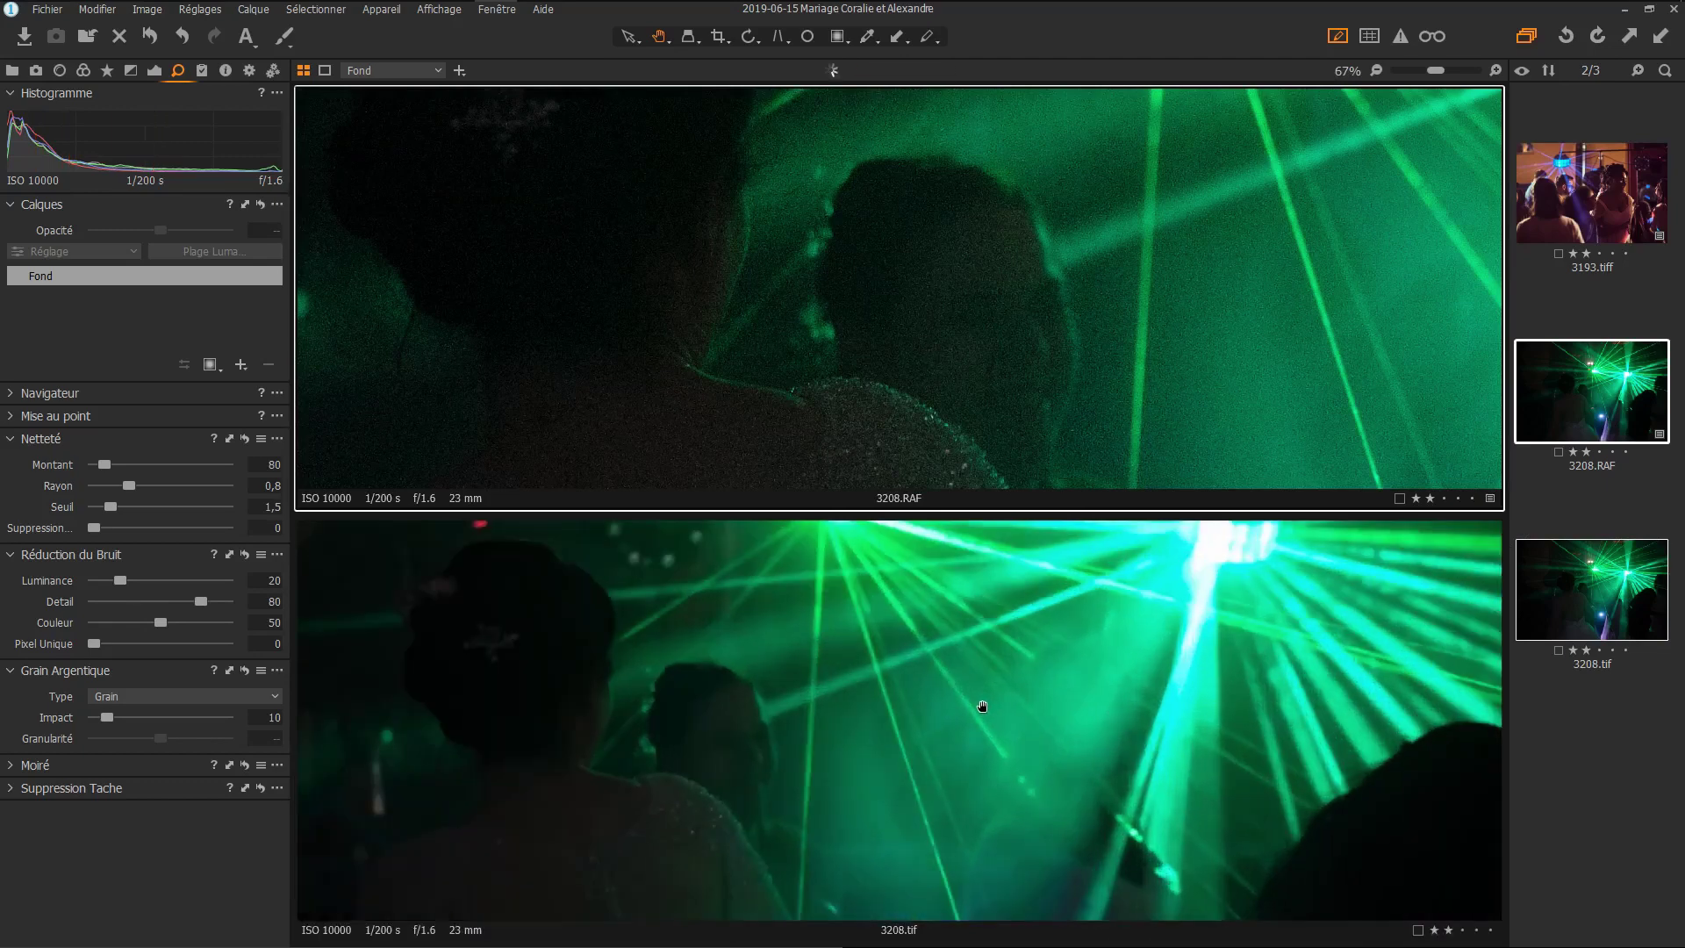
scroll(982, 706, up, 1)
drag(966, 752, 1267, 614)
drag(1127, 669, 1261, 754)
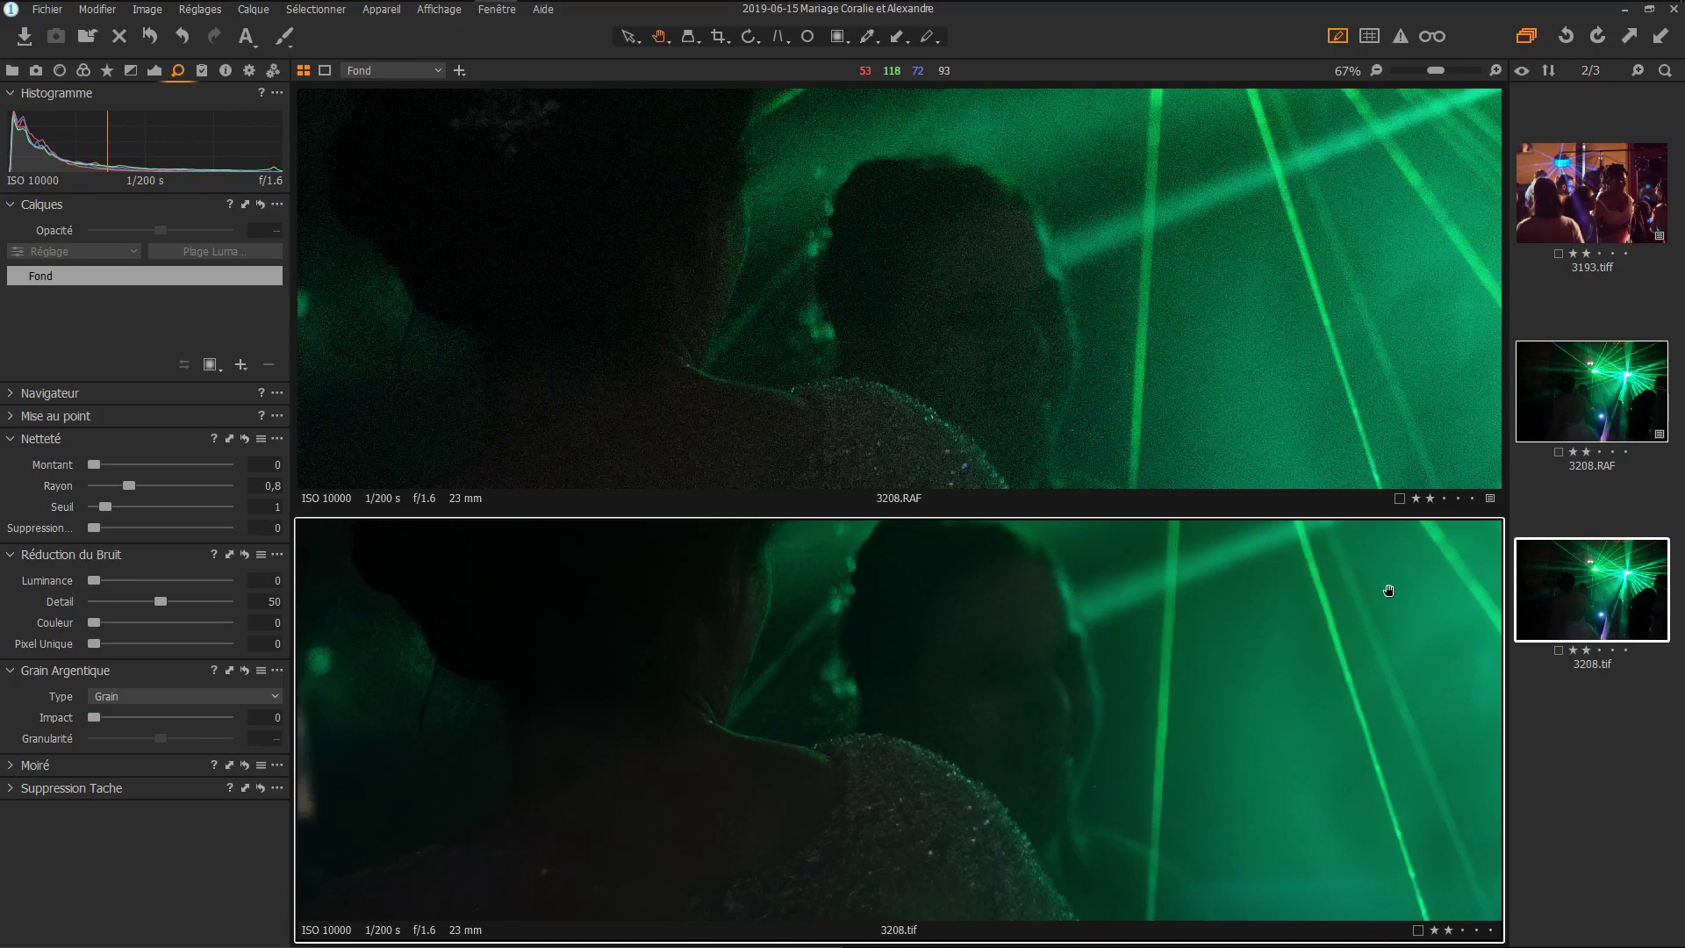
Set the noise reduction of 3208.RAF to Luminance 100 and Detail 0, and inspect the laser beams at 300%
click(1138, 331)
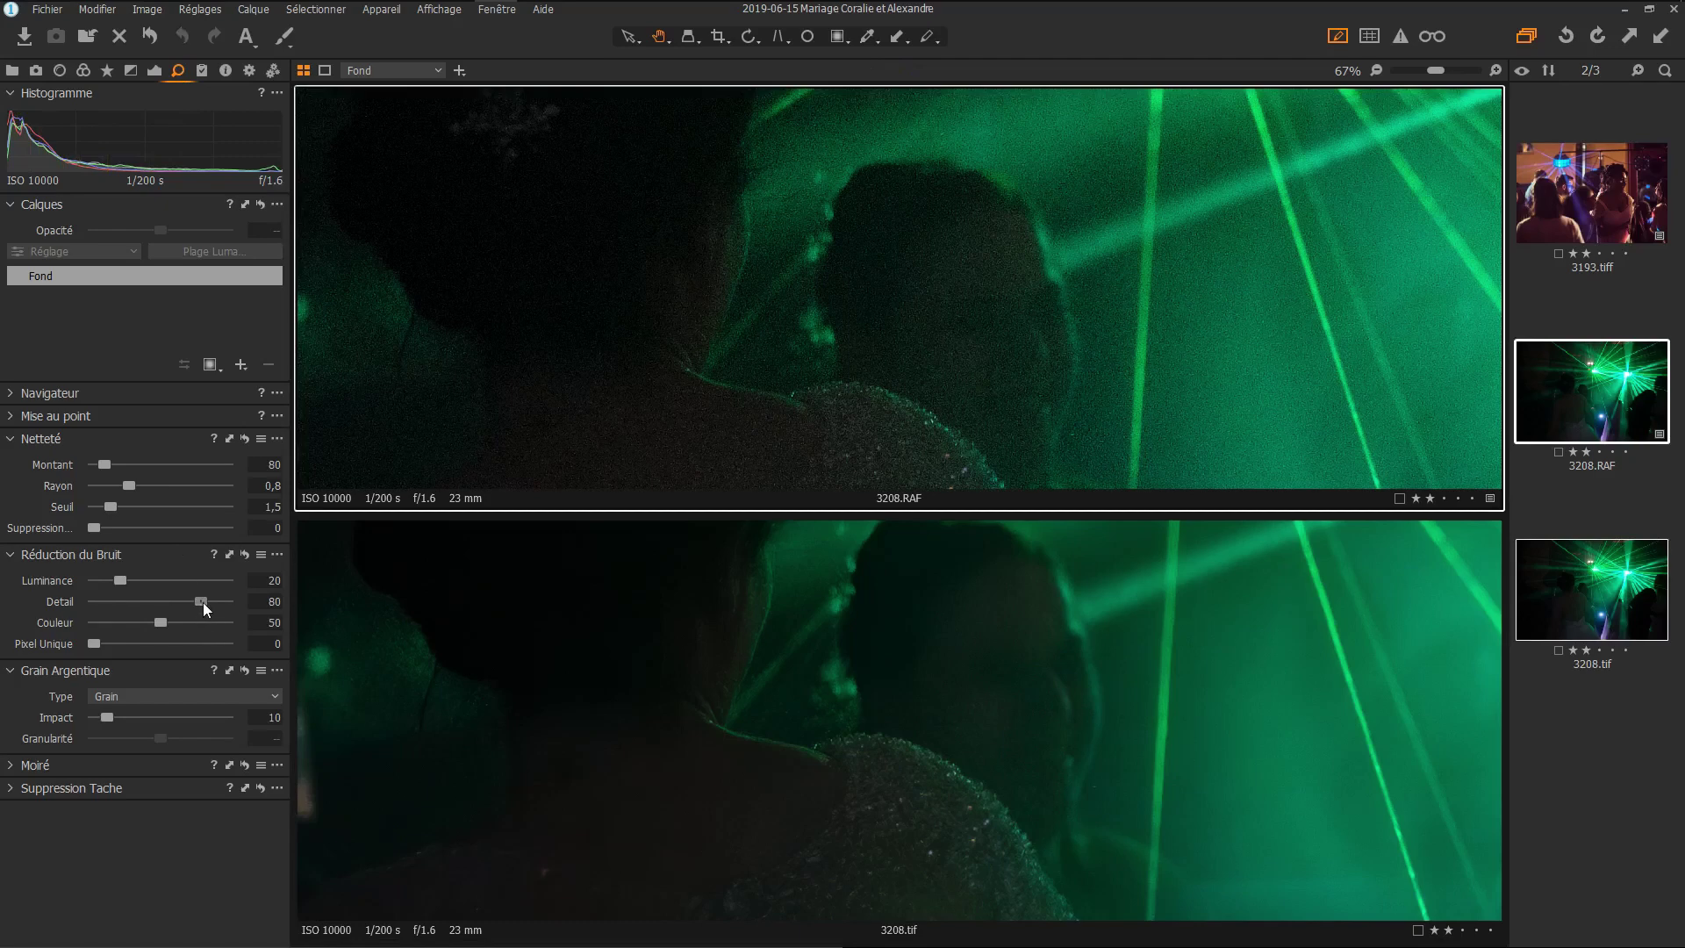
drag(202, 602, 93, 612)
scroll(1251, 249, up, 5)
scroll(1253, 248, down, 1)
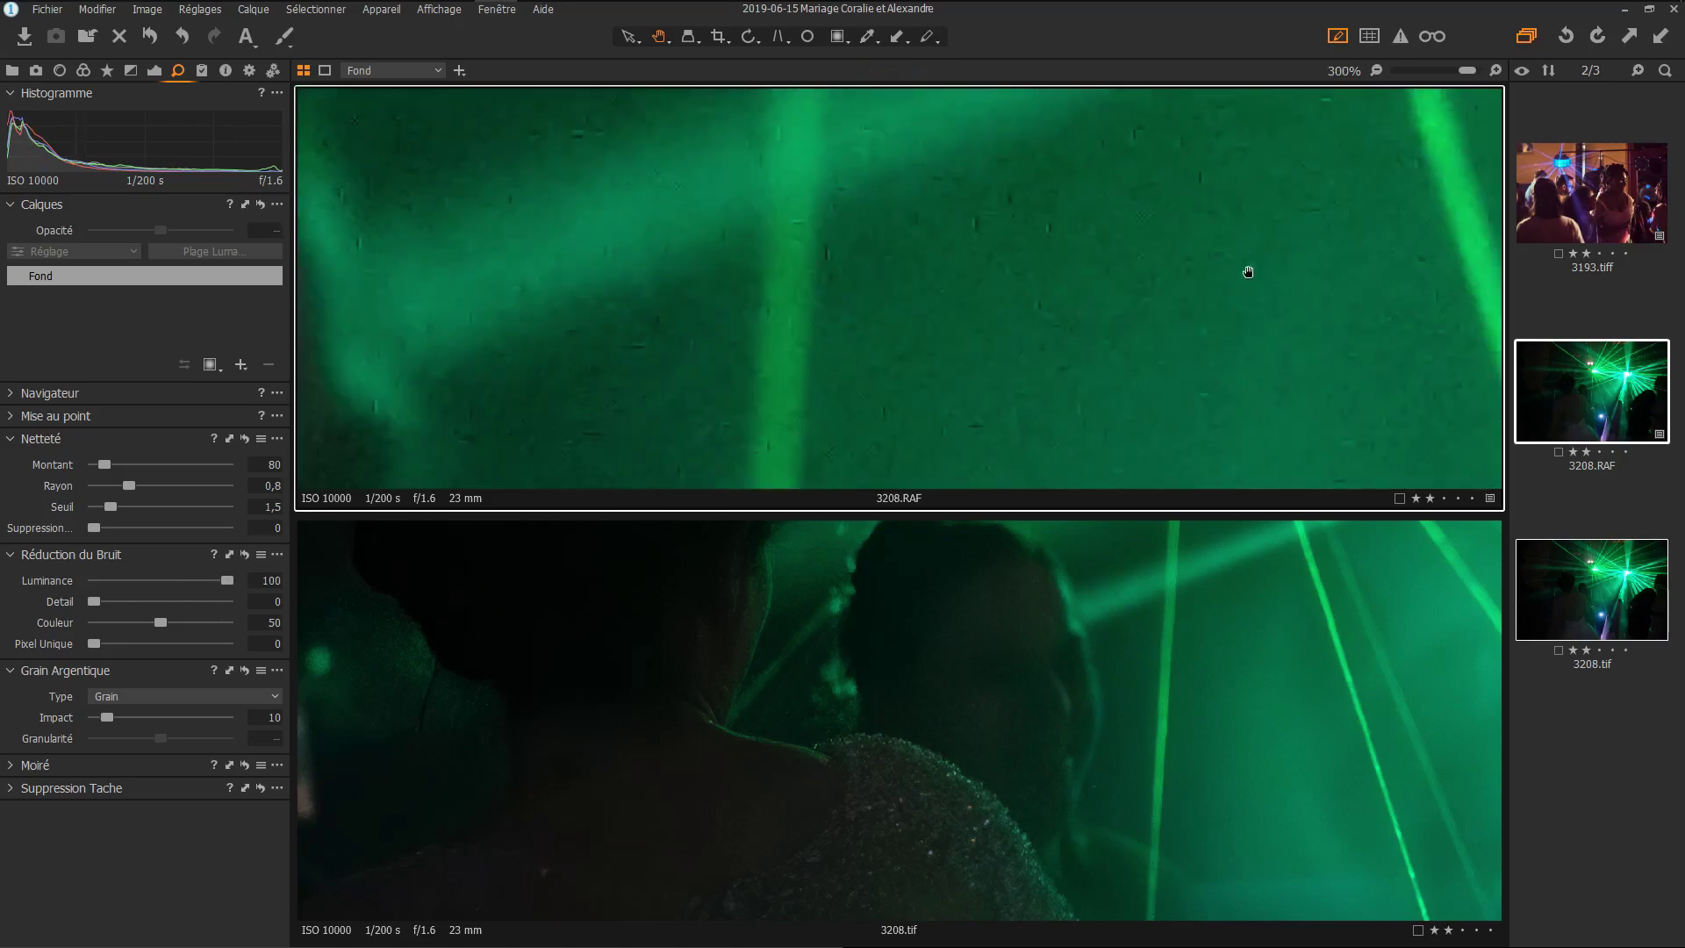
Compare the sequined shoulder of the dress in 3208.RAF and 3208.tif at 100% magnification
scroll(939, 255, down, 3)
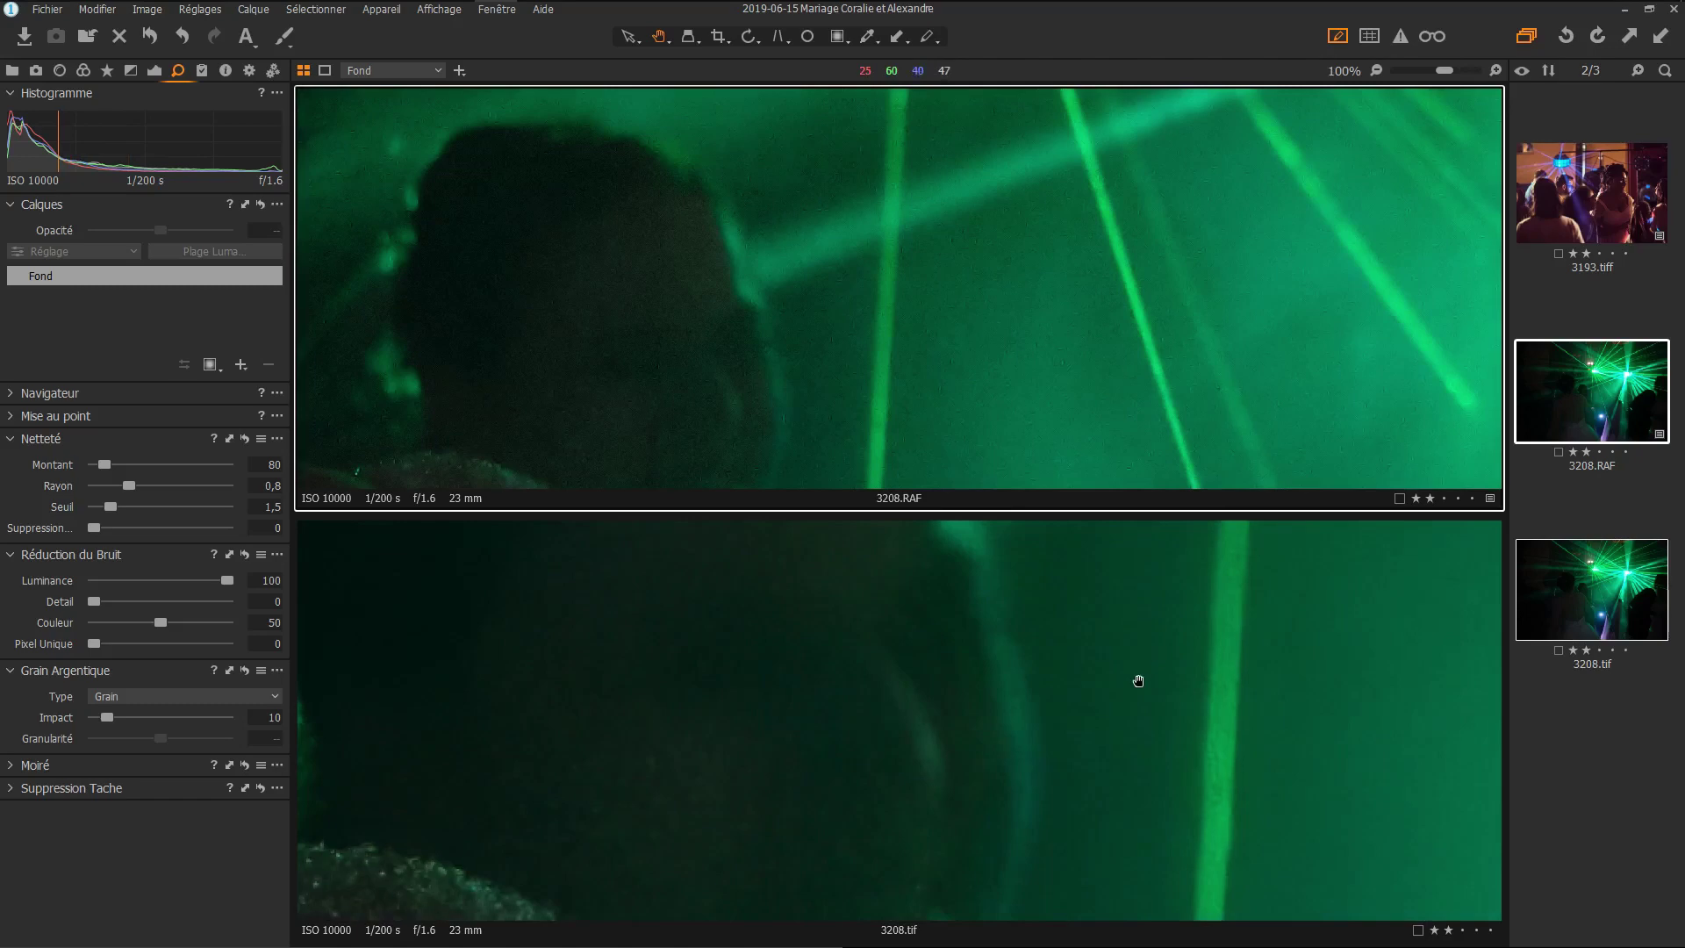
drag(957, 753, 1207, 624)
drag(1282, 711, 688, 579)
drag(983, 702, 963, 692)
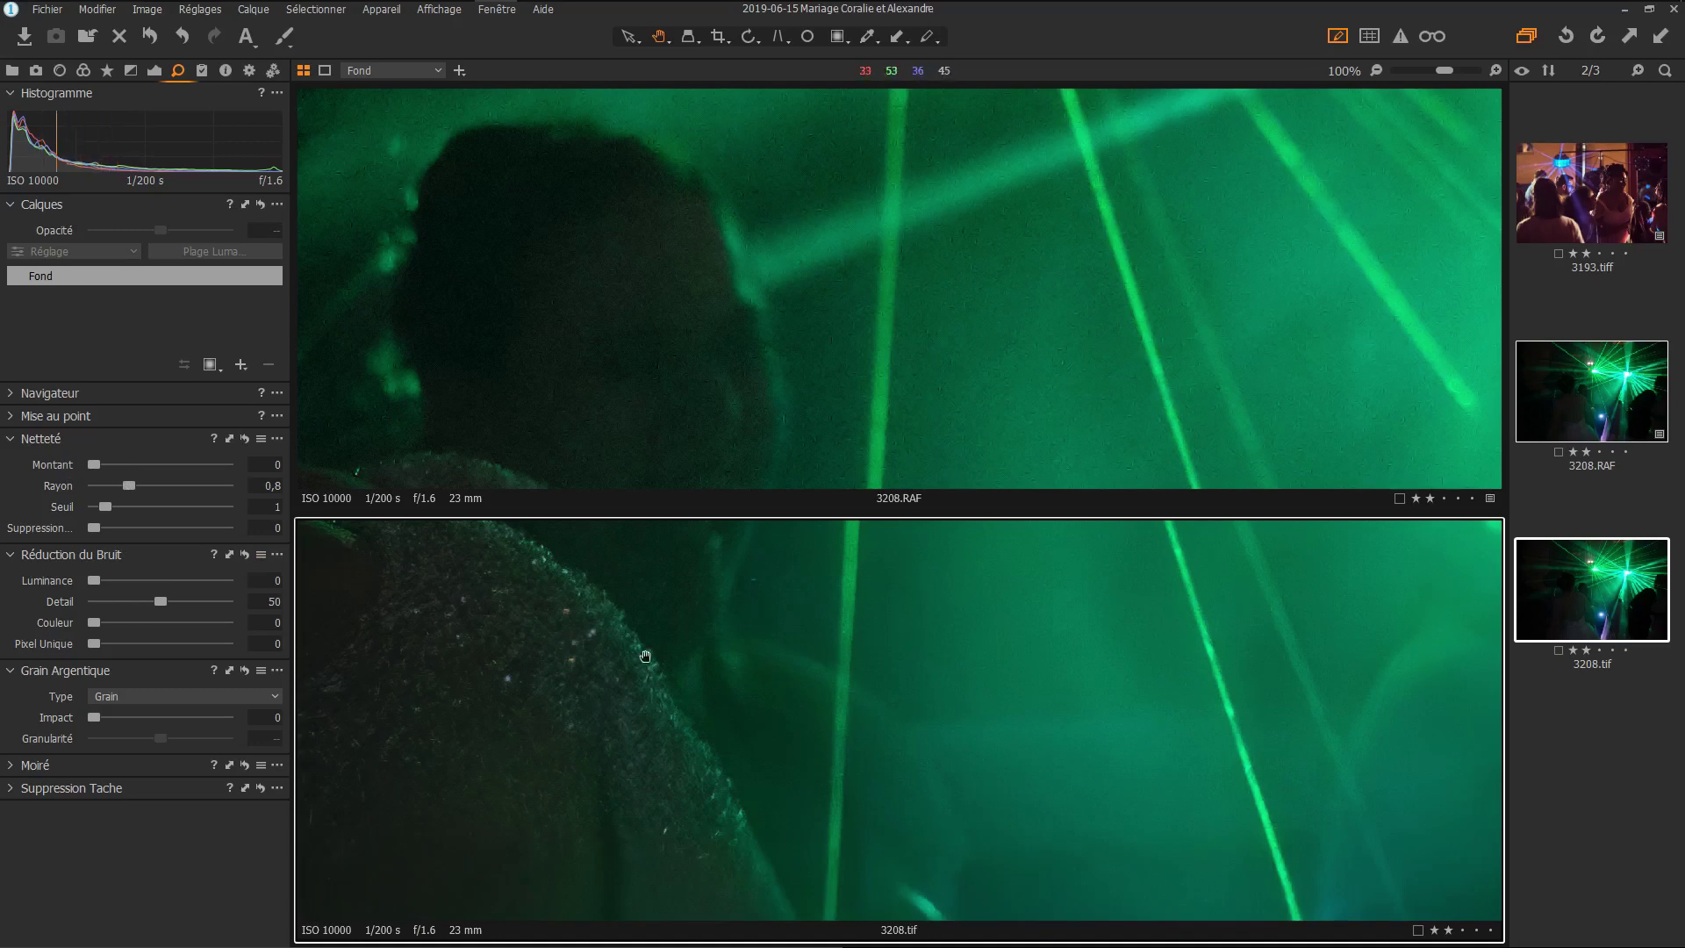
drag(646, 657, 813, 639)
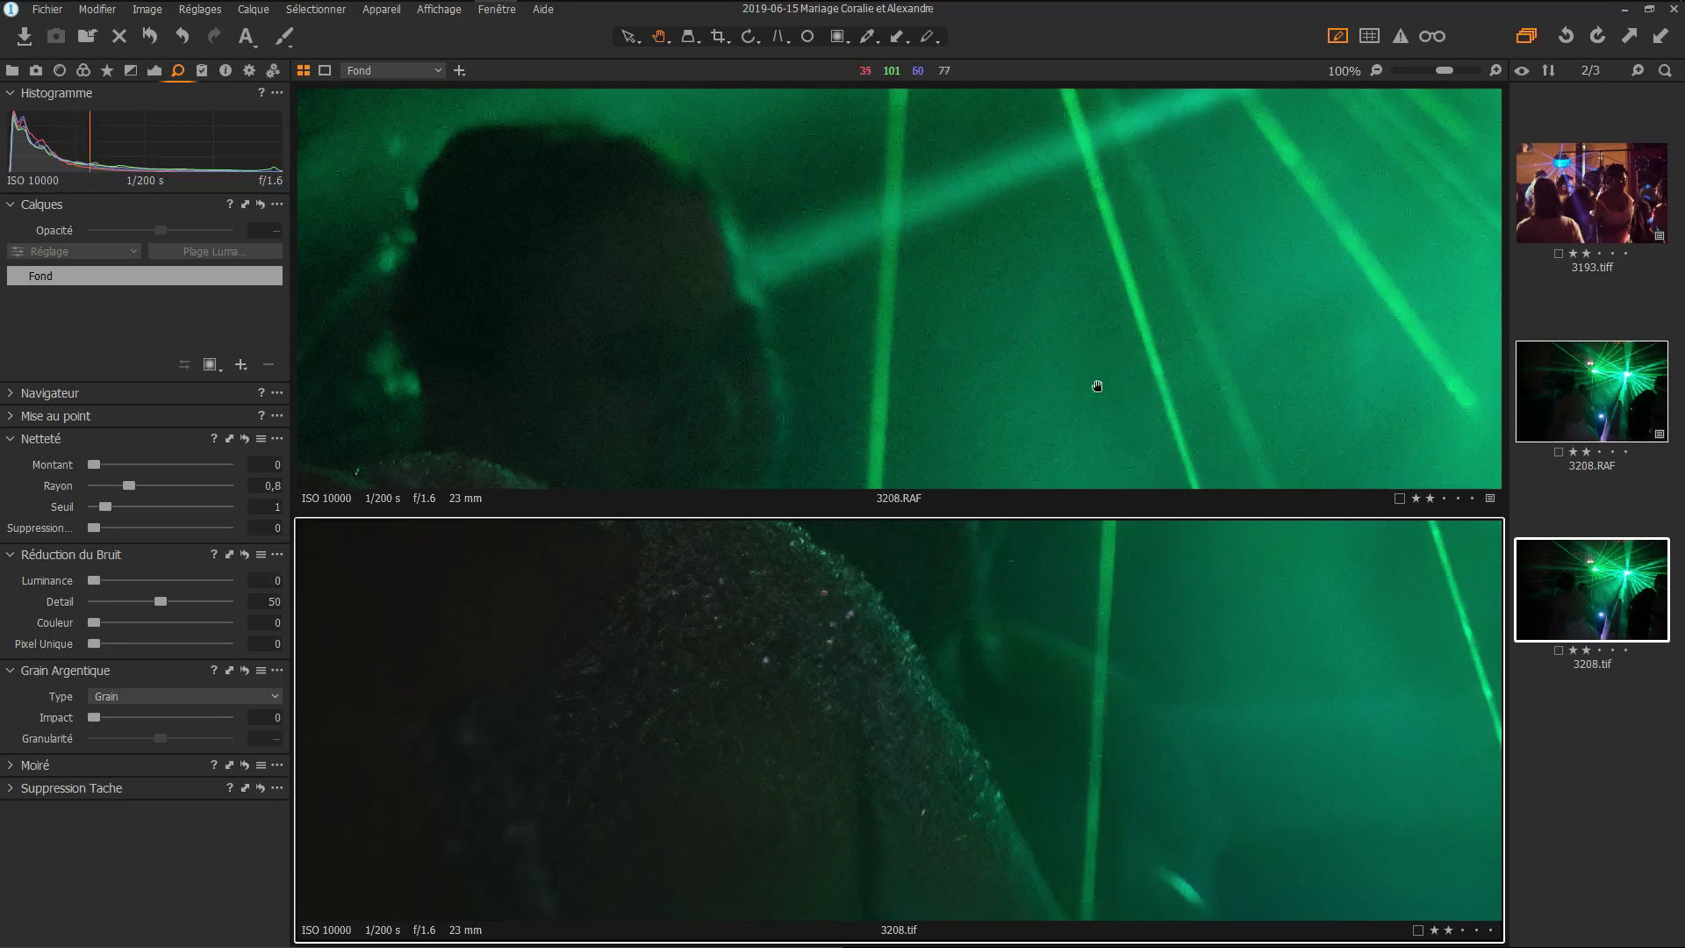
drag(640, 369, 989, 196)
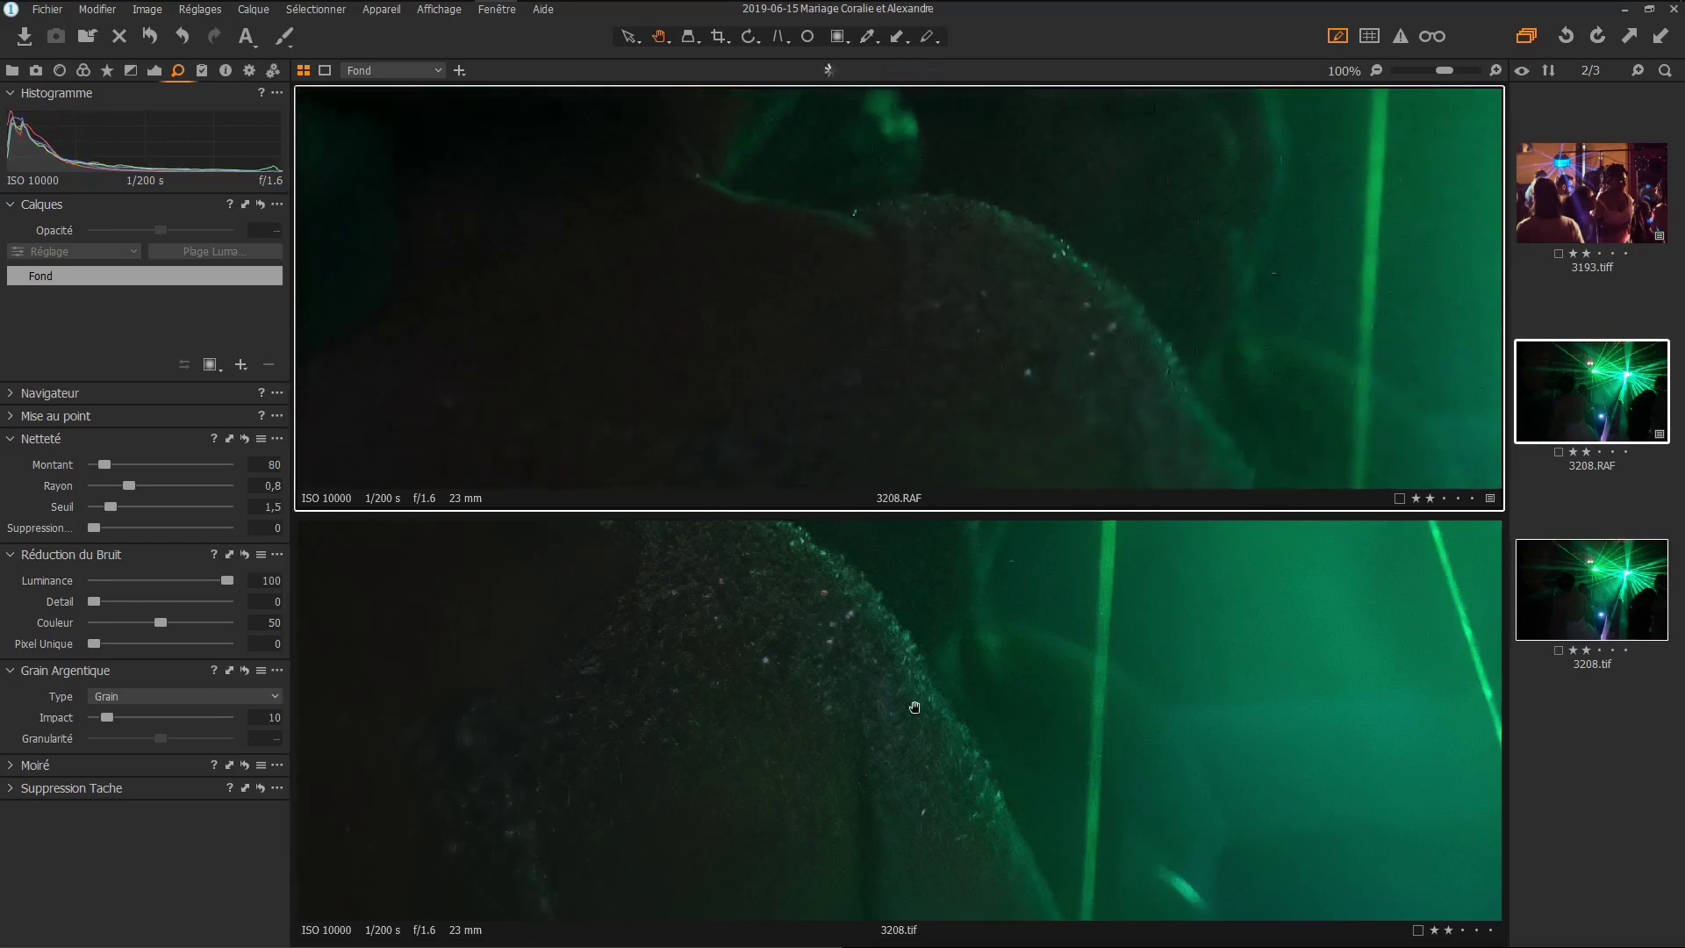
drag(914, 707, 1222, 767)
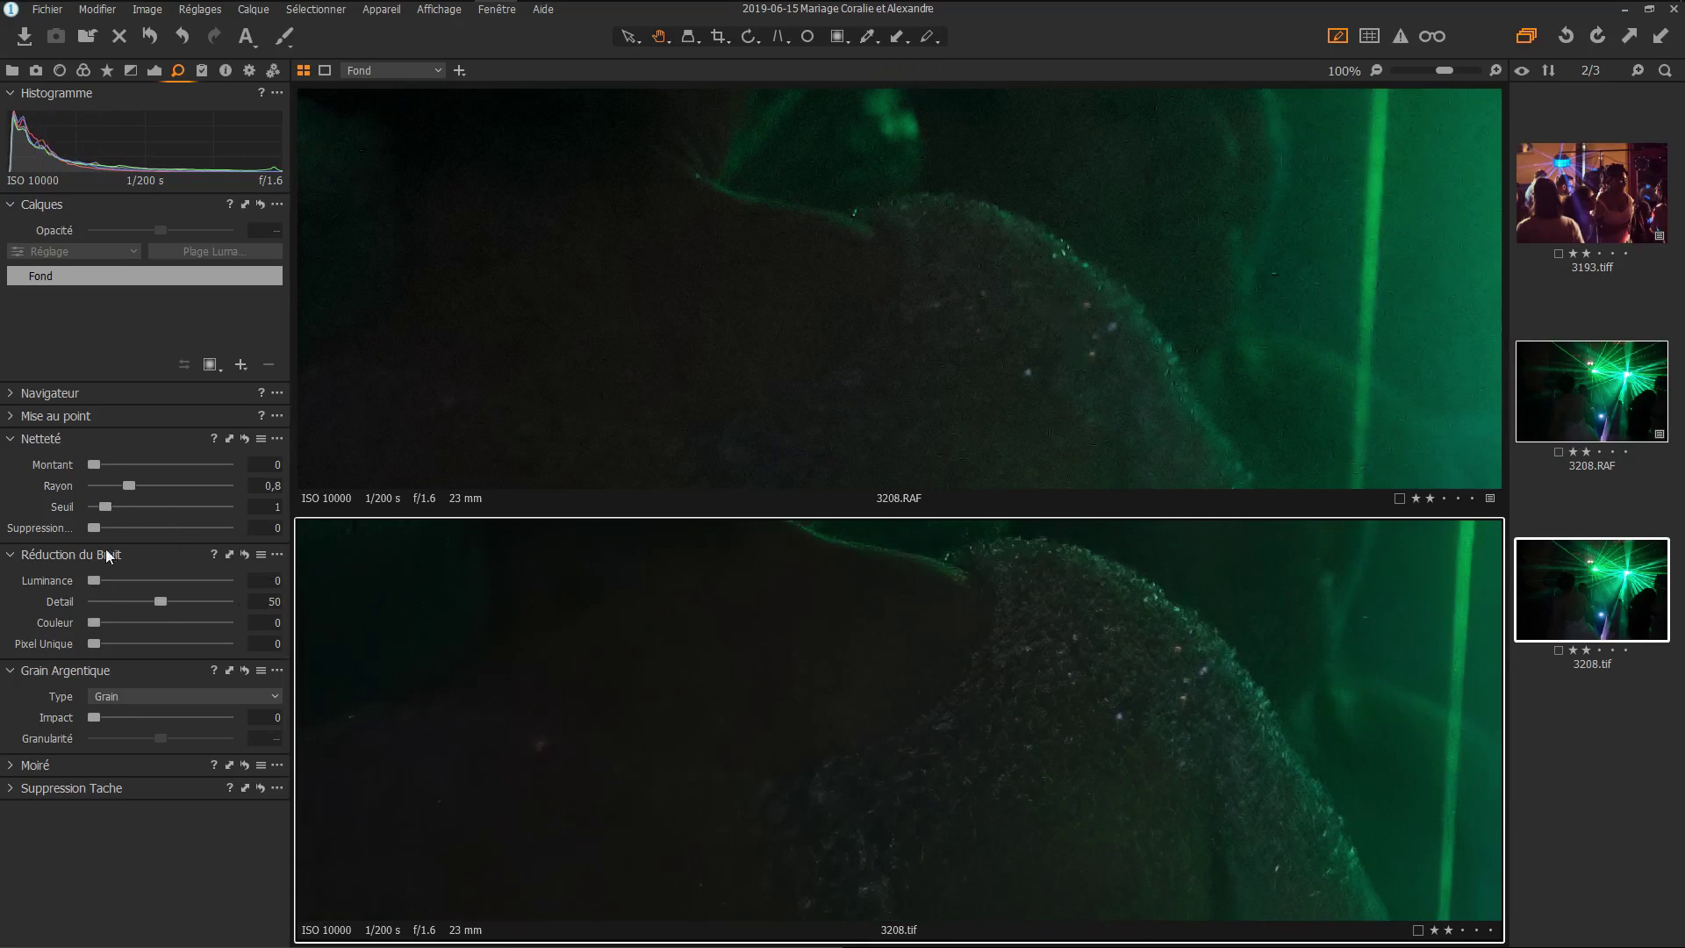
Set the noise reduction Detail of 3208.RAF to 37 and compare the overall scene in both images
drag(145, 604, 72, 604)
drag(1129, 237, 807, 425)
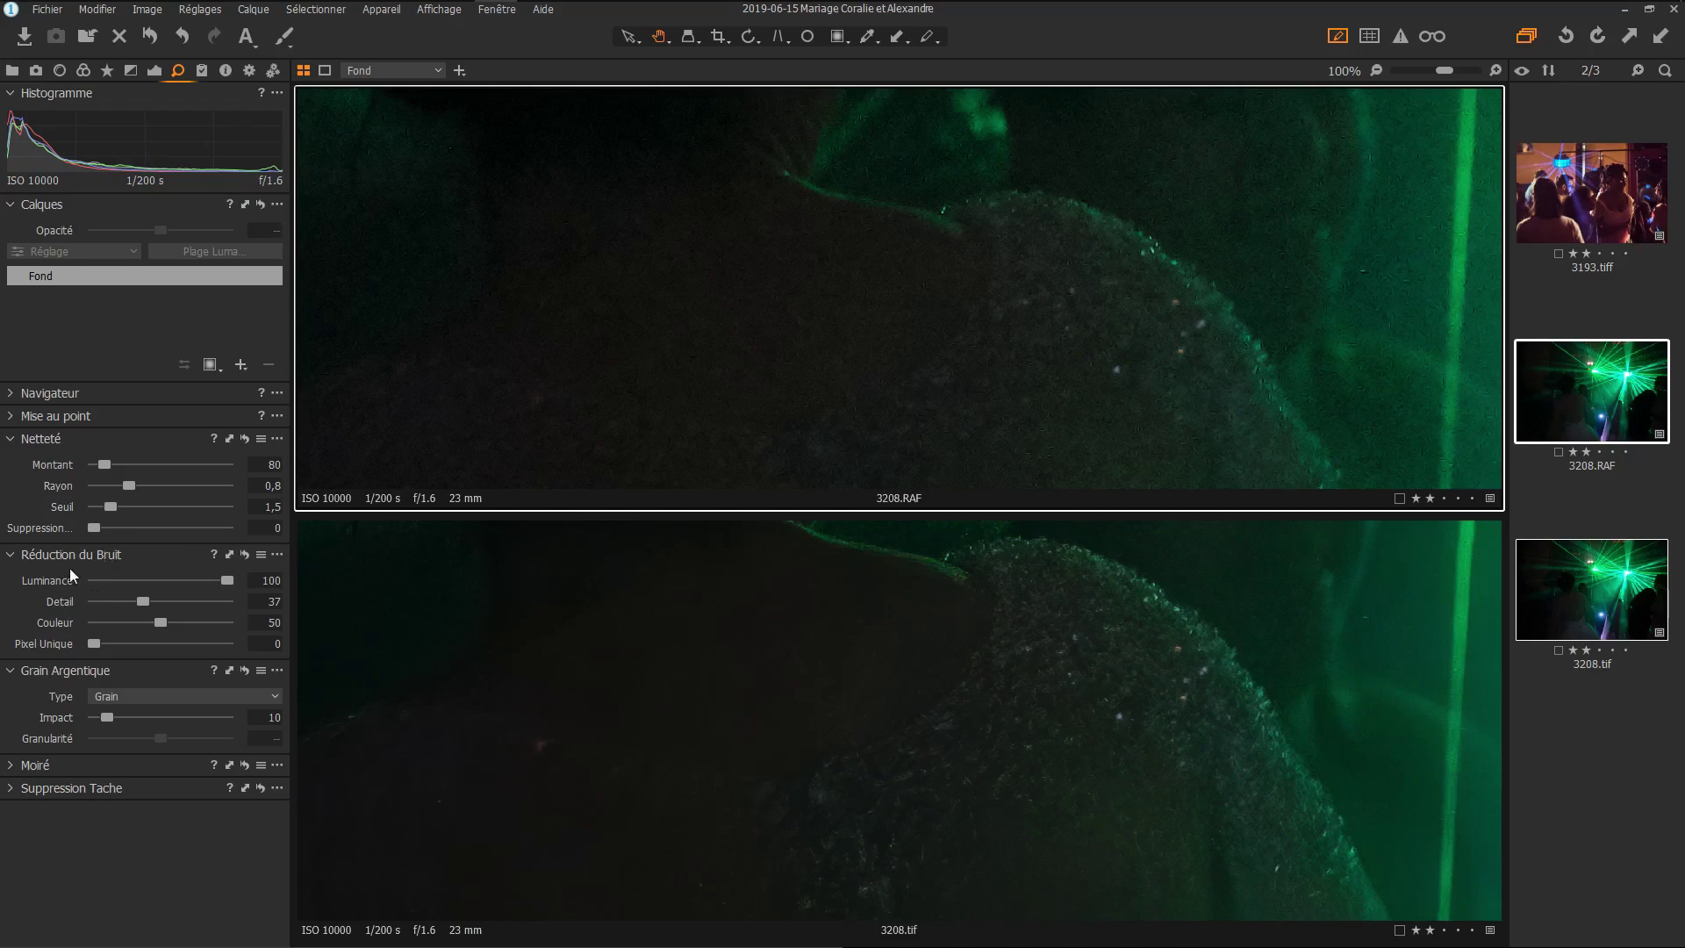
scroll(997, 282, down, 2)
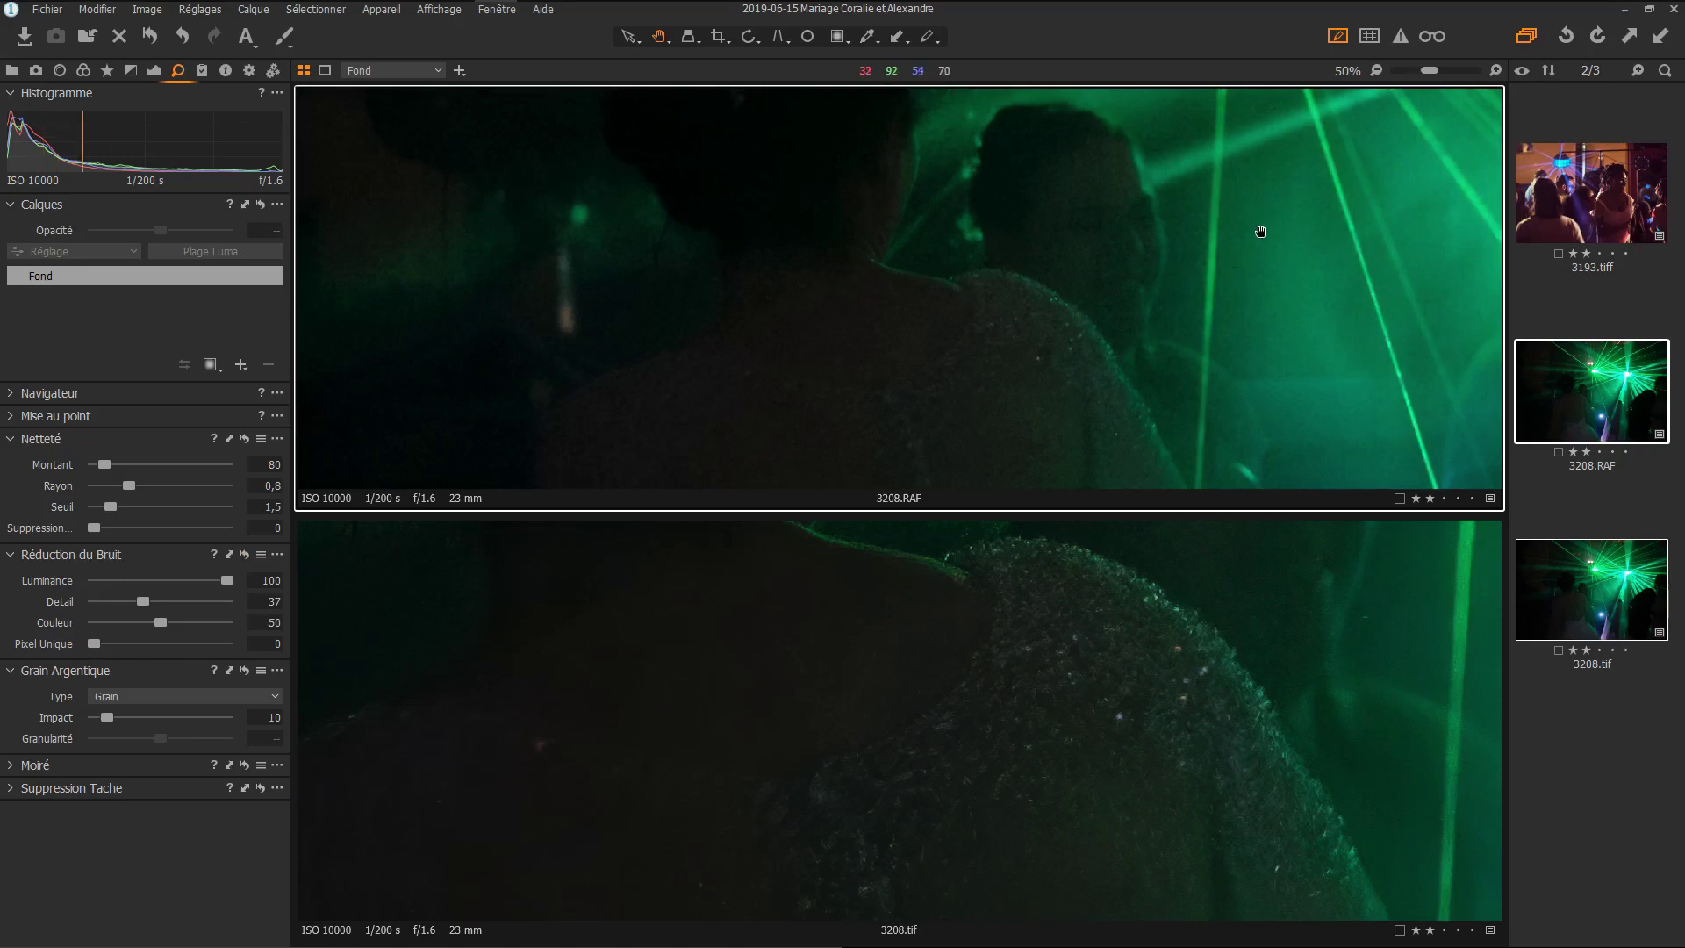
scroll(1261, 234, down, 2)
scroll(1200, 671, down, 2)
scroll(1201, 671, down, 2)
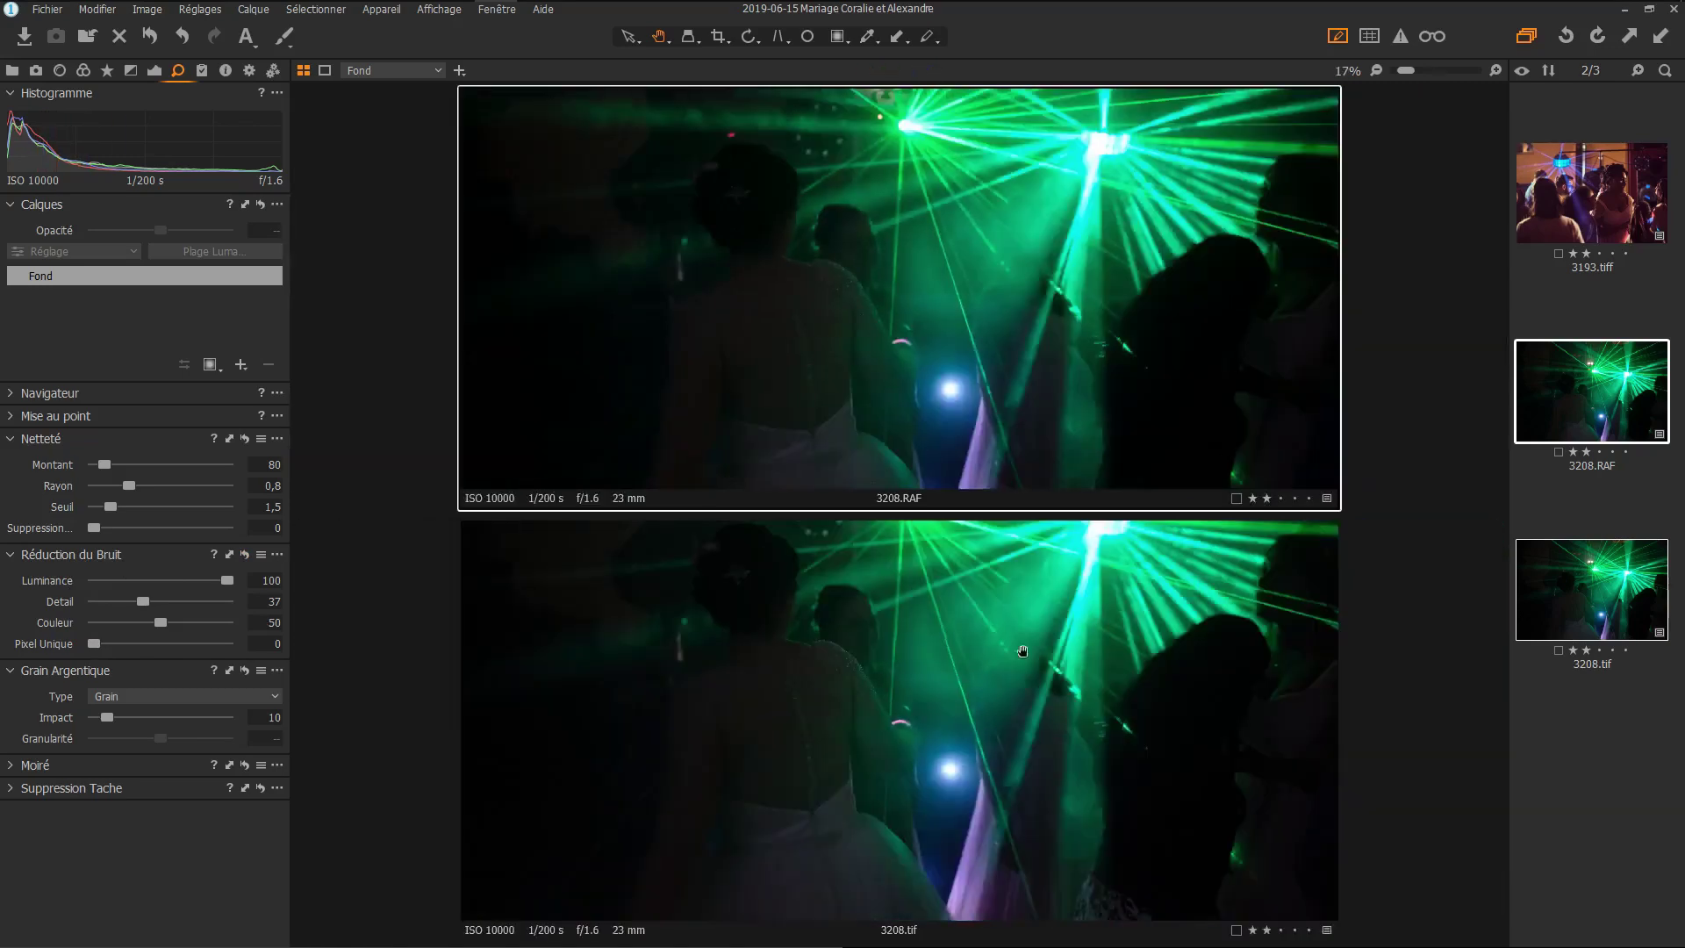
Show 3208.tif alone, set Contraste to 12, Luminosité to 7 and Clarté to 25, and check the heads at 50%
click(1595, 693)
click(1611, 608)
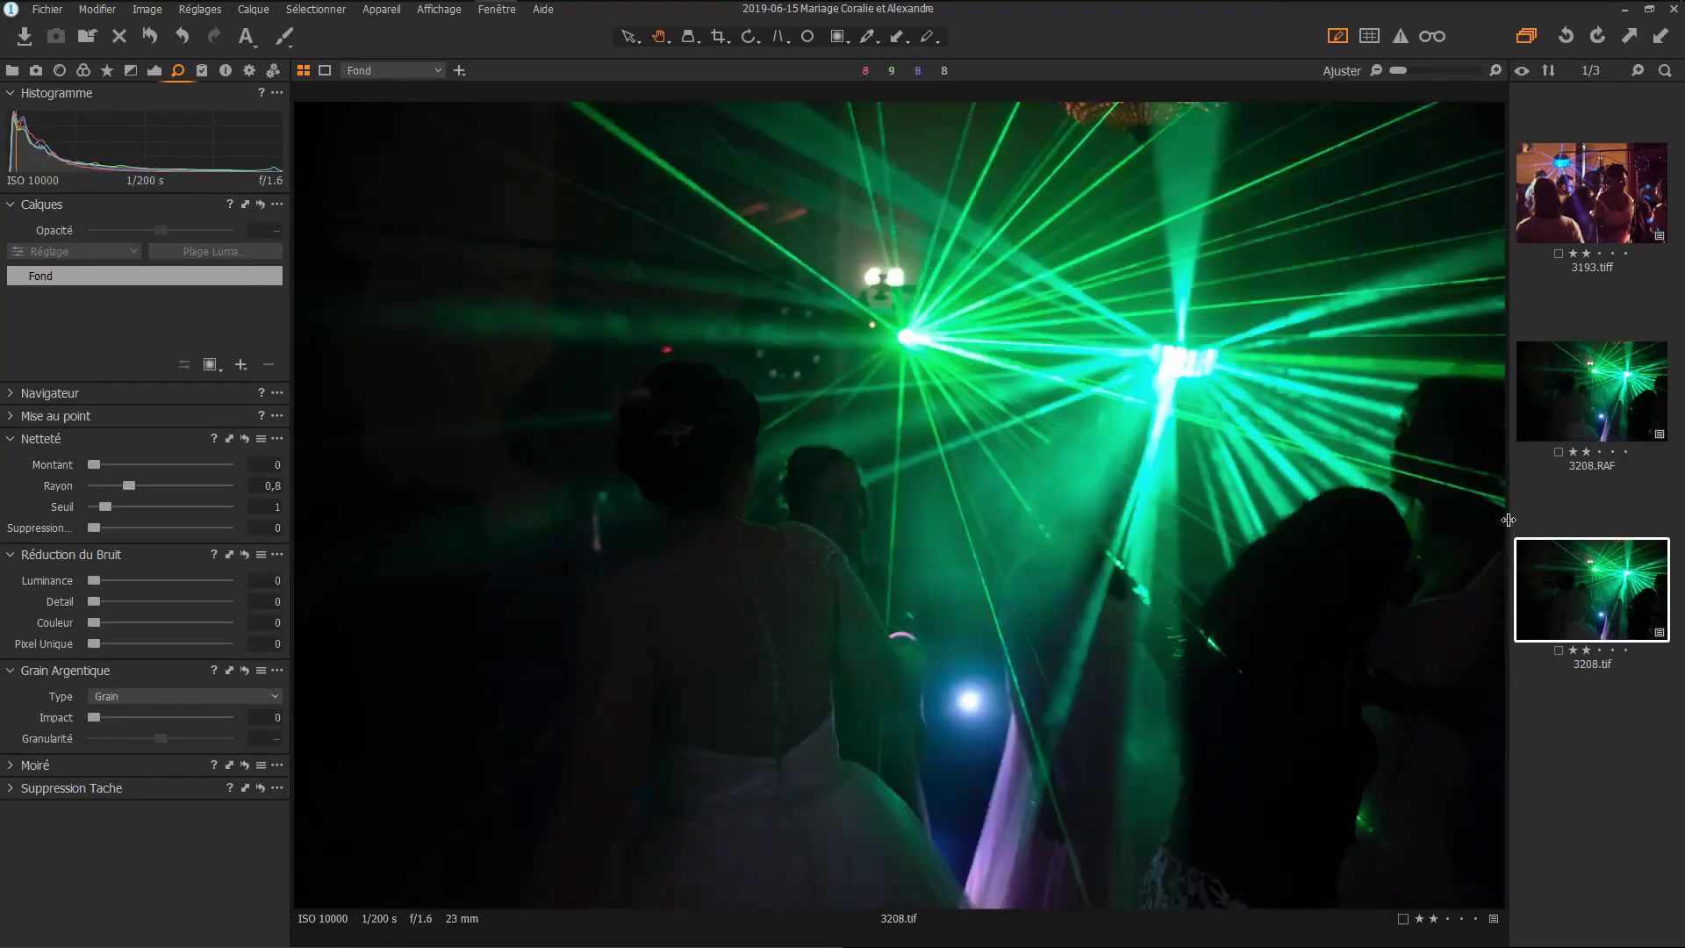
scroll(775, 462, up, 2)
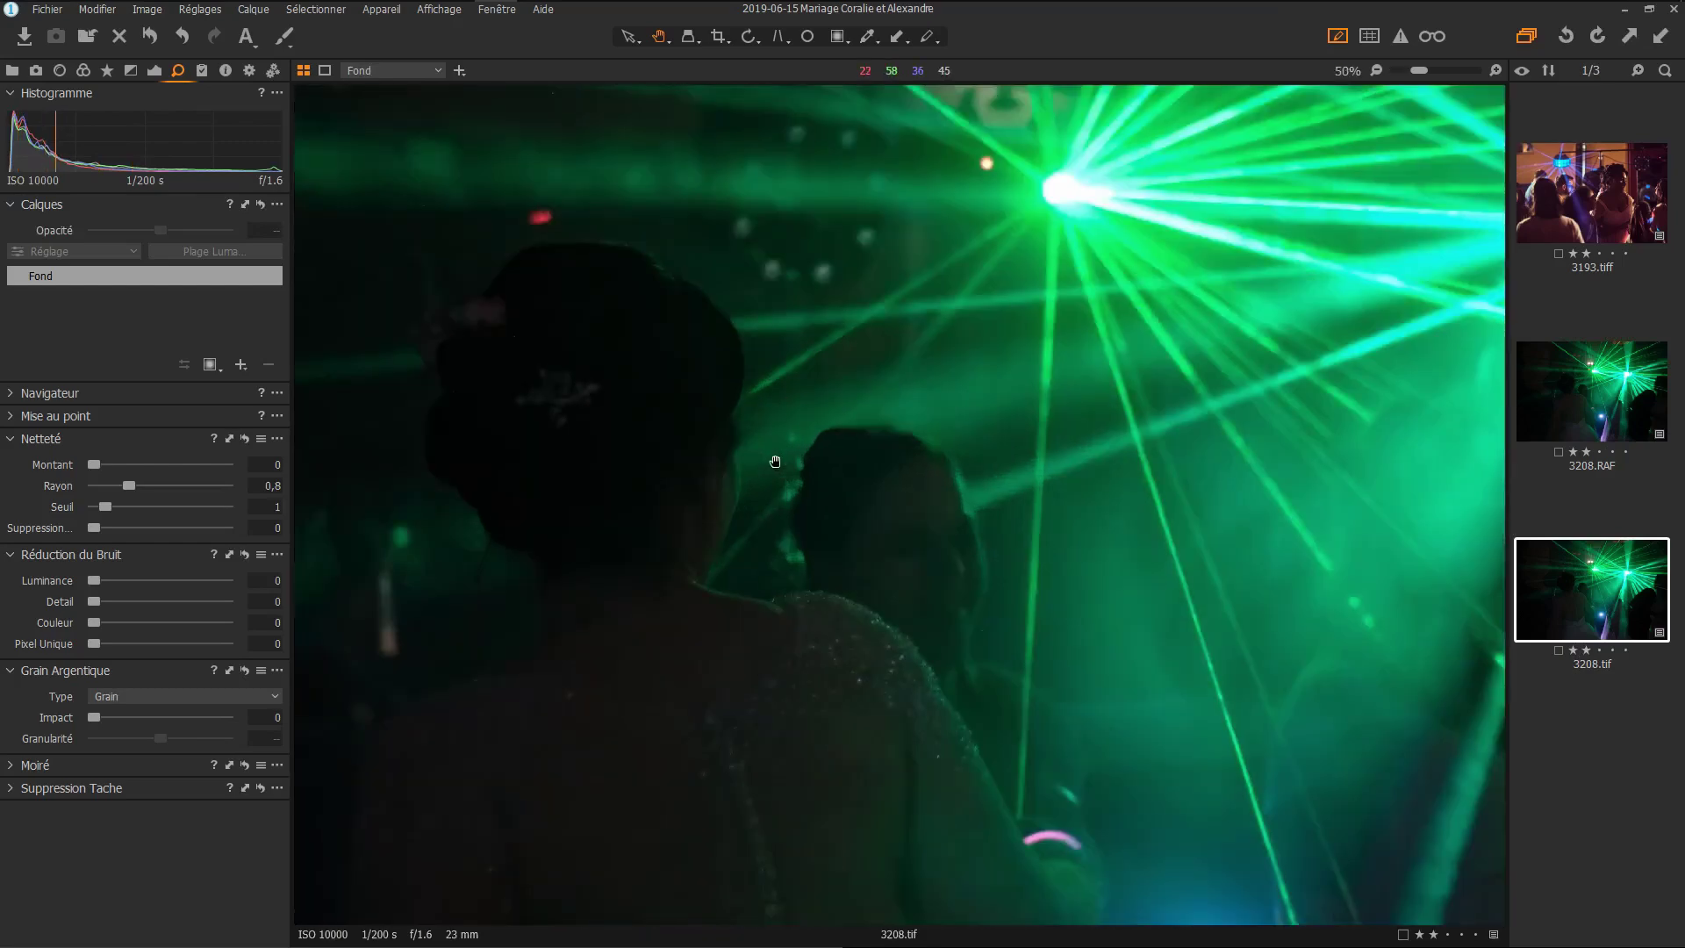
scroll(775, 461, down, 1)
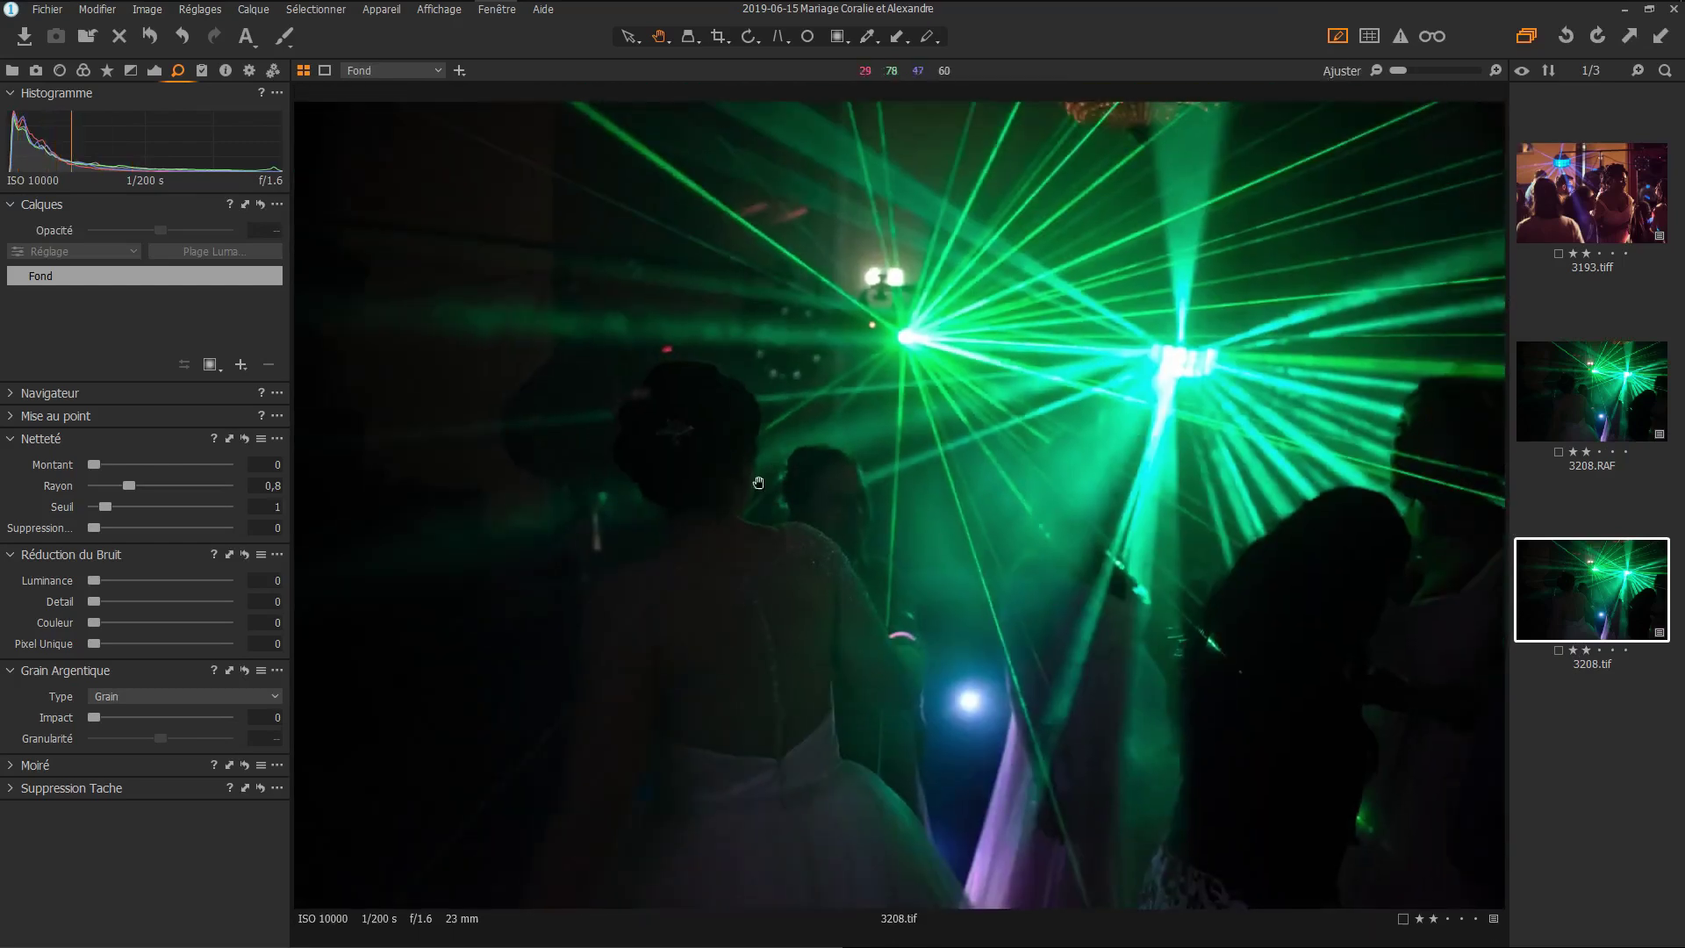
click(153, 69)
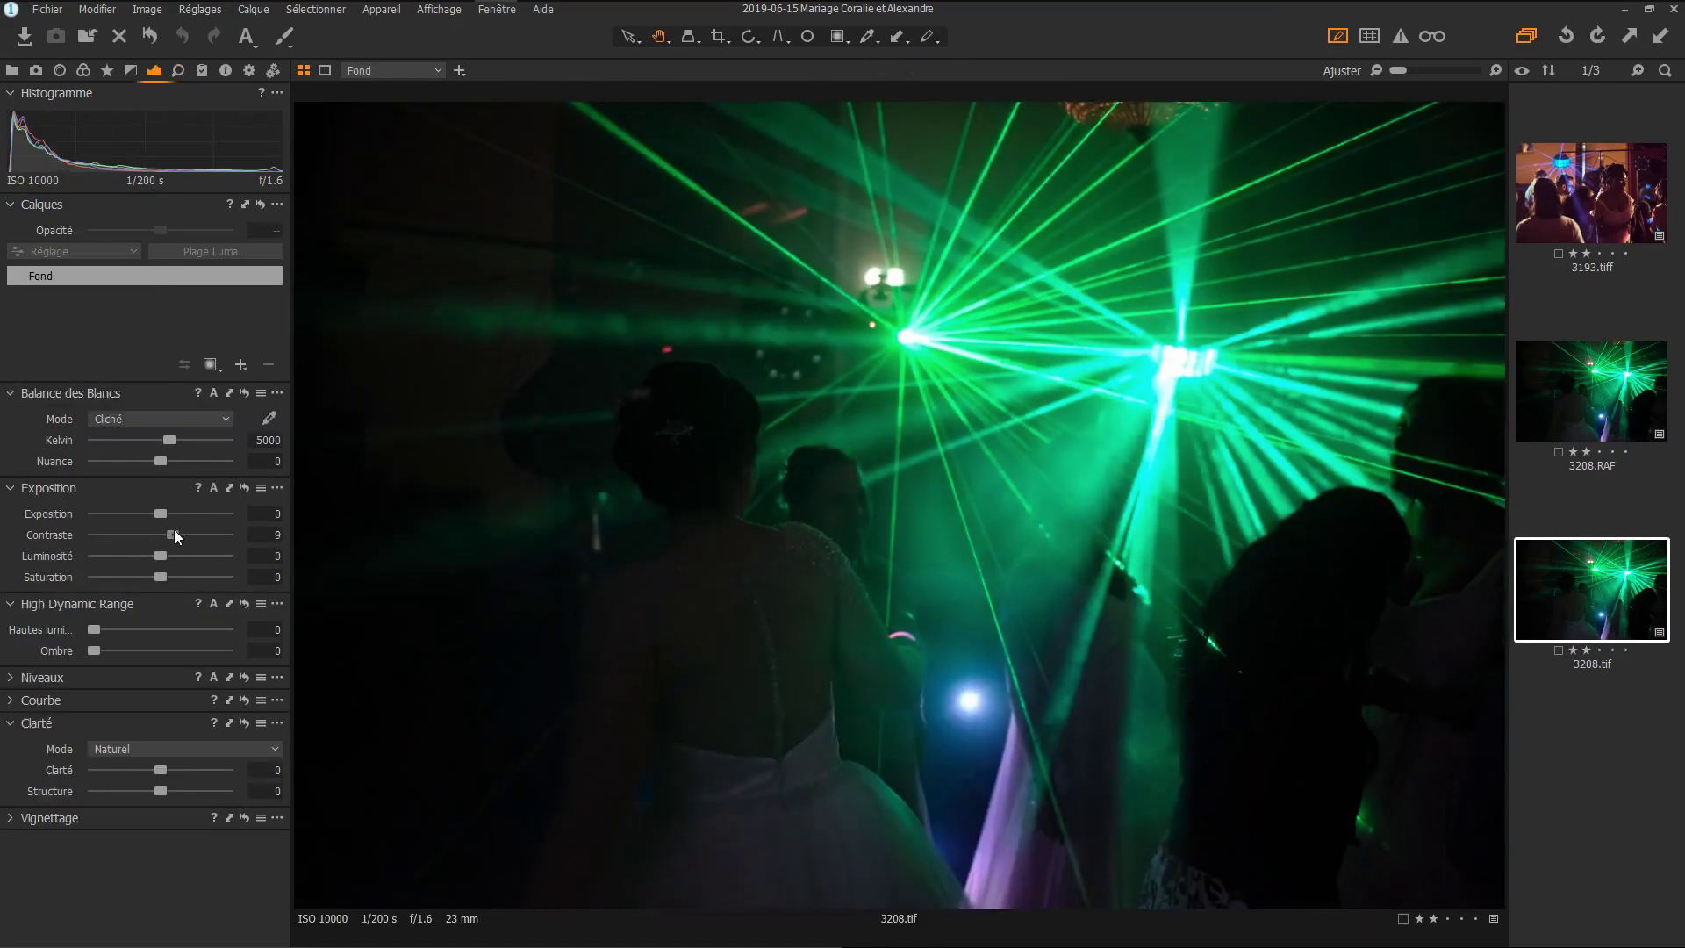
drag(174, 532, 172, 532)
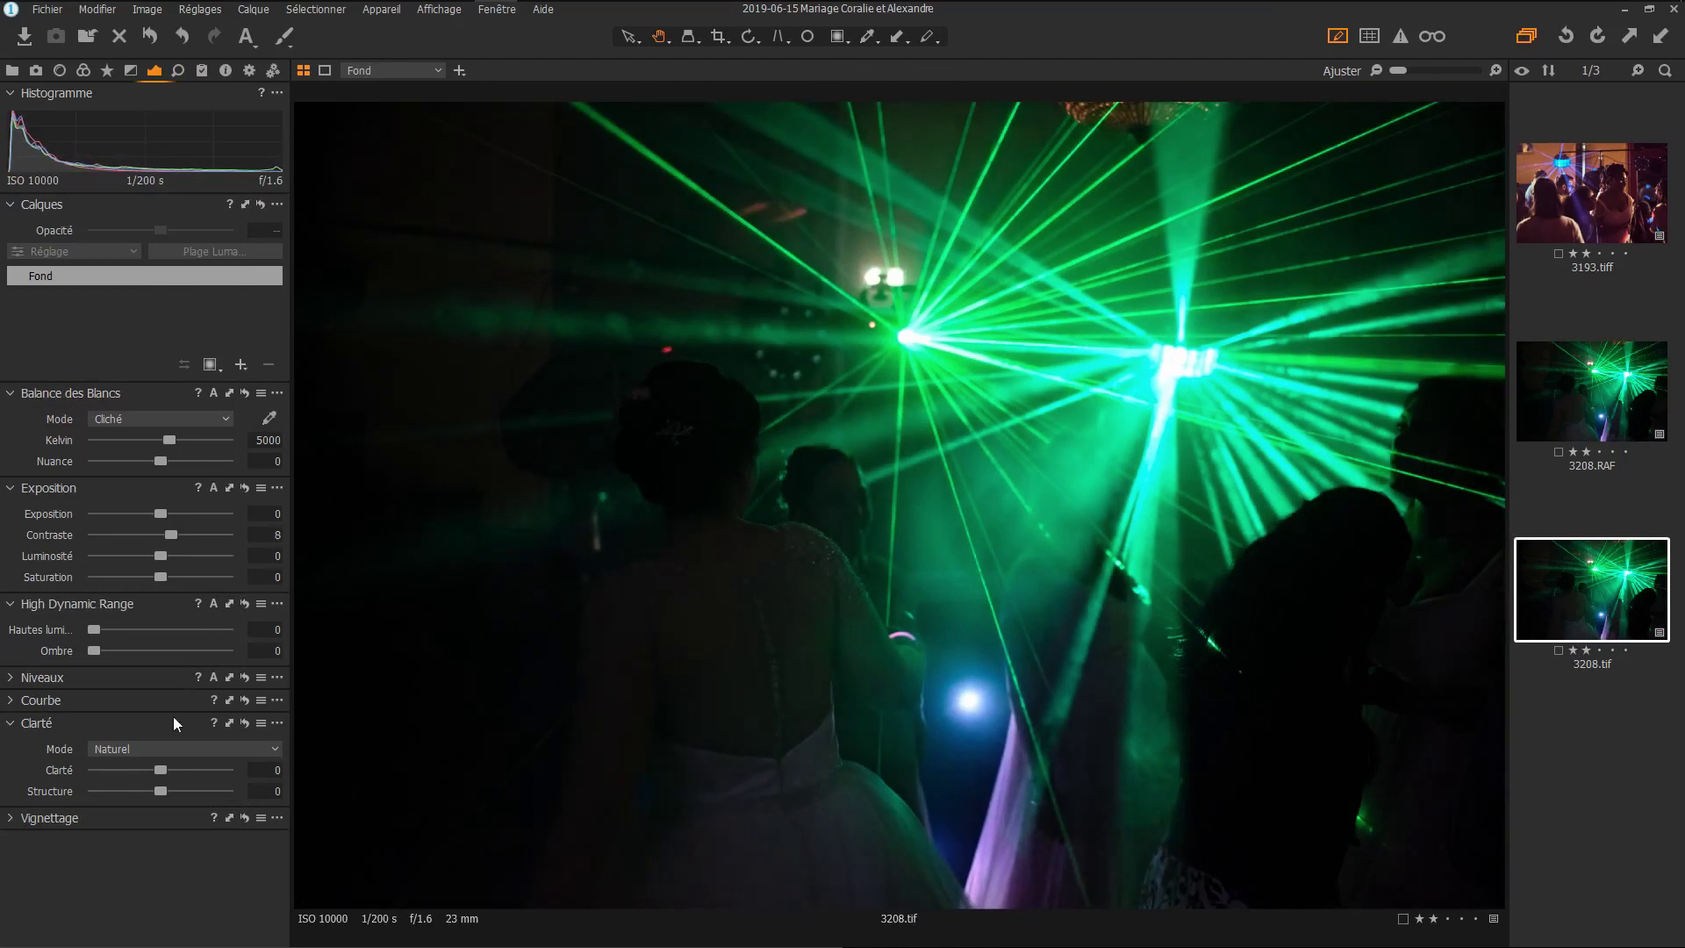
drag(161, 770, 170, 770)
click(176, 554)
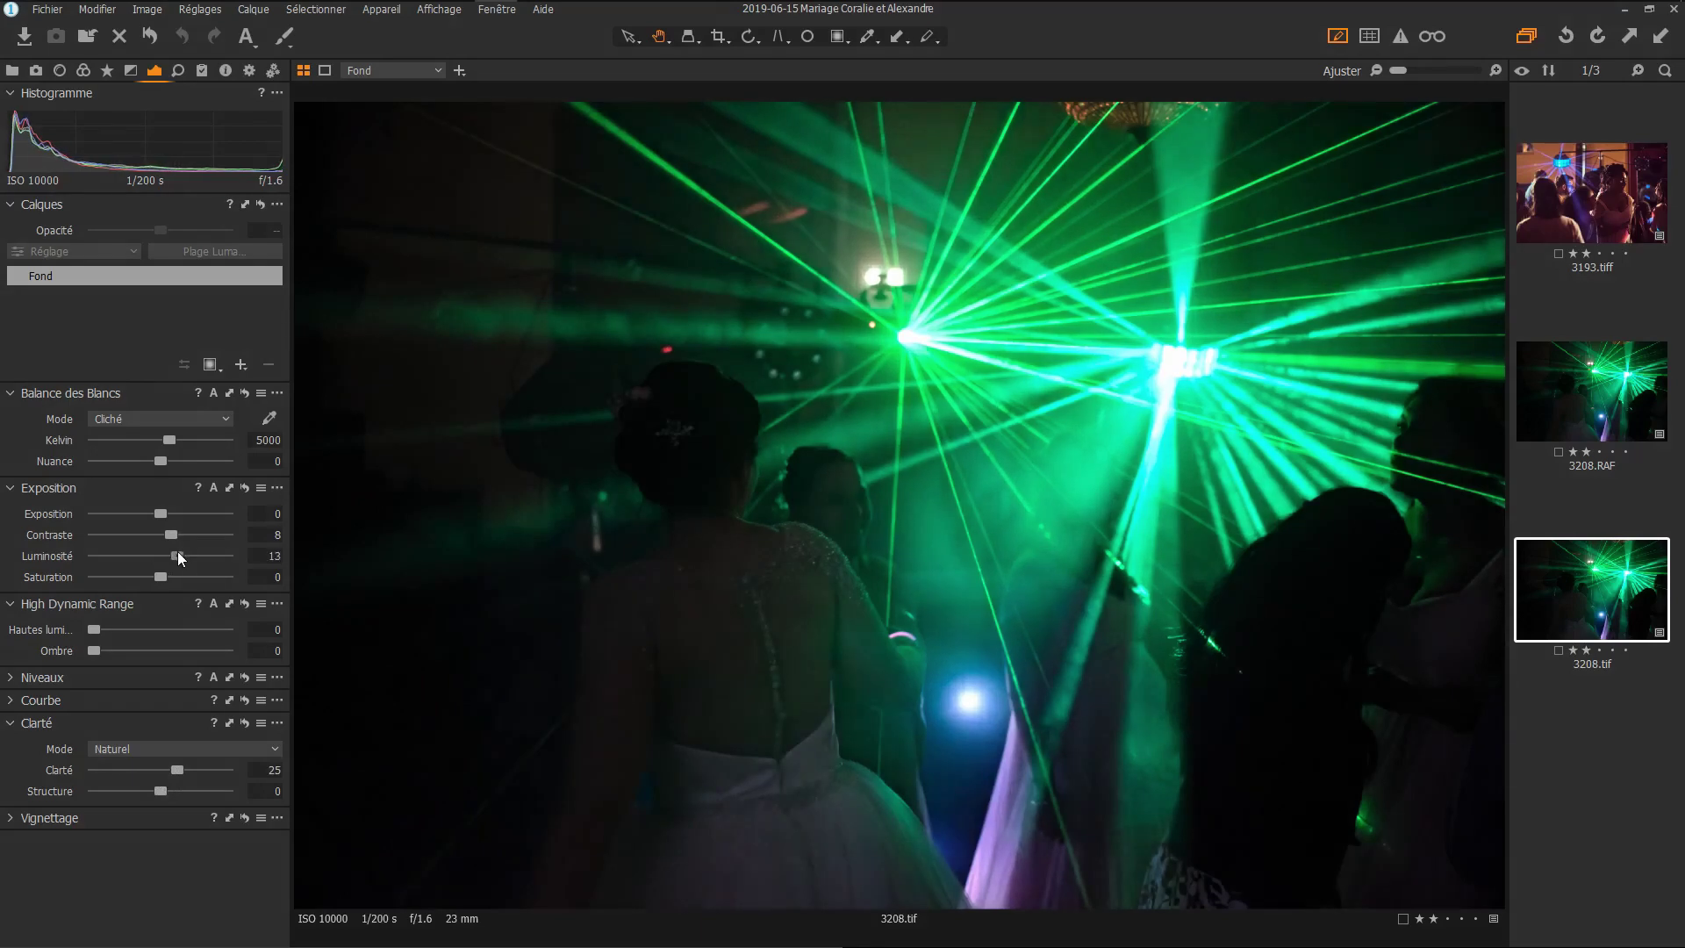
drag(177, 553, 175, 531)
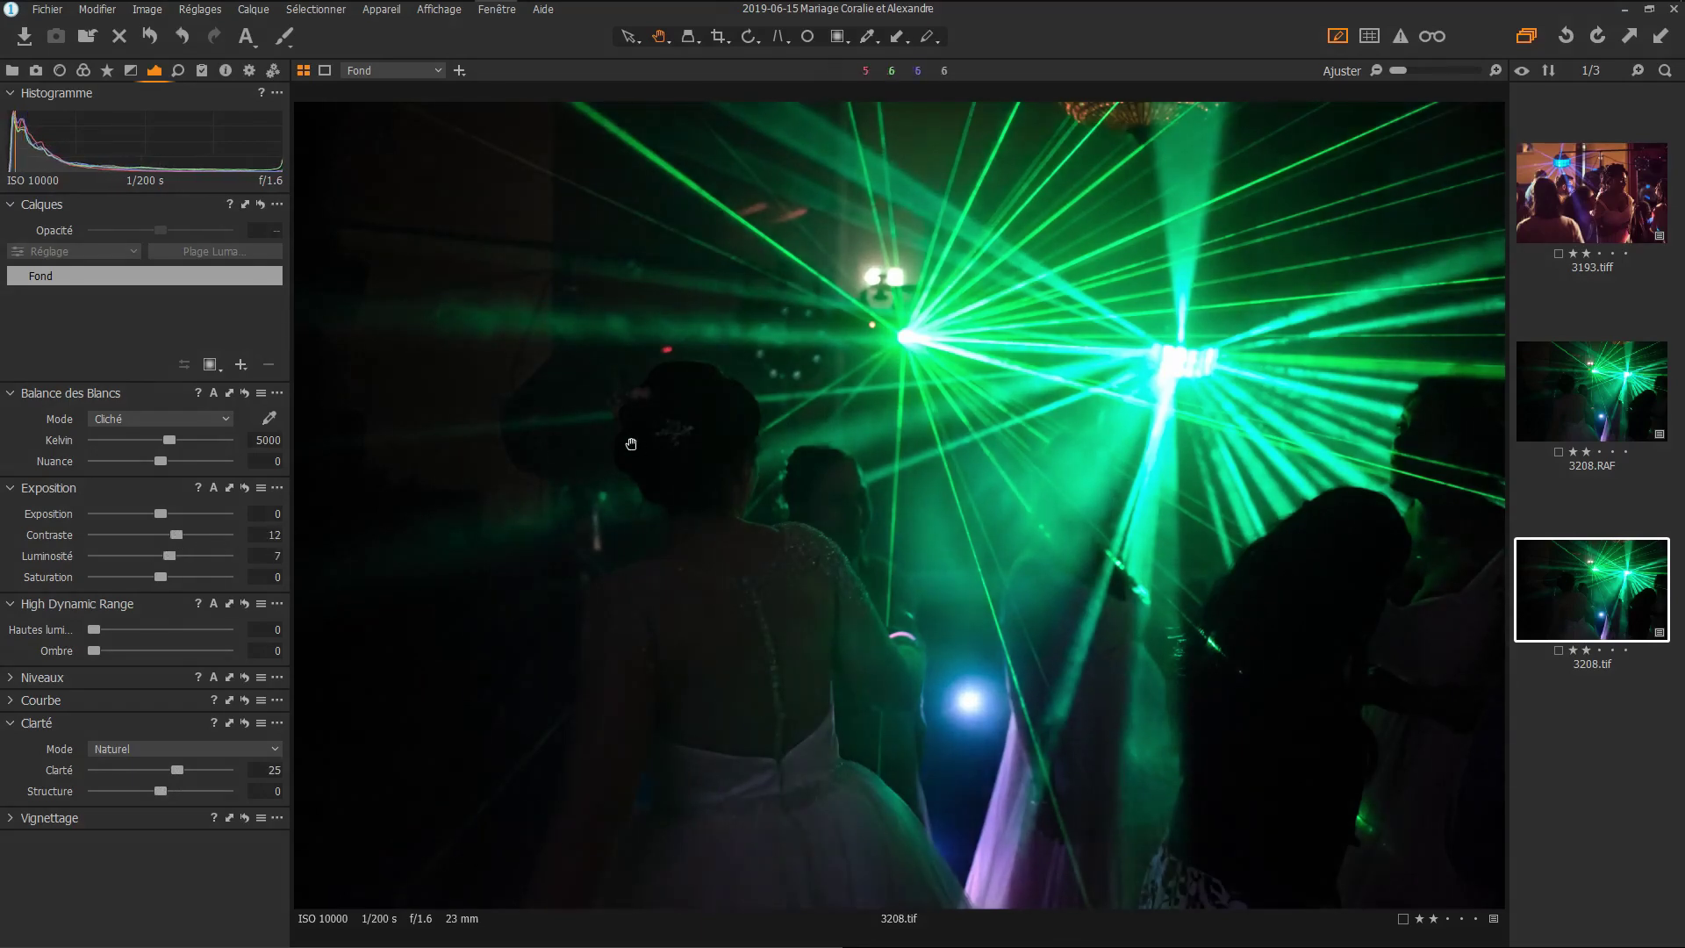
scroll(640, 565, up, 2)
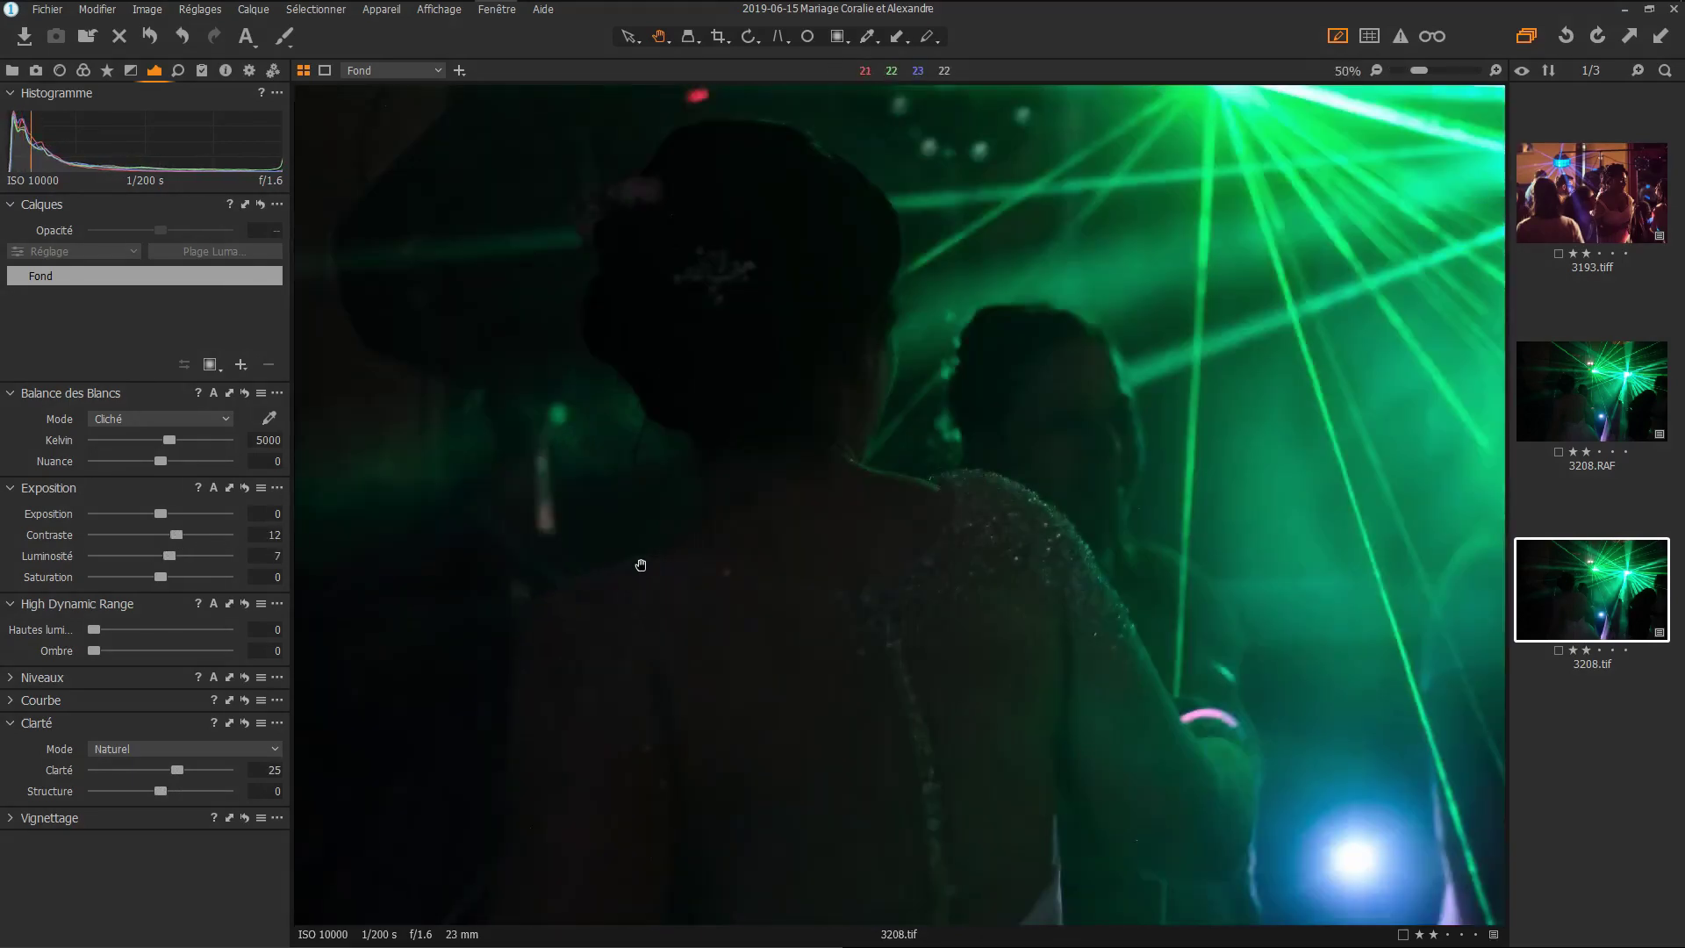
Set the Netteté Montant of 3208.tif to 46, inspect the heads and sequined dress up close, and fit the whole image in view
scroll(891, 454, up, 1)
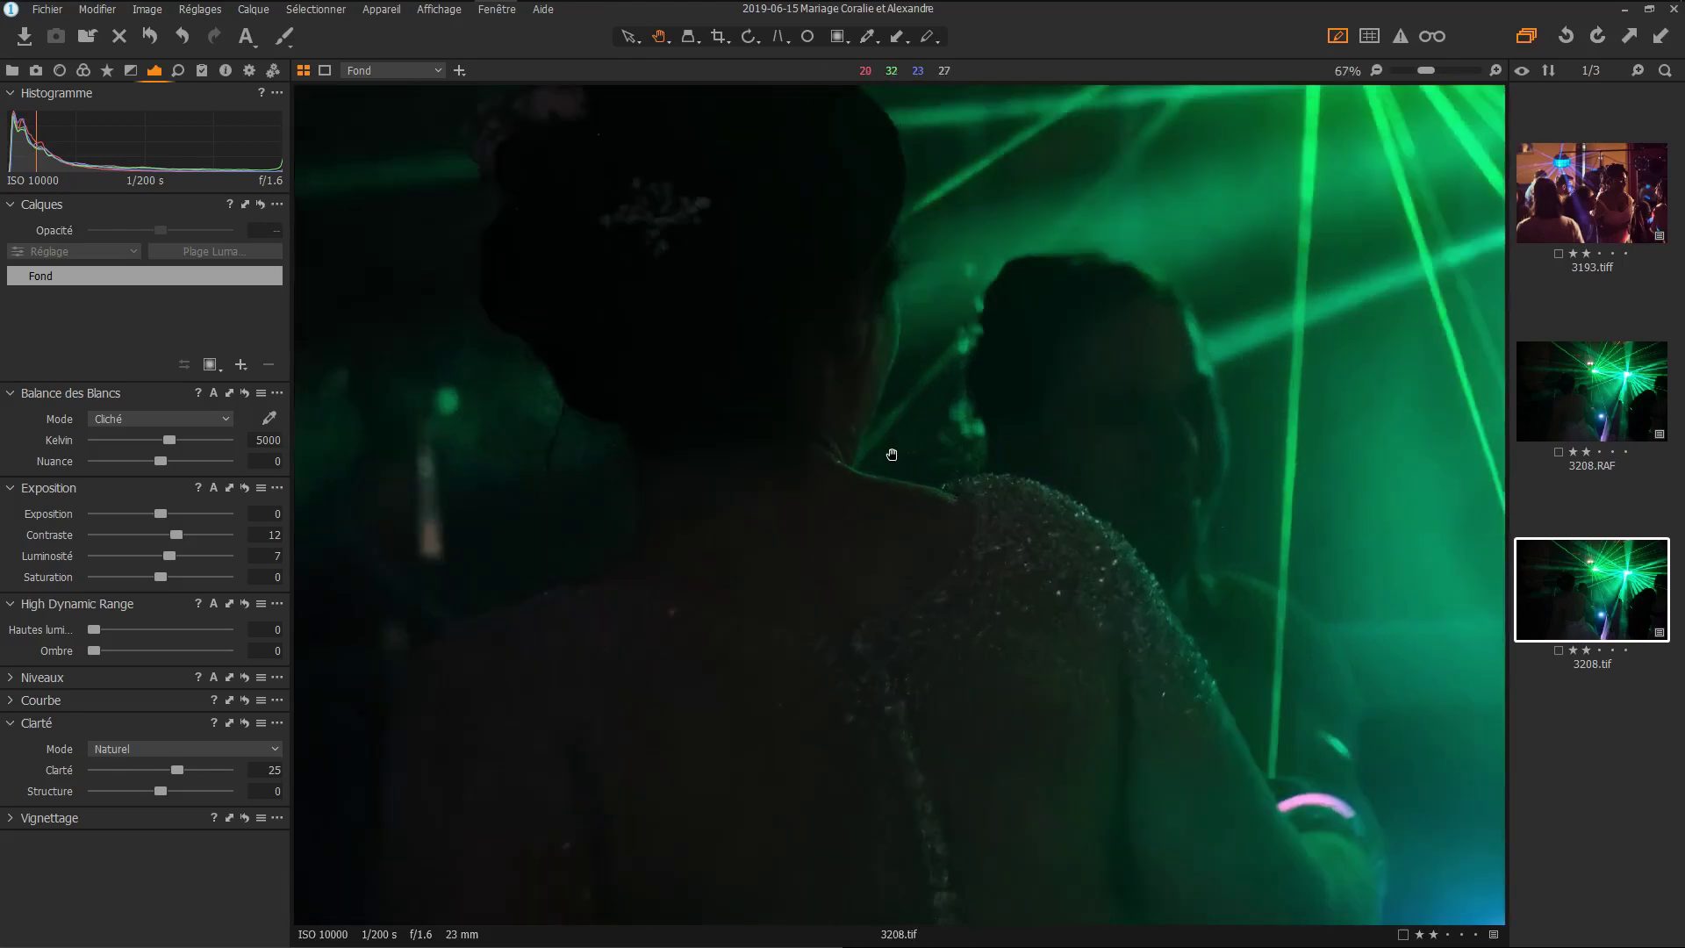
scroll(892, 453, down, 2)
click(177, 71)
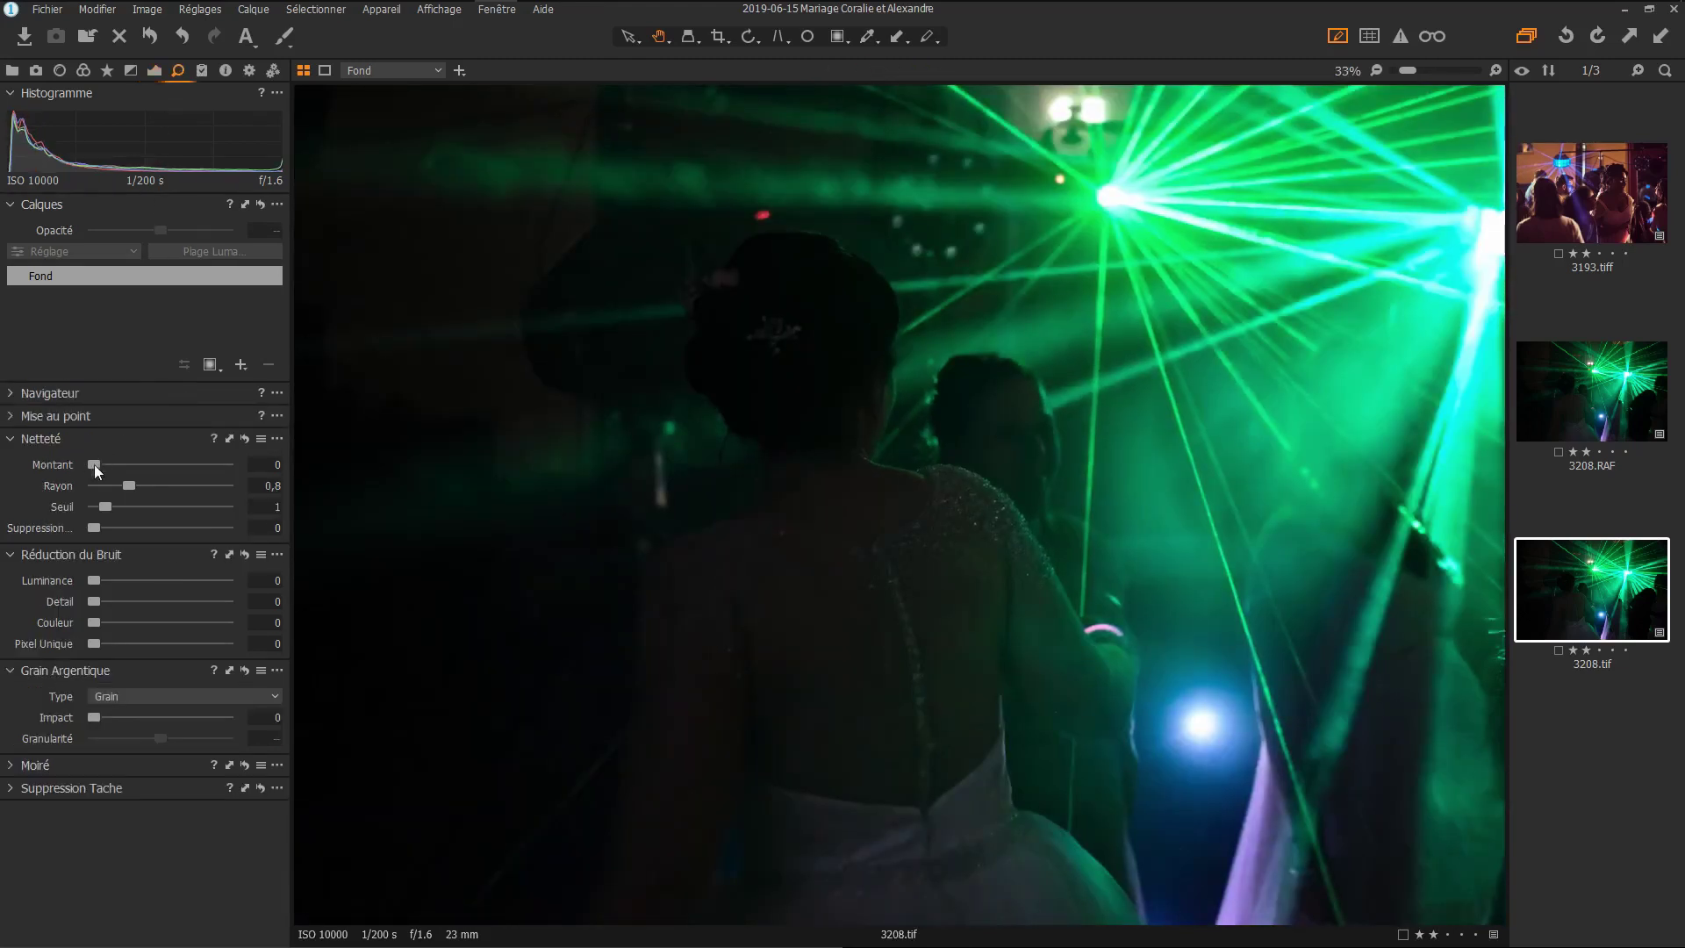
drag(93, 465, 102, 466)
scroll(908, 420, up, 2)
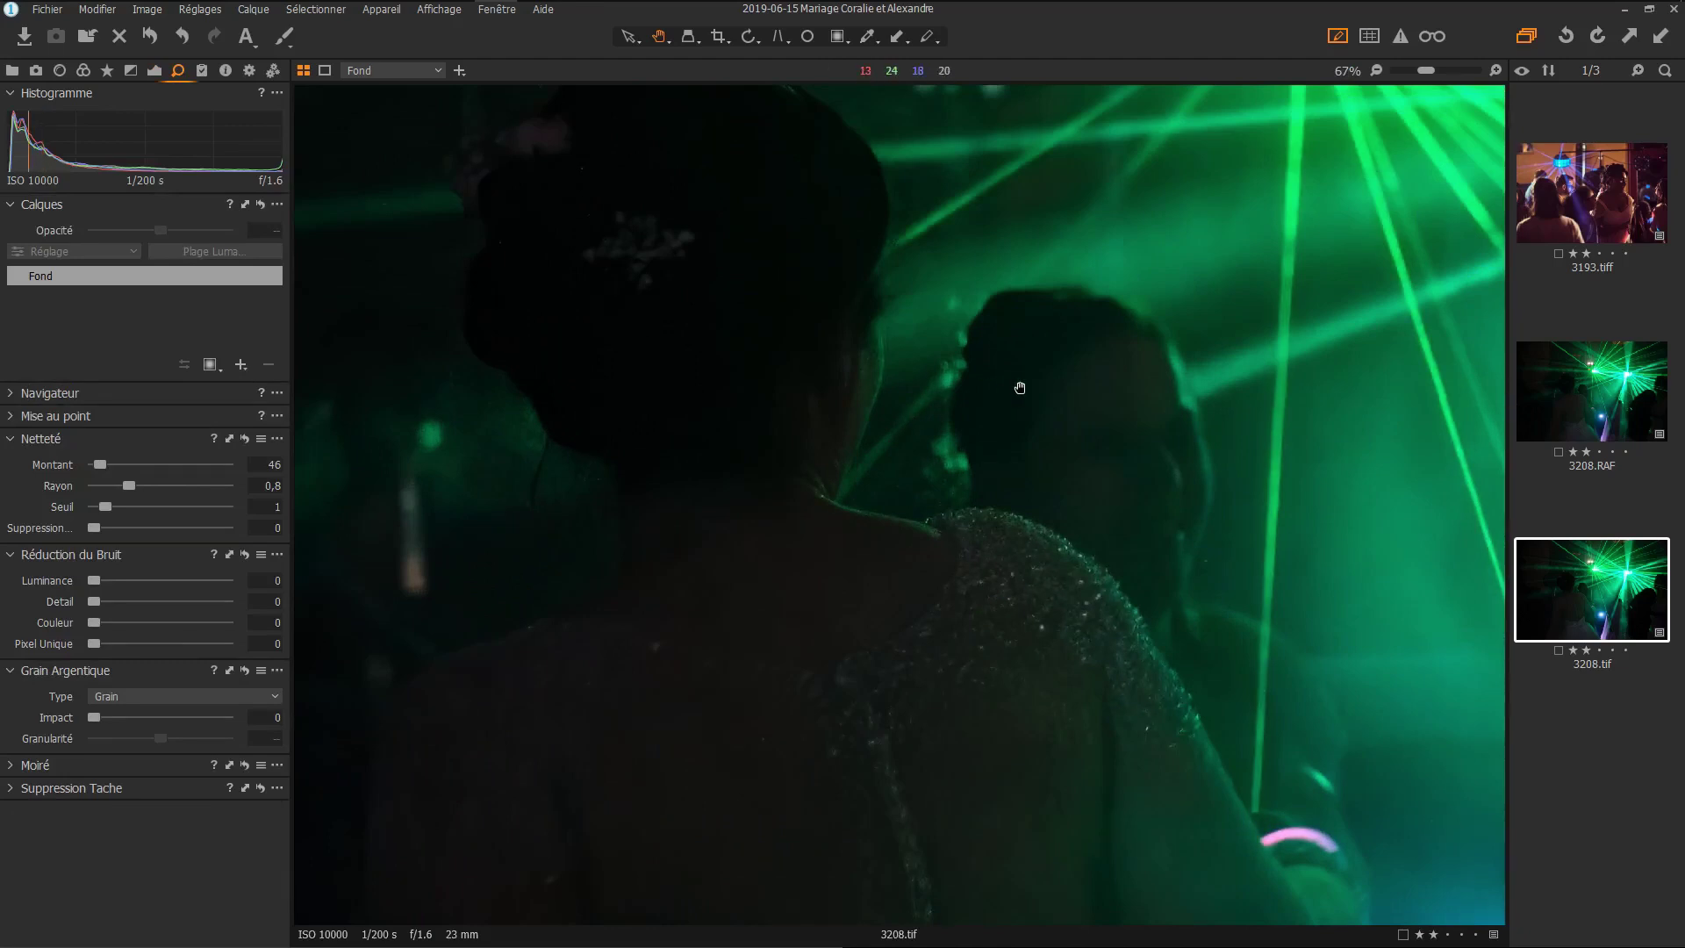
scroll(1020, 387, down, 2)
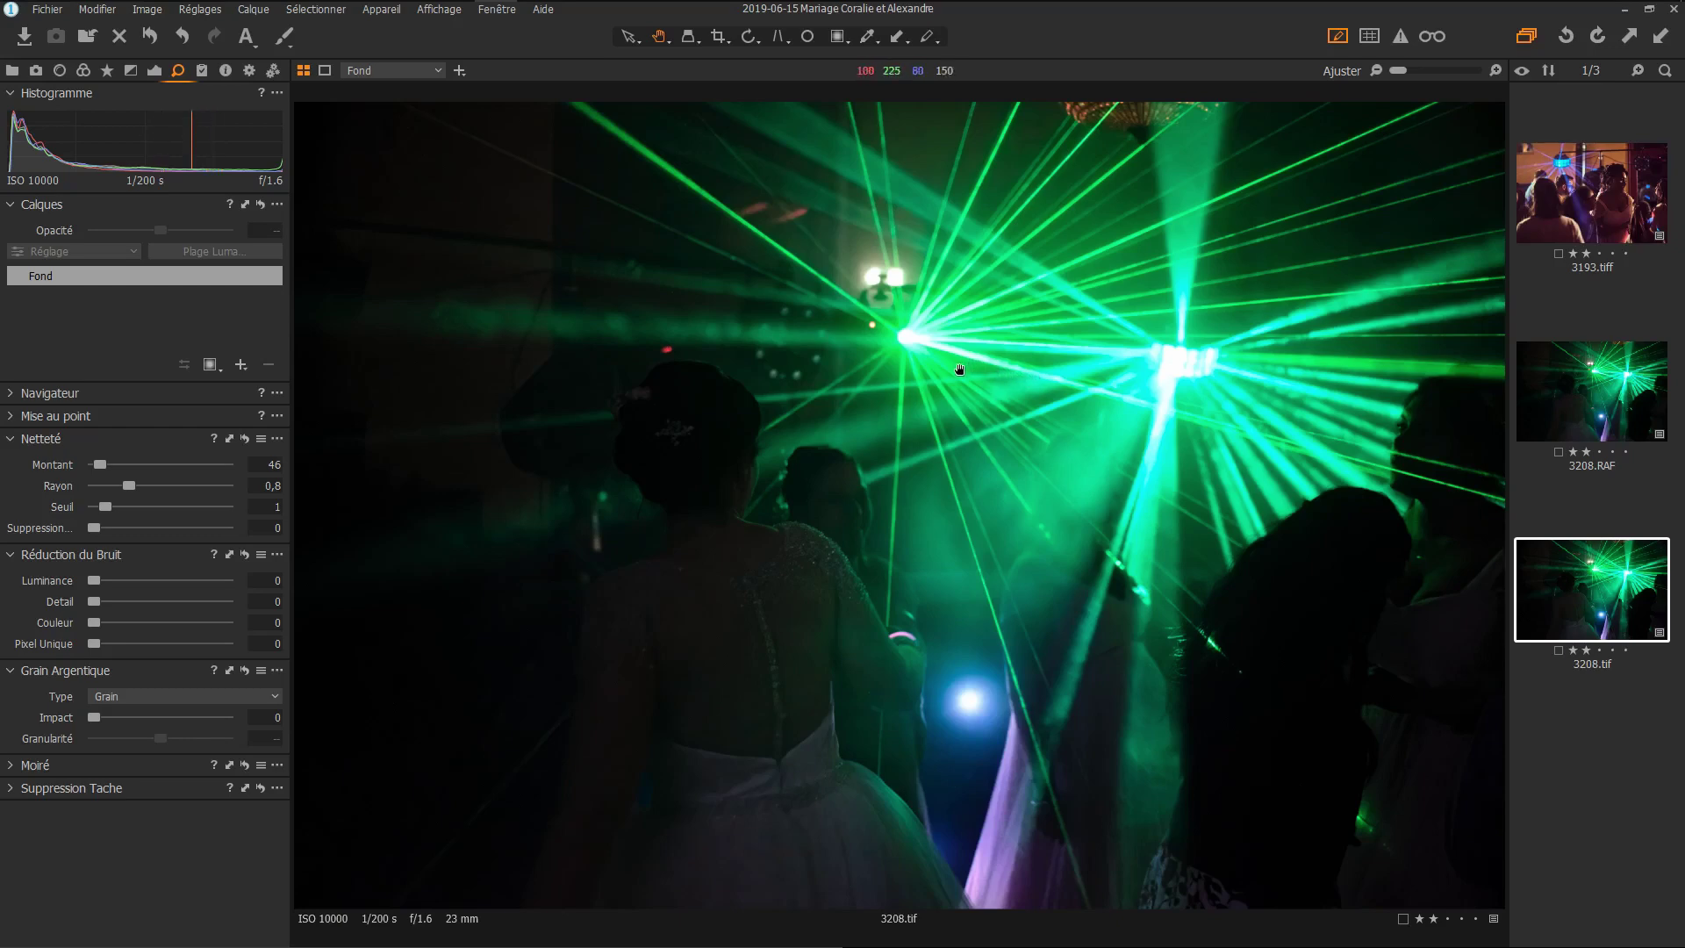
scroll(955, 372, up, 3)
drag(841, 405, 1108, 235)
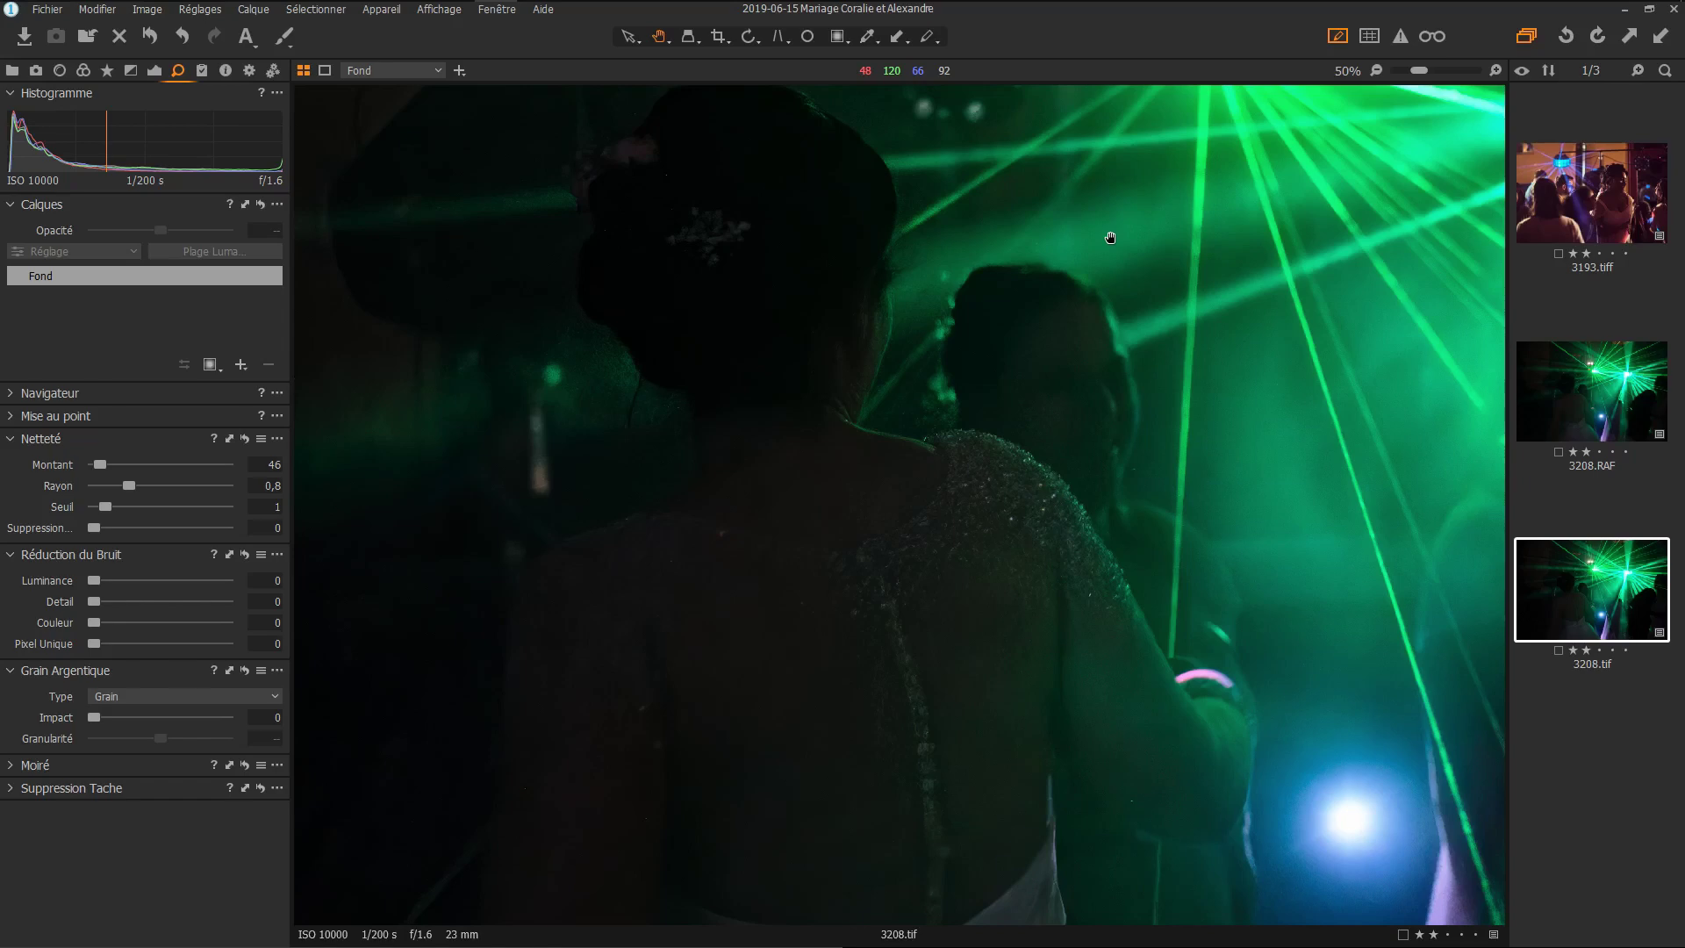
key(ctrl+0)
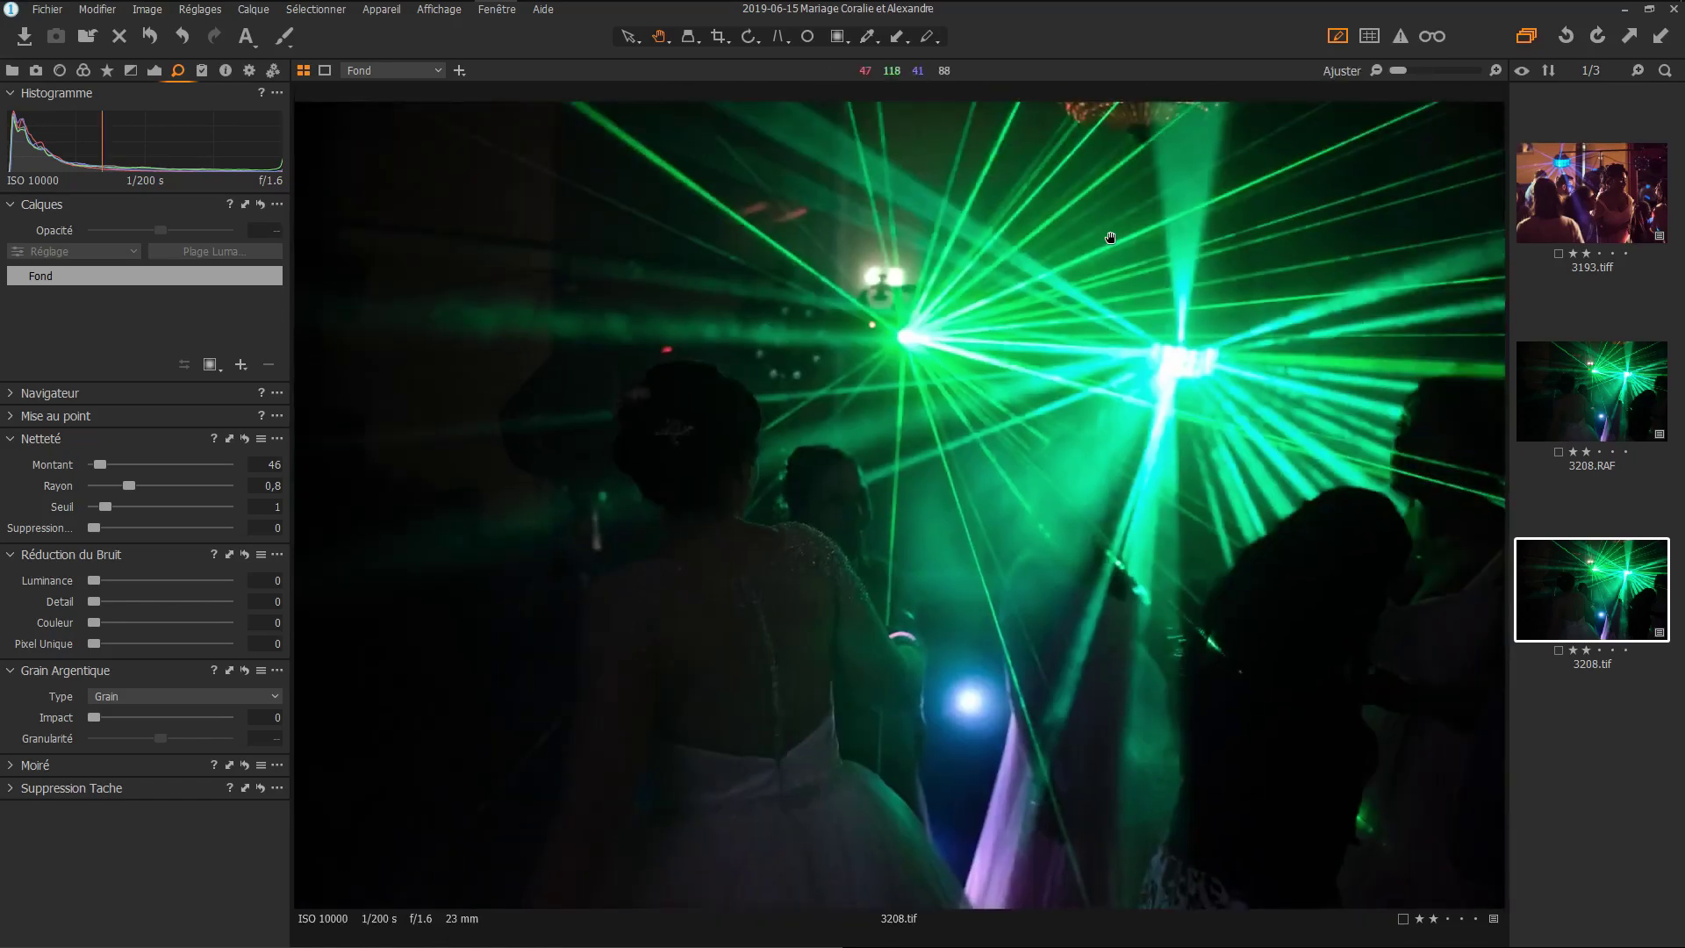